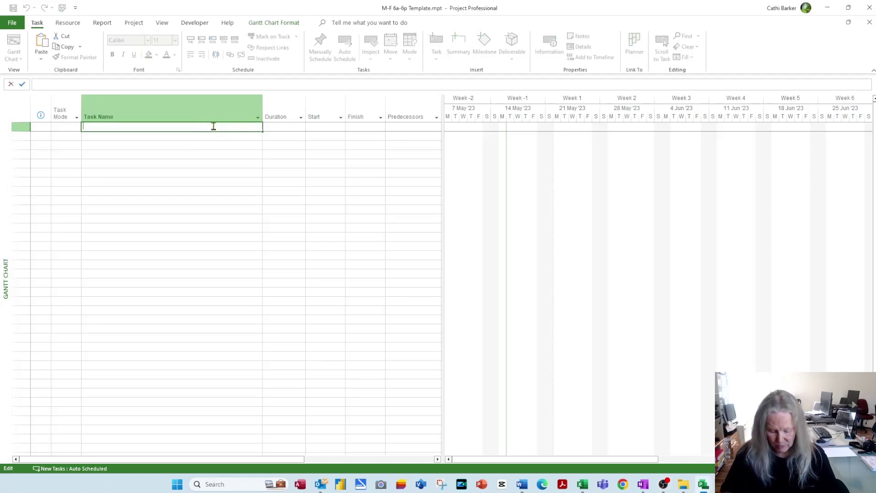
Enter "Main Task" as the first task name in the empty Gantt chart table.
{"action": "type", "text": "MaIN"}
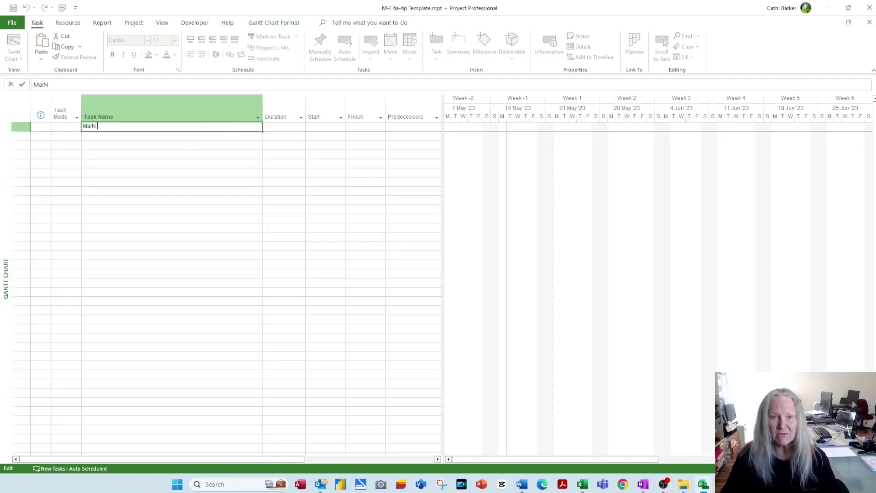
{"action": "key", "text": "BackSpace"}
{"action": "key", "text": "BackSpace"}
{"action": "key", "text": "BackSpace"}
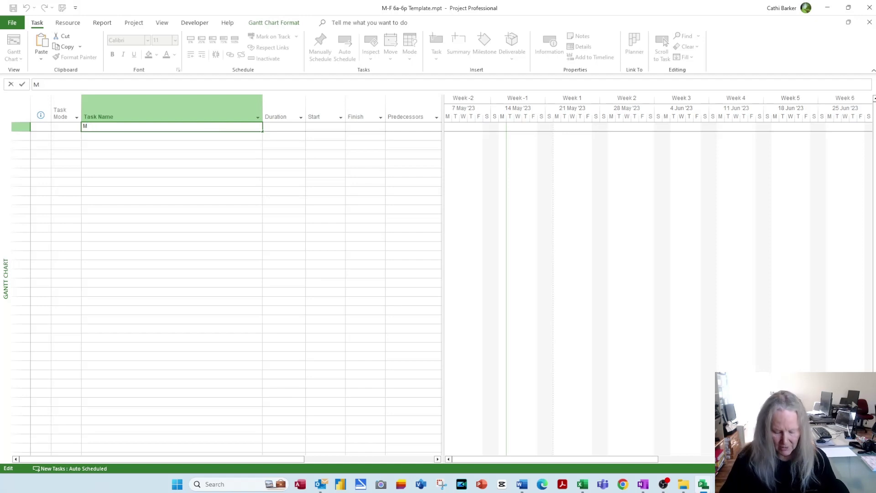
{"action": "type", "text": "ain Task"}
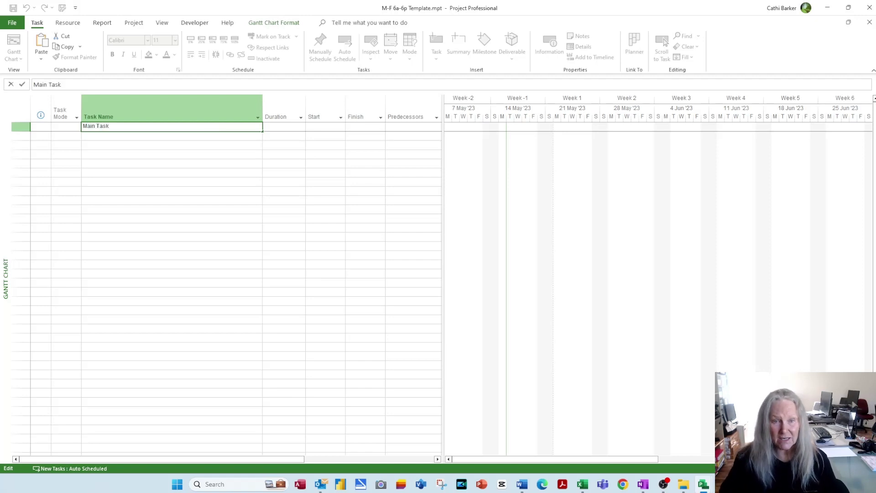
{"action": "key", "text": "Return"}
Add three tasks named "Sub Task" in rows 2 to 4 beneath Main Task.
{"action": "type", "text": "Sub "}
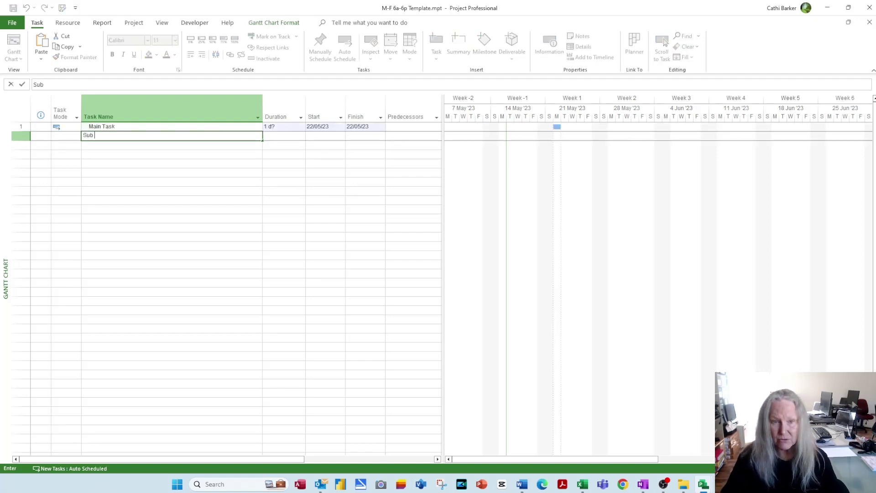
{"action": "type", "text": "Task"}
{"action": "key", "text": "Return"}
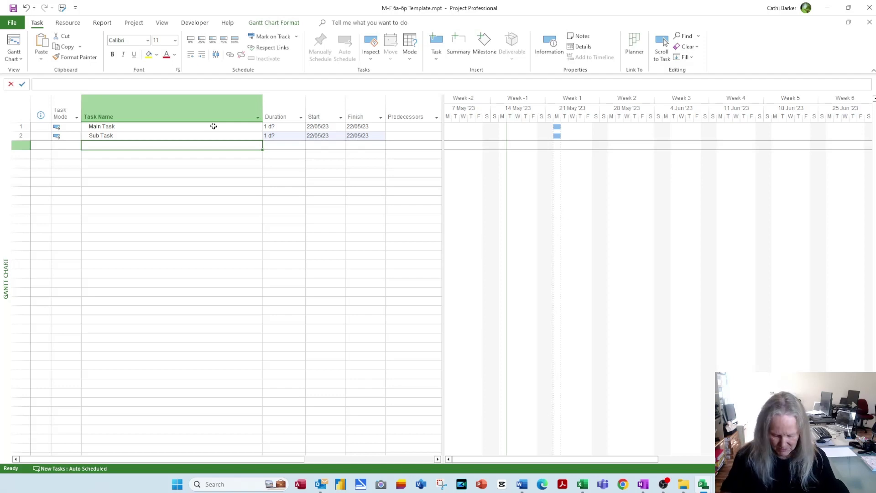
{"action": "type", "text": "Sub Task"}
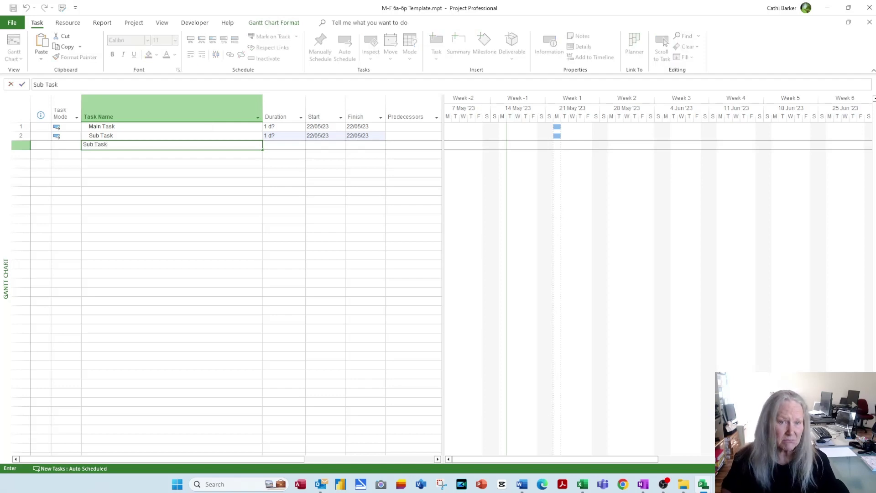
{"action": "key", "text": "Return"}
{"action": "type", "text": "Su"}
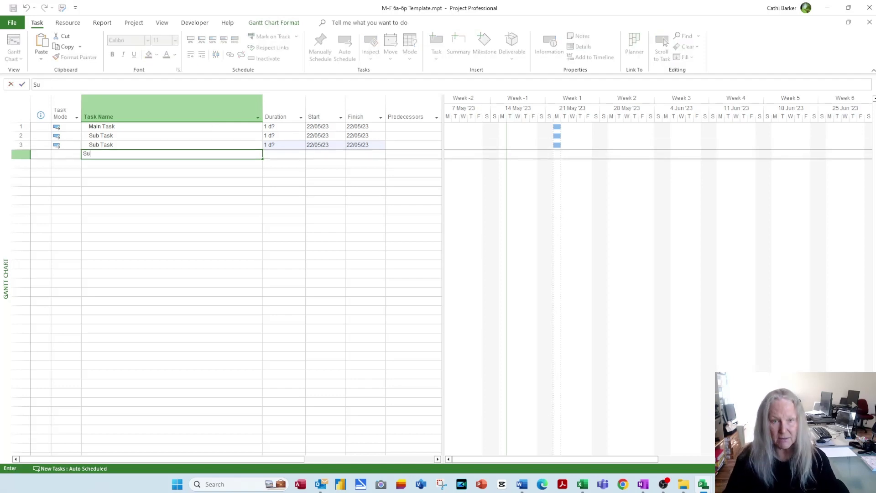
{"action": "type", "text": "b Task"}
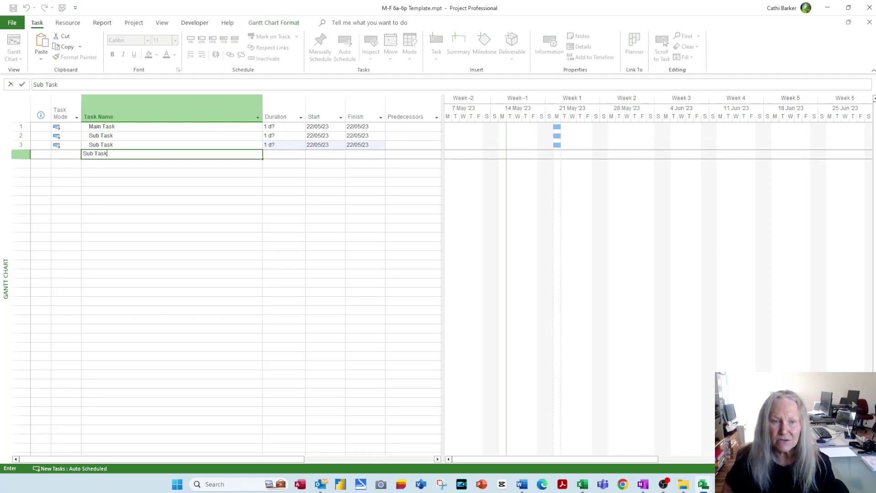
{"action": "key", "text": "Return"}
Fill the Sub Task name in row 4 down through row 15 and add a task named "Milestone" in row 16.
{"action": "key", "text": "Up"}
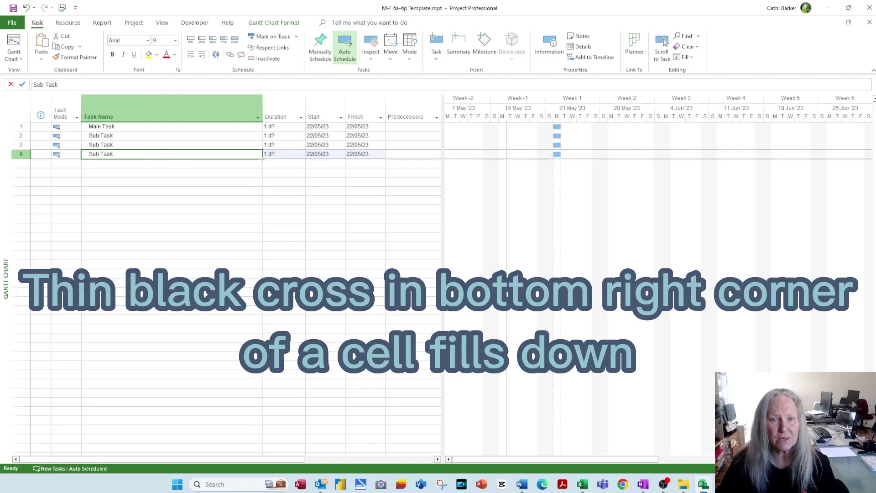
{"action": "left_click_drag", "start_coordinate": [262, 158], "coordinate": [259, 262]}
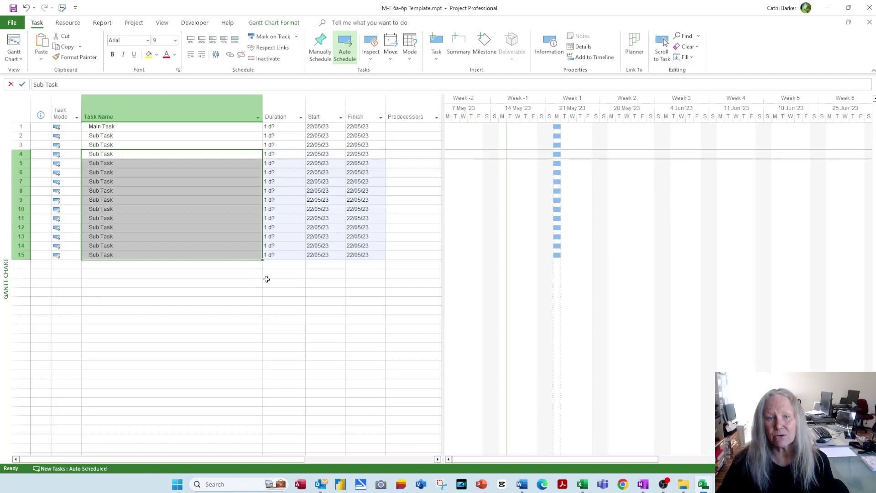
{"action": "left_click", "coordinate": [140, 269]}
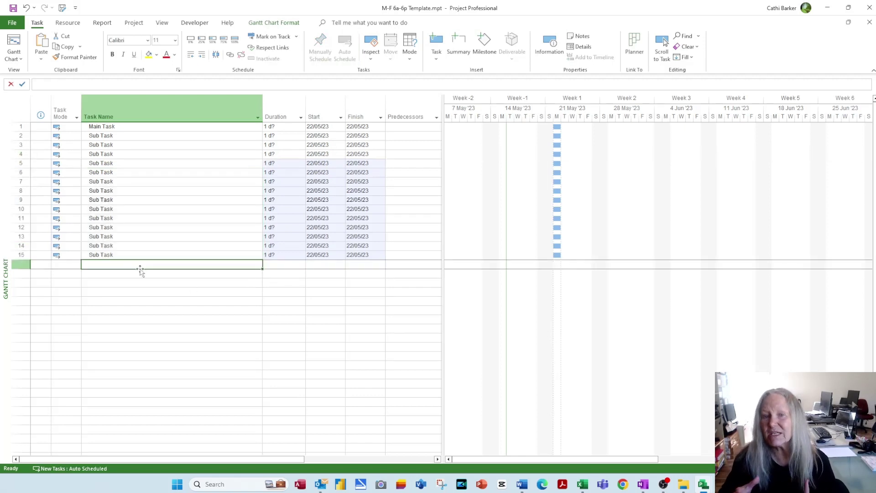
{"action": "type", "text": "Milestone"}
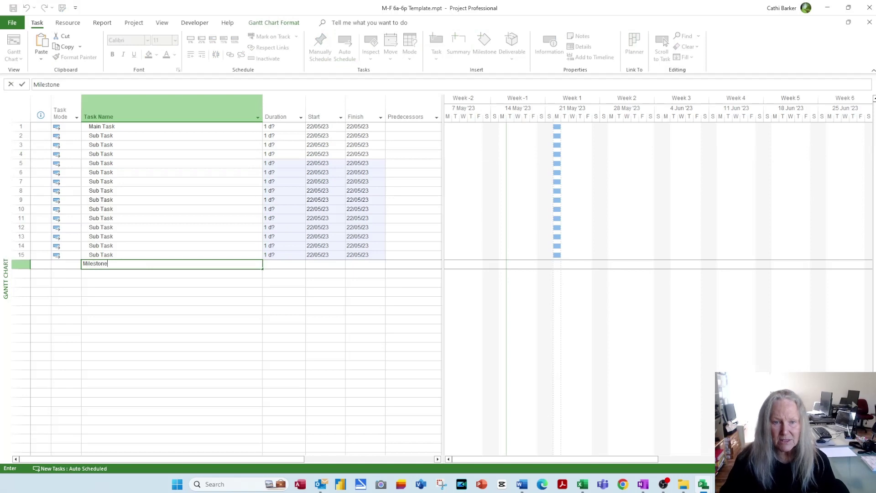
{"action": "key", "text": "Return"}
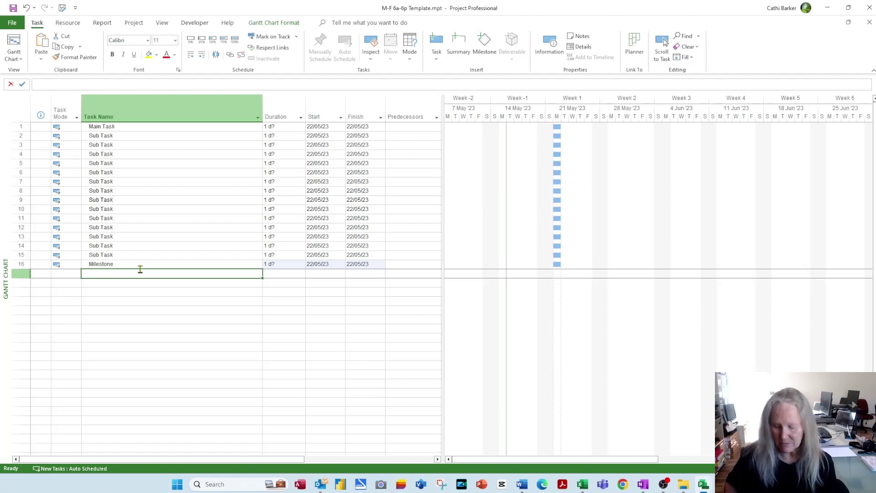
Step the cell selection up and down through the Sub Task rows in the middle of the task list.
{"action": "key", "text": "Up"}
{"action": "key", "text": "Up"}
{"action": "key", "text": "Up"}
{"action": "key", "text": "Up"}
{"action": "key", "text": "Up"}
{"action": "key", "text": "Up"}
{"action": "key", "text": "Up"}
{"action": "key", "text": "Up"}
{"action": "key", "text": "Up"}
{"action": "key", "text": "Up"}
{"action": "key", "text": "Up"}
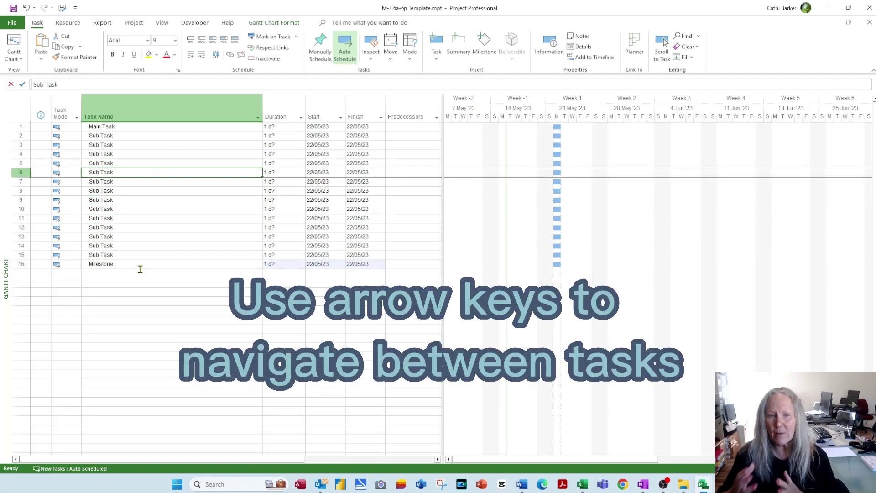
{"action": "key", "text": "Down"}
{"action": "key", "text": "Down"}
{"action": "key", "text": "Down"}
{"action": "key", "text": "Down"}
{"action": "key", "text": "Up"}
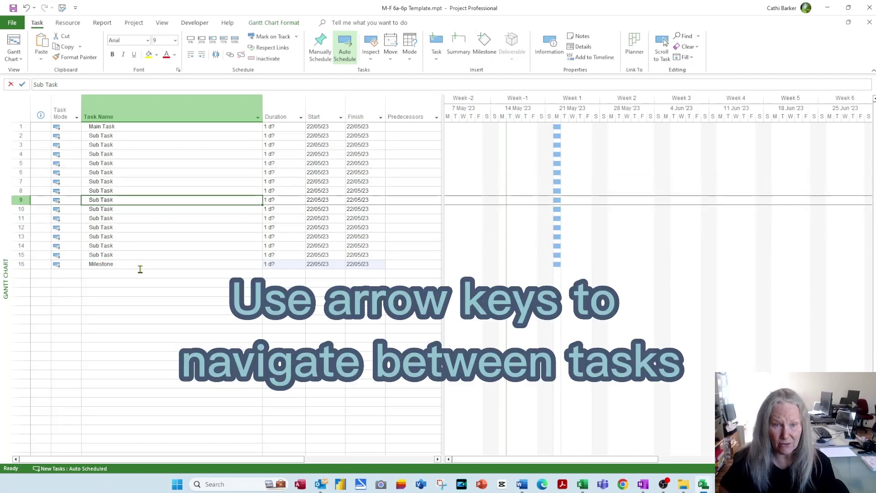
{"action": "key", "text": "Up"}
{"action": "key", "text": "Up"}
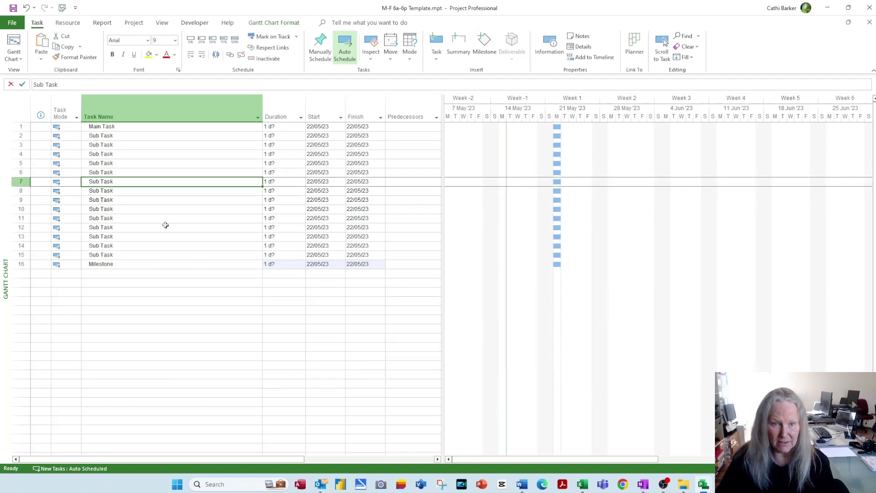
{"action": "key", "text": "Down"}
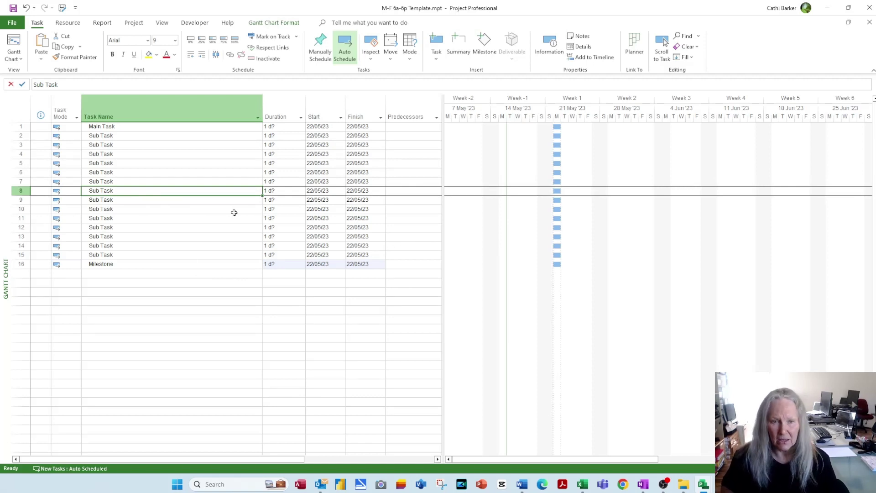
{"action": "key", "text": "Up"}
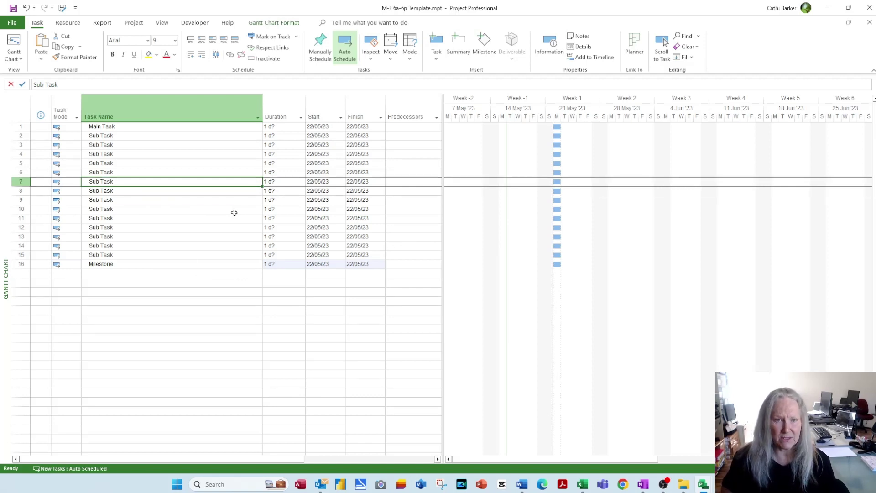
Insert a new task named "Main Task" at row 8, between the existing Sub Task rows.
{"action": "key", "text": "Down"}
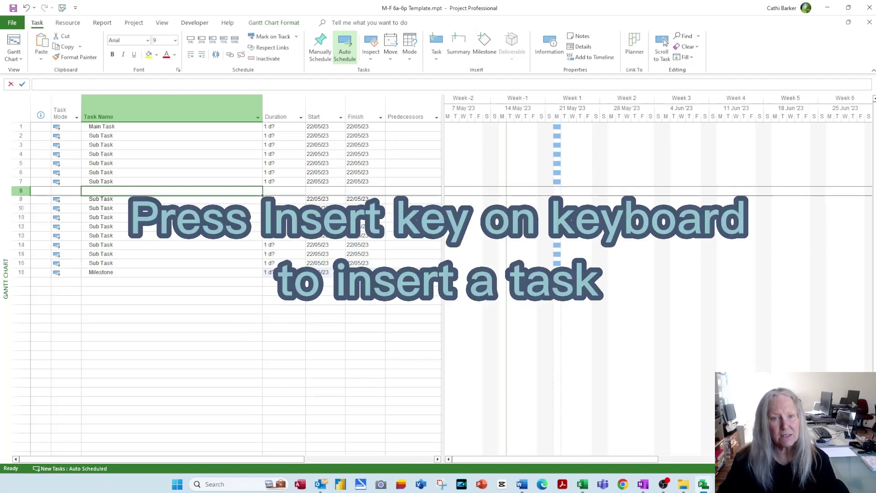
{"action": "key", "text": "Insert"}
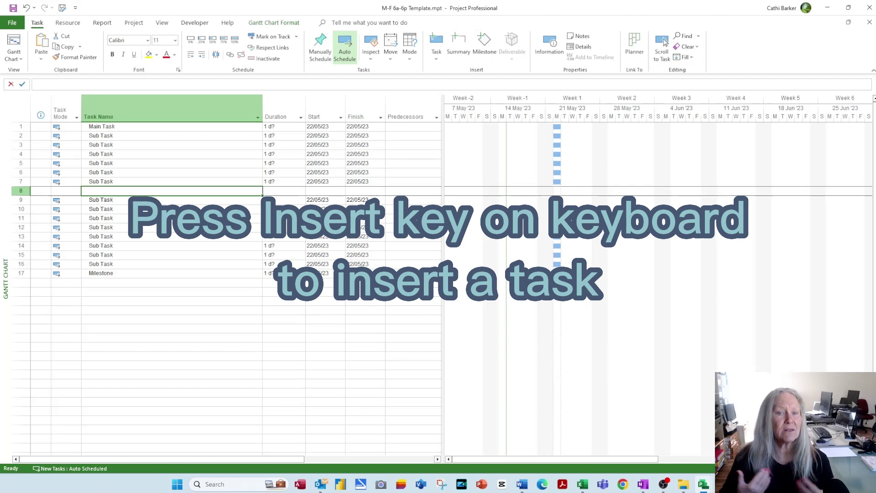
{"action": "type", "text": "Main T"}
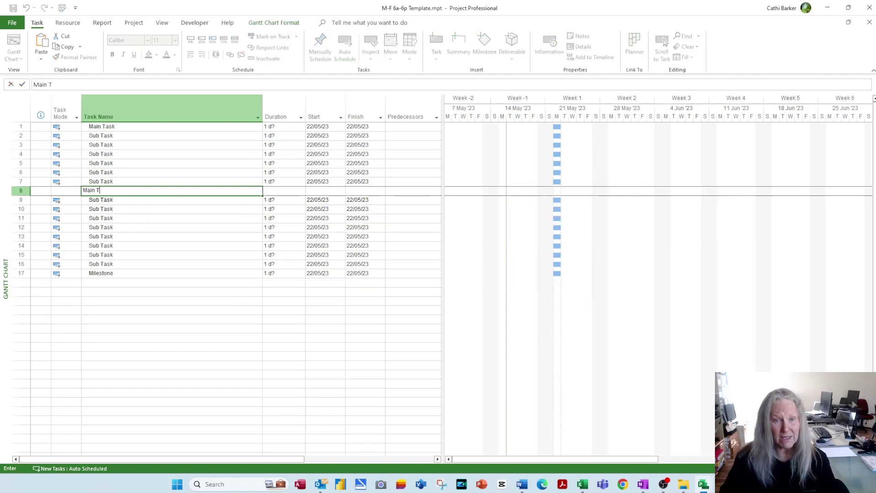
{"action": "type", "text": "ask"}
{"action": "key", "text": "Return"}
Insert another task named "Main Task" at row 13, four Sub Task rows below the second Main Task.
{"action": "key", "text": "Down"}
{"action": "key", "text": "Down"}
{"action": "key", "text": "Down"}
{"action": "key", "text": "Down"}
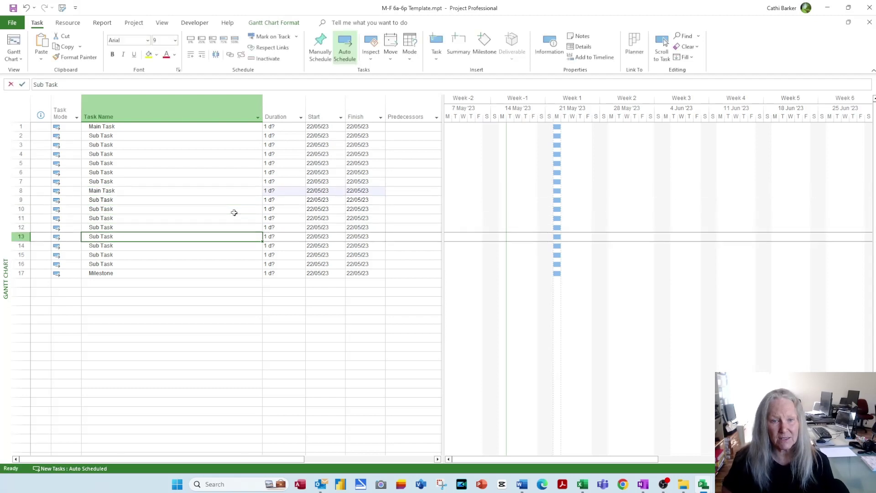
{"action": "key", "text": "Insert"}
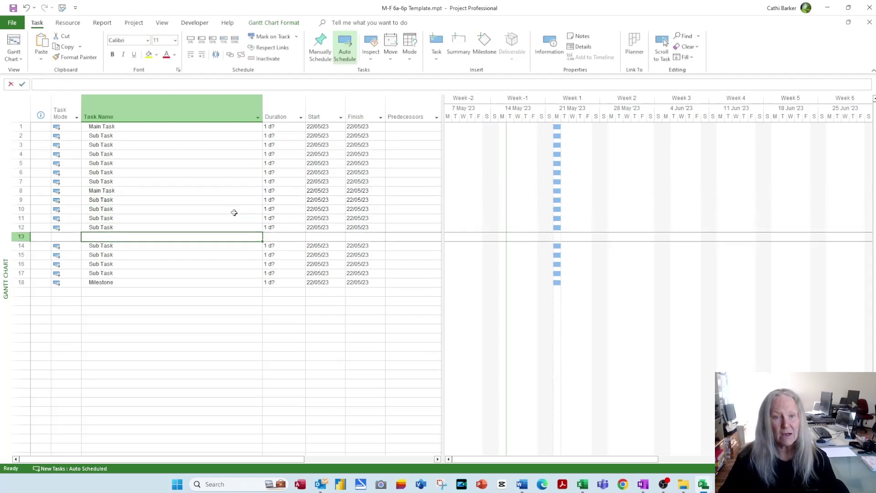
{"action": "type", "text": "Main Task"}
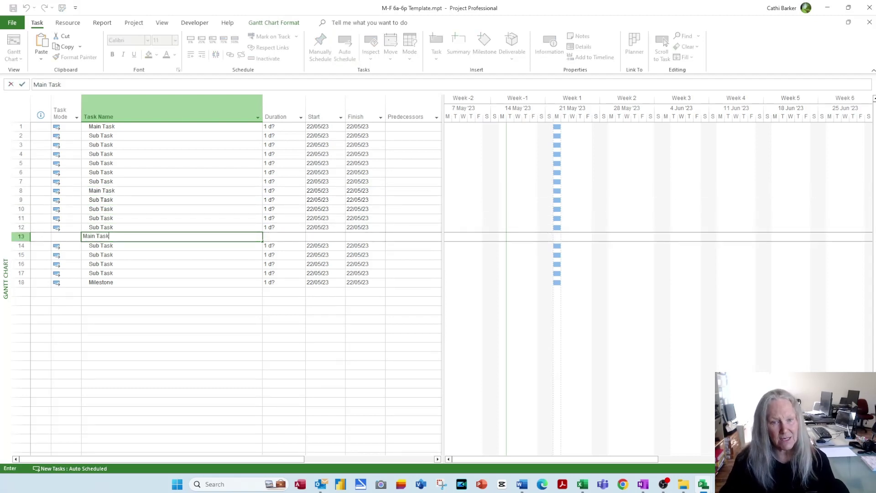
{"action": "key", "text": "Return"}
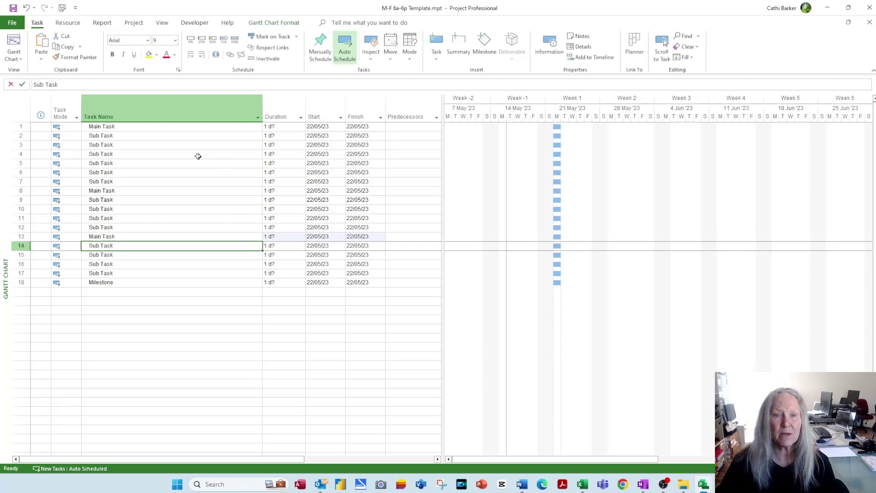
{"action": "left_click", "coordinate": [439, 59]}
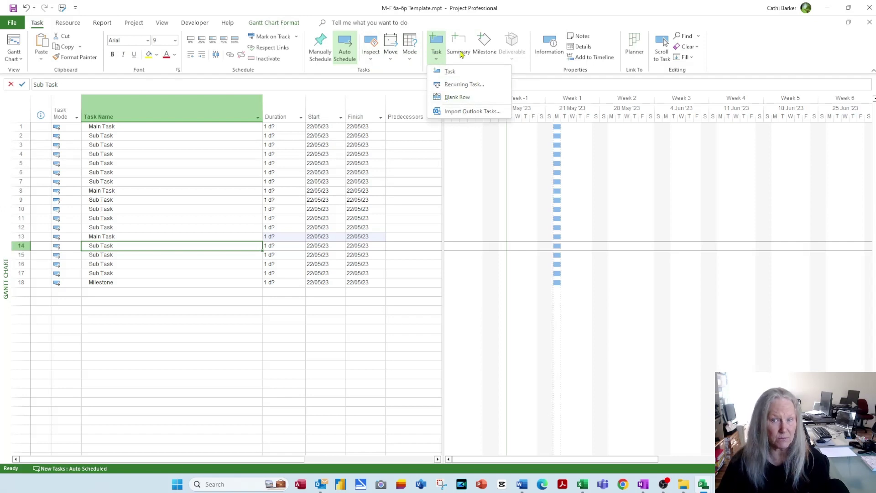
{"action": "left_click", "coordinate": [436, 58]}
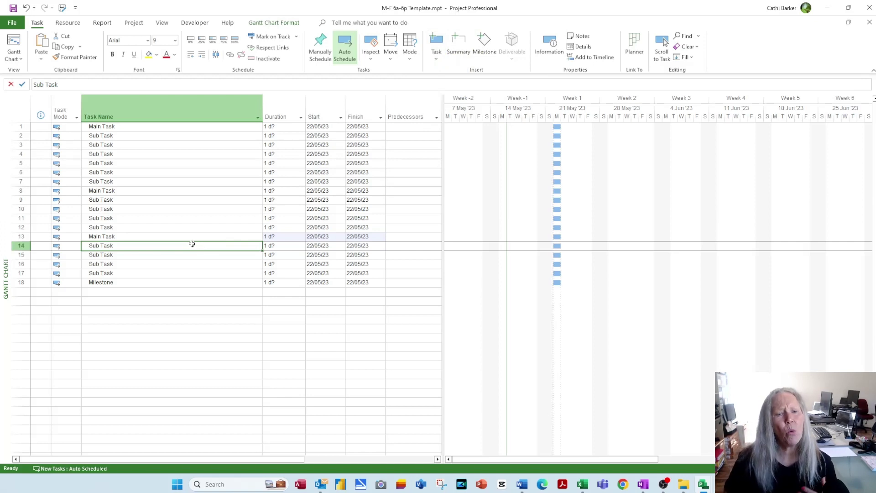
Insert a task named "Milestone" at row 8, directly above the second Main Task.
{"action": "key", "text": "Up"}
{"action": "key", "text": "Up"}
{"action": "key", "text": "Up"}
{"action": "key", "text": "Up"}
{"action": "key", "text": "Up"}
{"action": "key", "text": "Up"}
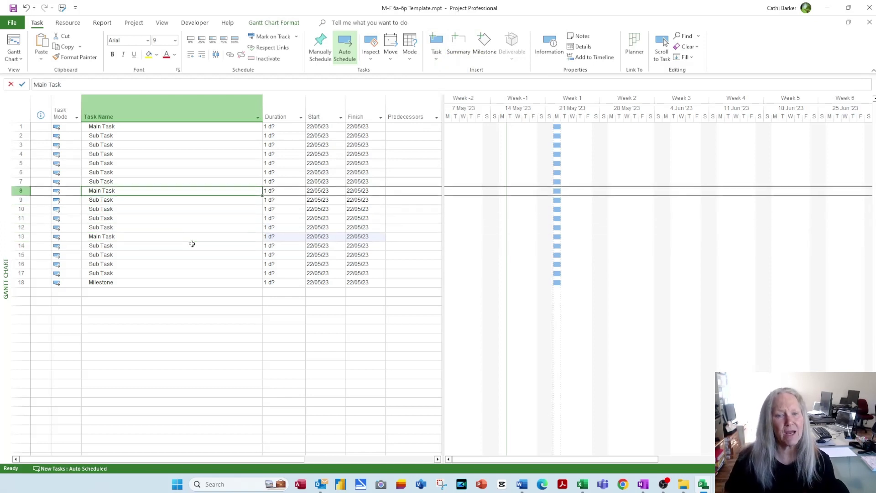
{"action": "key", "text": "Insert"}
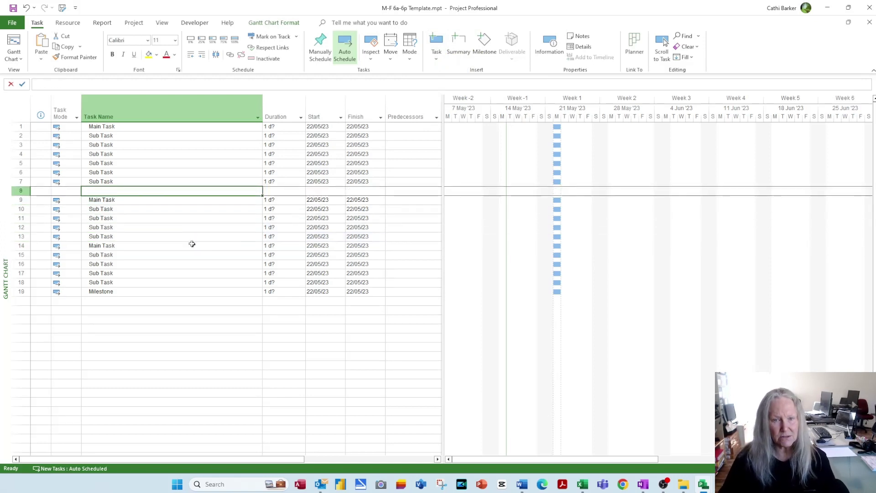
{"action": "type", "text": "Milestone"}
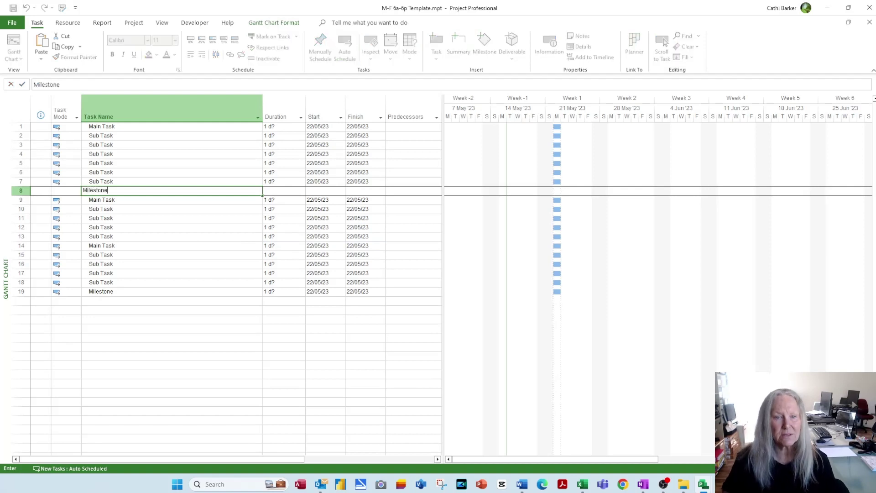
{"action": "key", "text": "Return"}
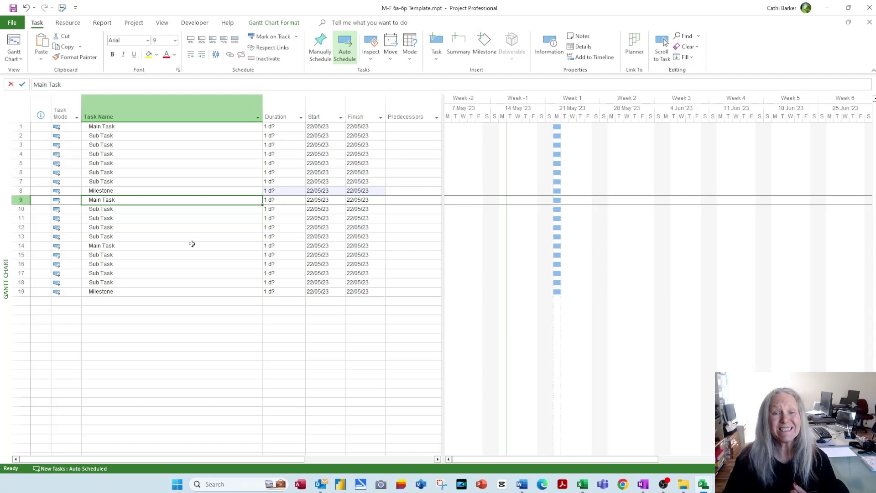
Delete the entire Sub Task row 4 and undo the deletion.
{"action": "key", "text": "Up"}
{"action": "key", "text": "Up"}
{"action": "key", "text": "Up"}
{"action": "key", "text": "Up"}
{"action": "key", "text": "Up"}
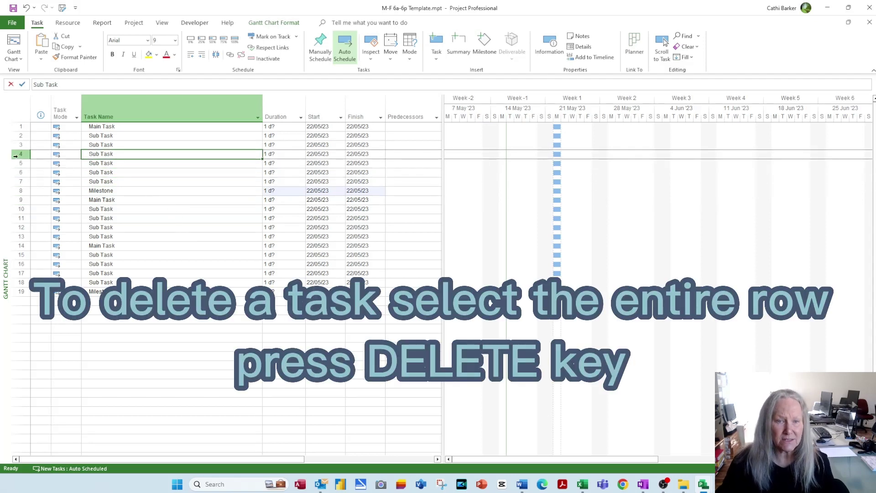
{"action": "left_click", "coordinate": [19, 153]}
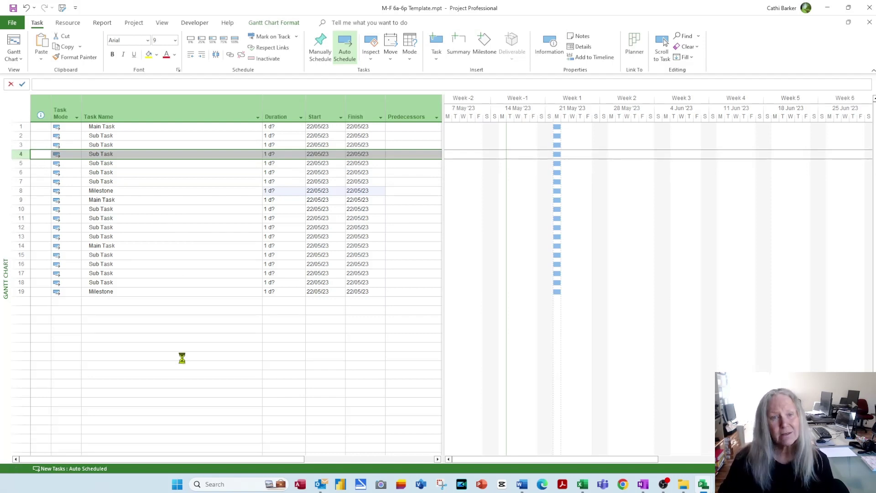
{"action": "key", "text": "Delete"}
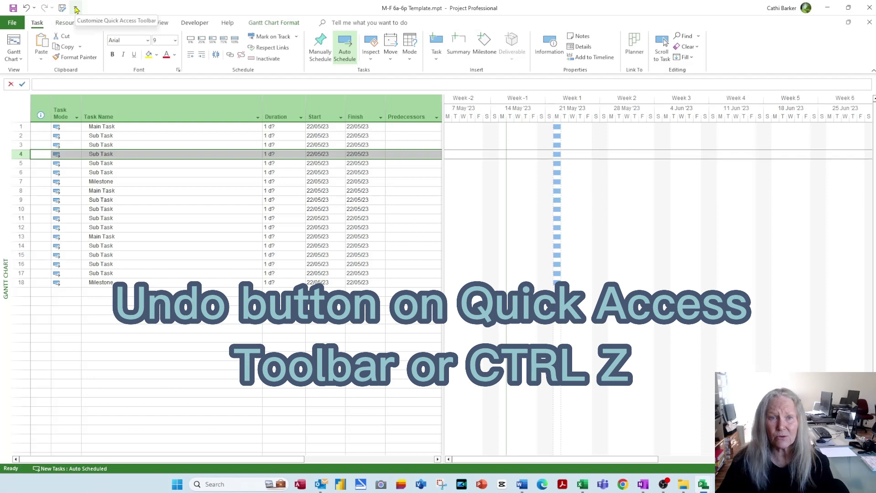
{"action": "left_click", "coordinate": [26, 9]}
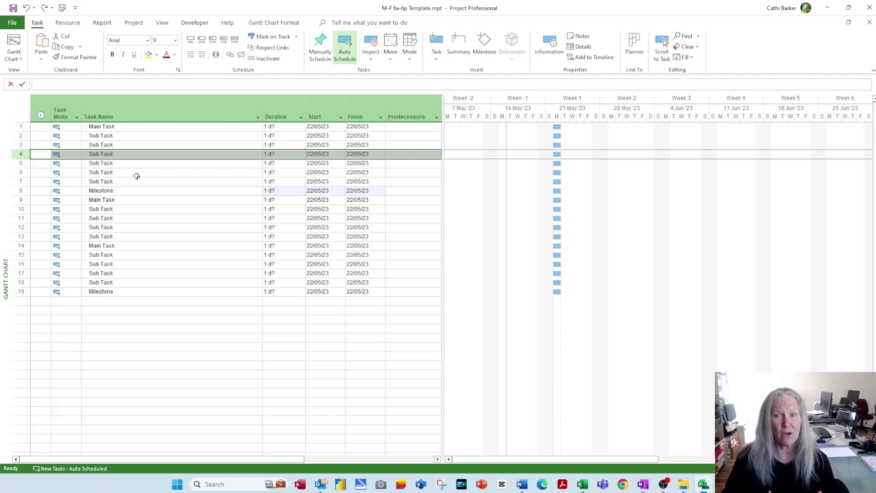
Check the undo levels setting in the advanced project options and leave the options without changing anything.
{"action": "left_click", "coordinate": [12, 24]}
{"action": "left_click", "coordinate": [30, 456]}
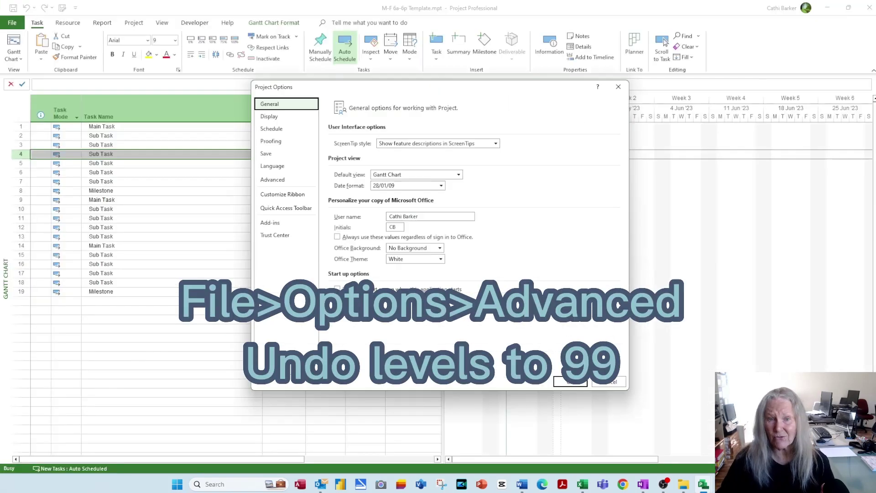
{"action": "left_click", "coordinate": [284, 182]}
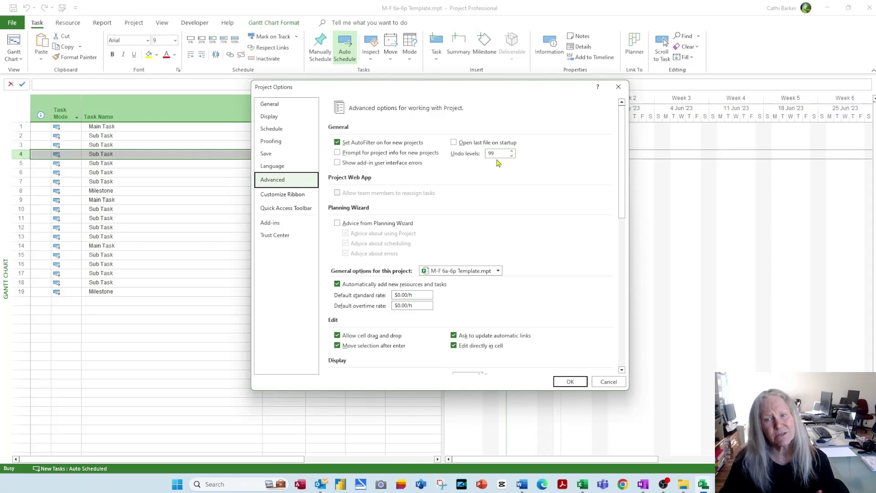
{"action": "left_click", "coordinate": [606, 384]}
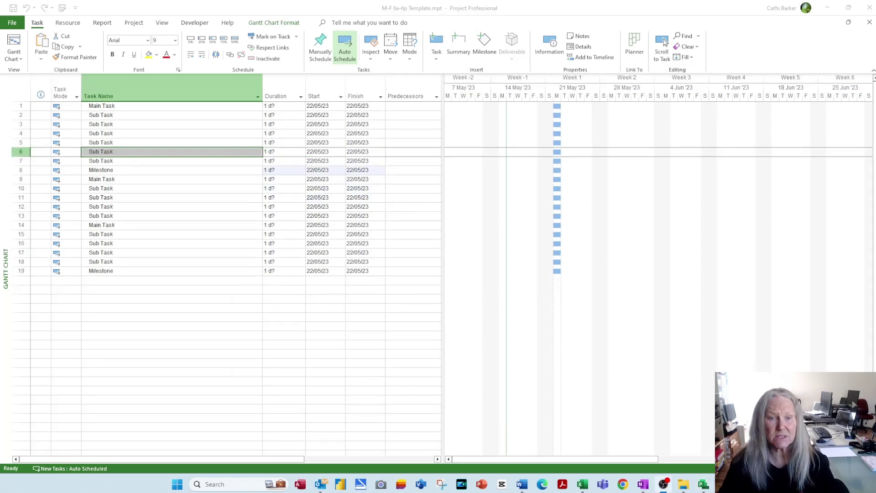
Copy the entire Milestone row 19 and paste it at row 14, directly above the third Main Task.
{"action": "left_click", "coordinate": [22, 271]}
{"action": "right_click", "coordinate": [22, 271]}
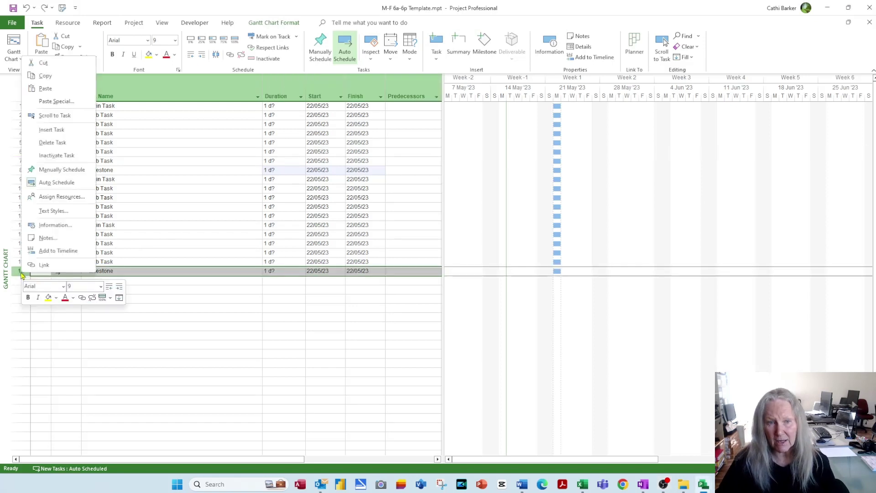
{"action": "left_click", "coordinate": [64, 77]}
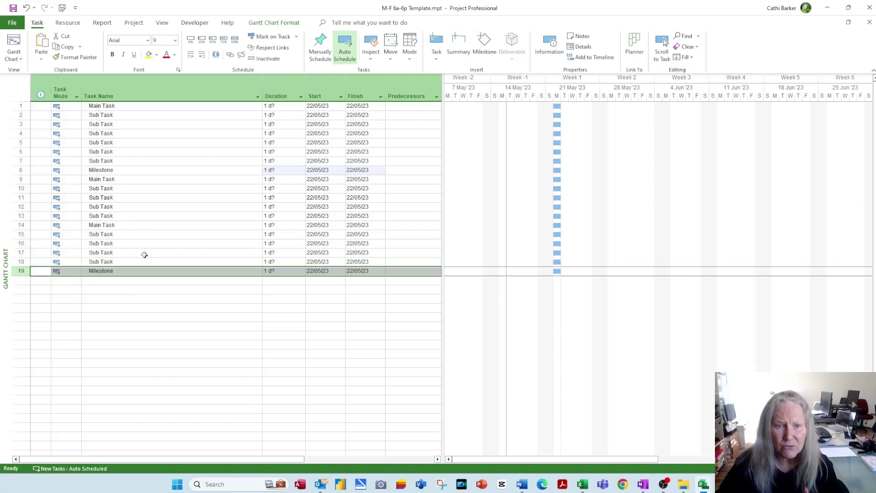
{"action": "right_click", "coordinate": [100, 225]}
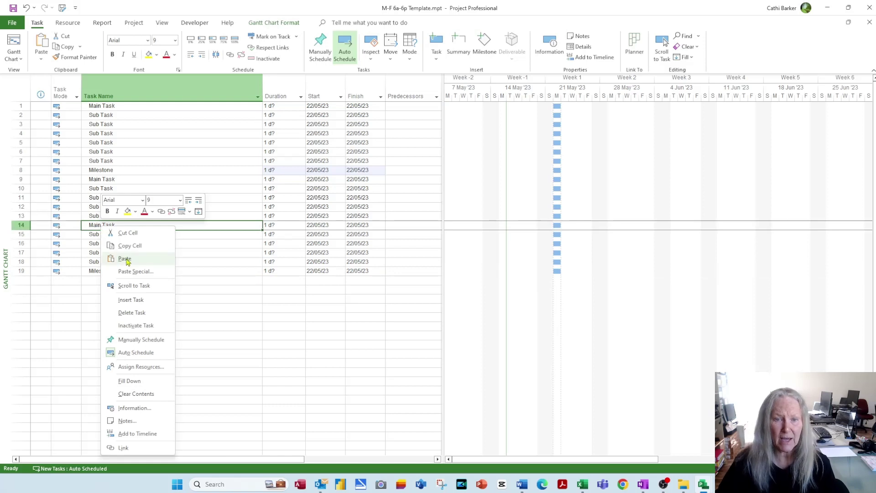
{"action": "left_click", "coordinate": [125, 259]}
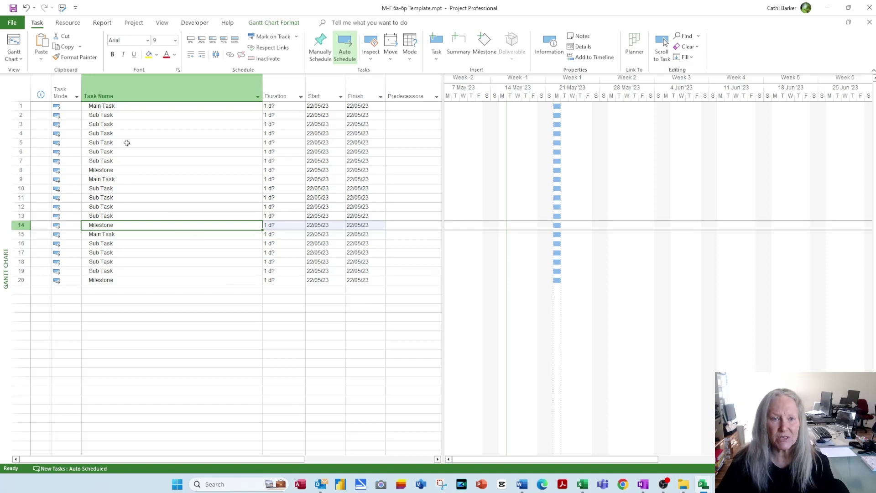
Open the Milestone name in row 8 for editing directly in its cell.
{"action": "left_click", "coordinate": [114, 171]}
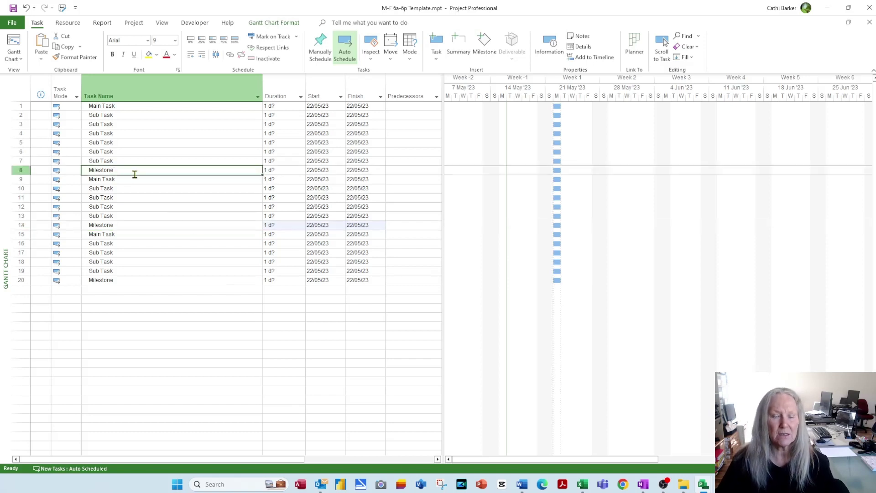
{"action": "left_click", "coordinate": [122, 167]}
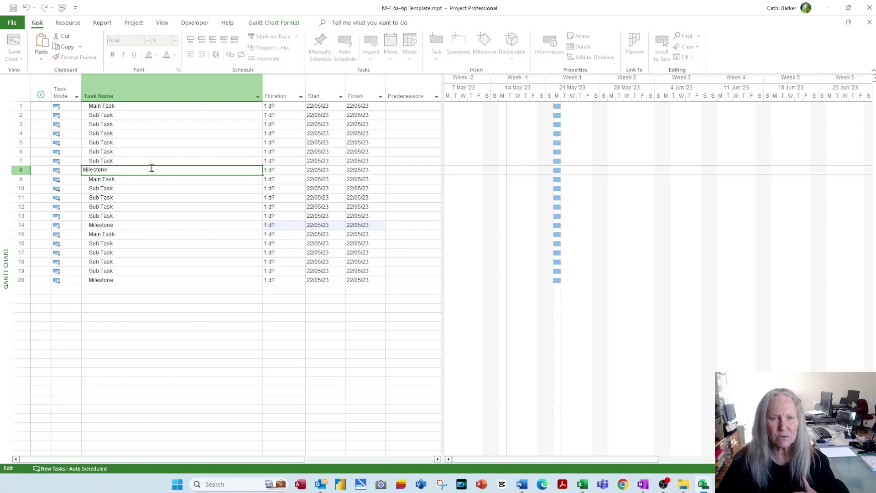
{"action": "left_click", "coordinate": [133, 187]}
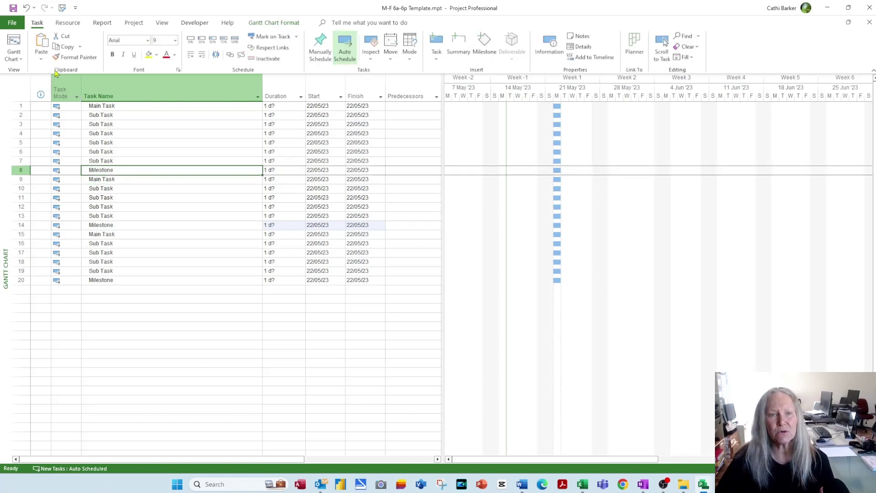
Turn on the Entry bar in the display section of the project options.
{"action": "left_click", "coordinate": [13, 22]}
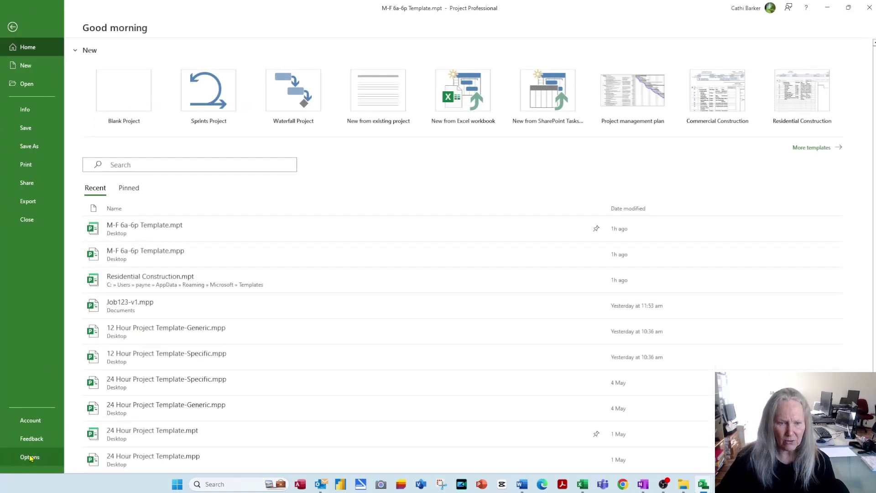
{"action": "left_click", "coordinate": [30, 456]}
{"action": "left_click", "coordinate": [270, 117]}
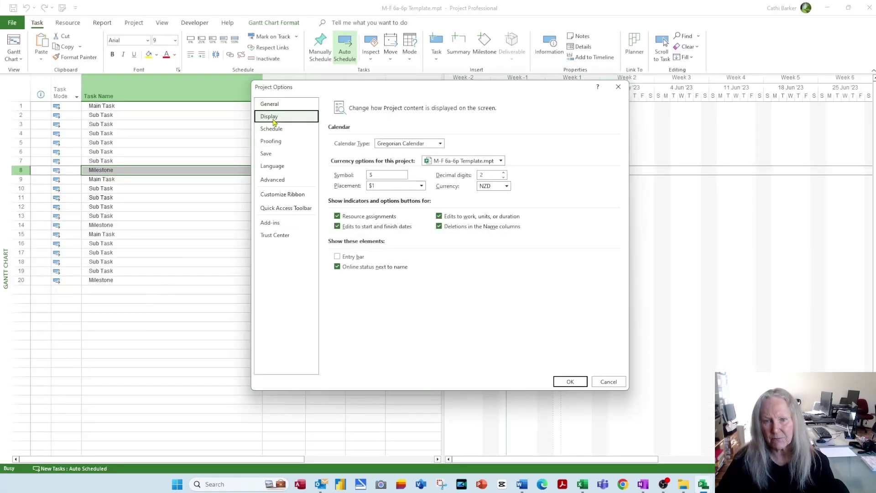
{"action": "left_click", "coordinate": [360, 259]}
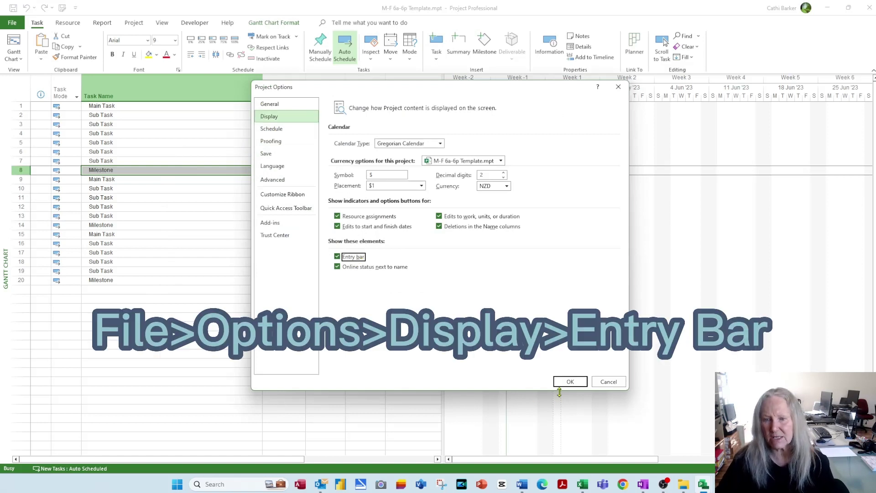
{"action": "left_click", "coordinate": [570, 381]}
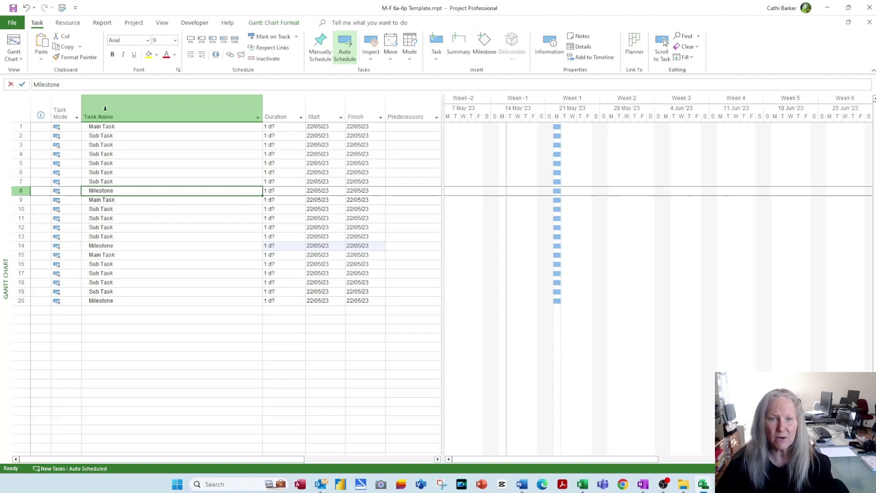
Rename the milestones in rows 8 and 14 as "Milestone Here" using the entry bar.
{"action": "left_click", "coordinate": [74, 85]}
{"action": "type", "text": "Here"}
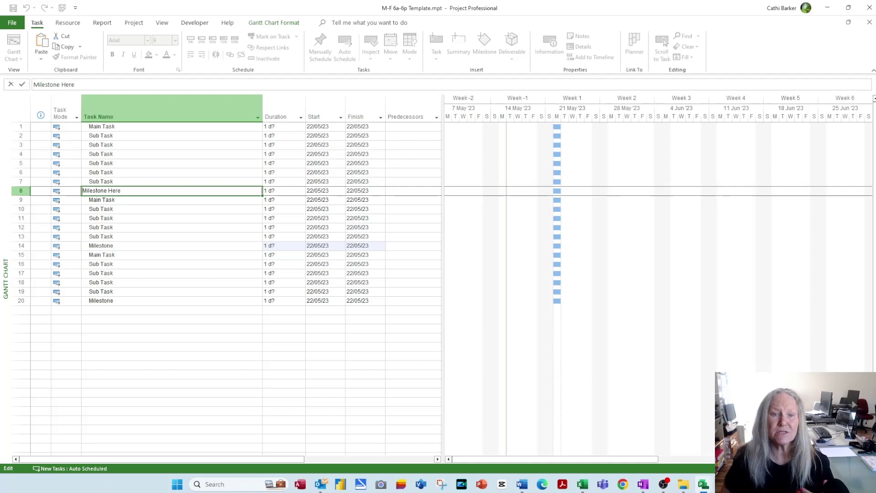
{"action": "key", "text": "Return"}
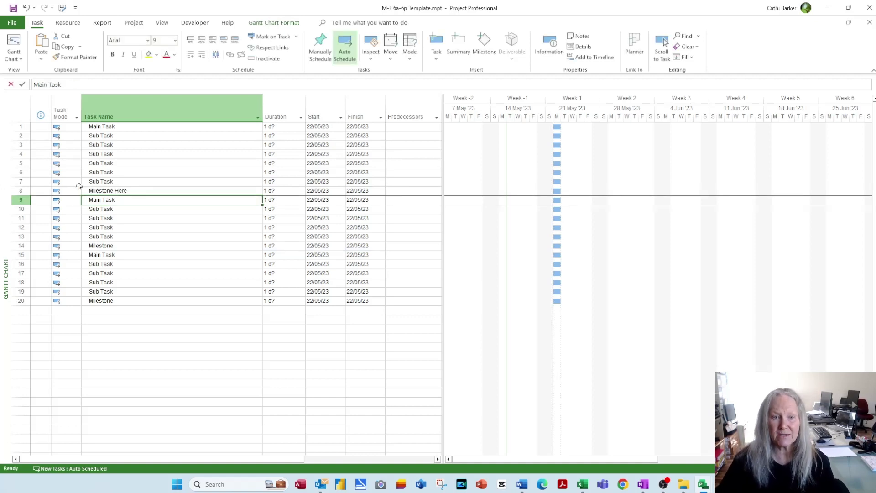
{"action": "left_click", "coordinate": [126, 247]}
{"action": "left_click", "coordinate": [75, 84]}
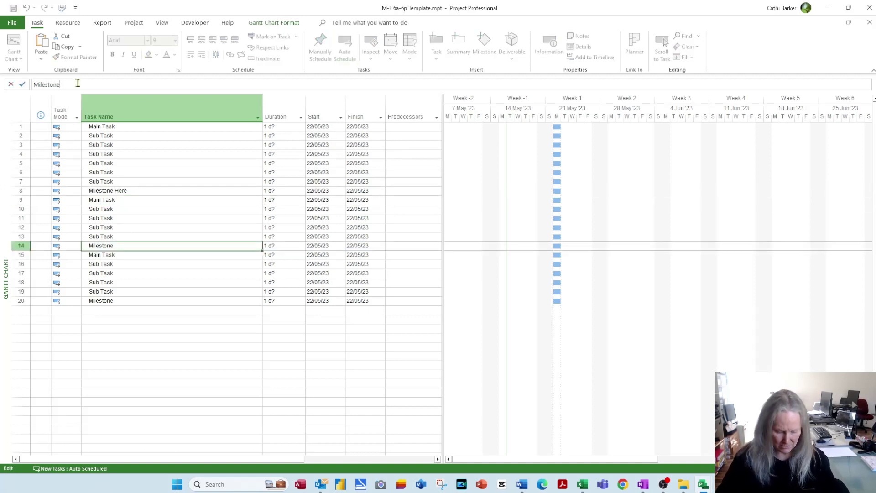
{"action": "type", "text": "Her"}
{"action": "type", "text": "e"}
{"action": "key", "text": "Return"}
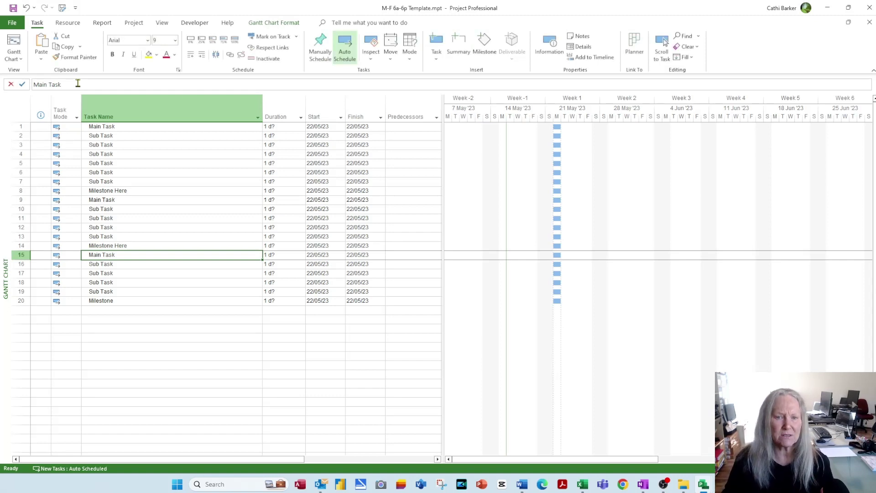
Undo both milestone renames.
{"action": "left_click", "coordinate": [26, 8]}
{"action": "left_click", "coordinate": [26, 8]}
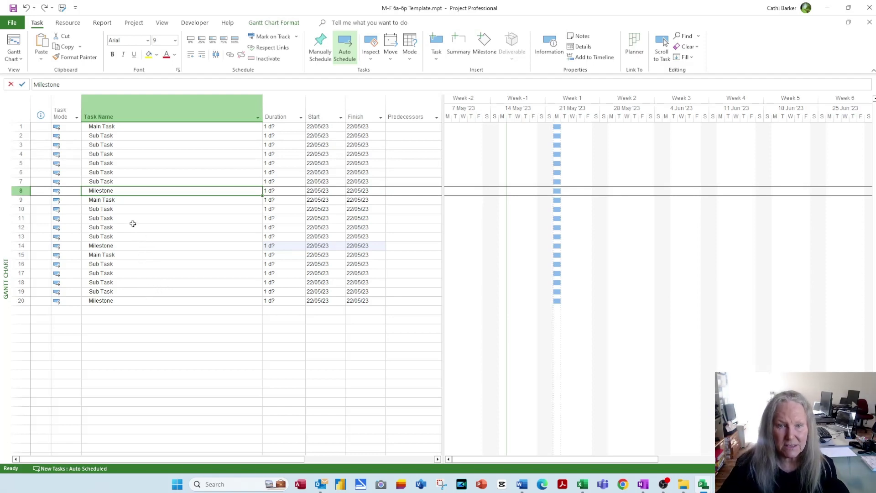
Move the entire Main Task row 9 down to row 12, and move it back to row 9.
{"action": "left_click", "coordinate": [111, 201]}
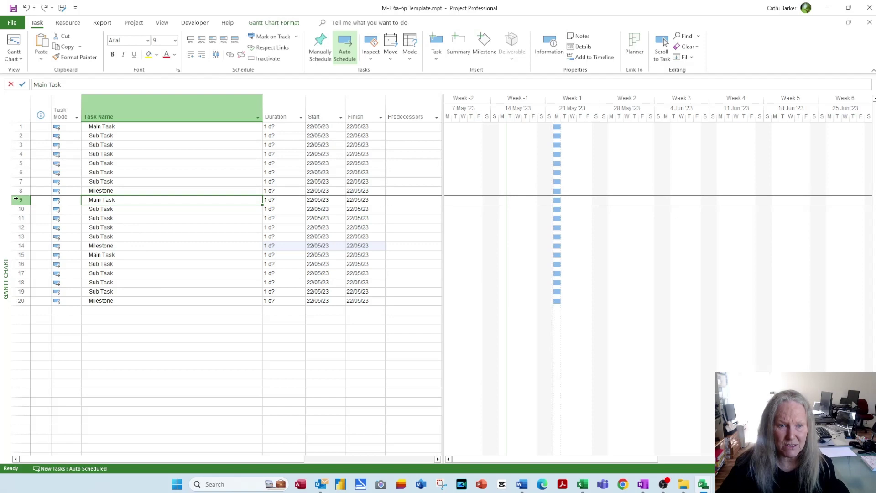
{"action": "left_click", "coordinate": [19, 200]}
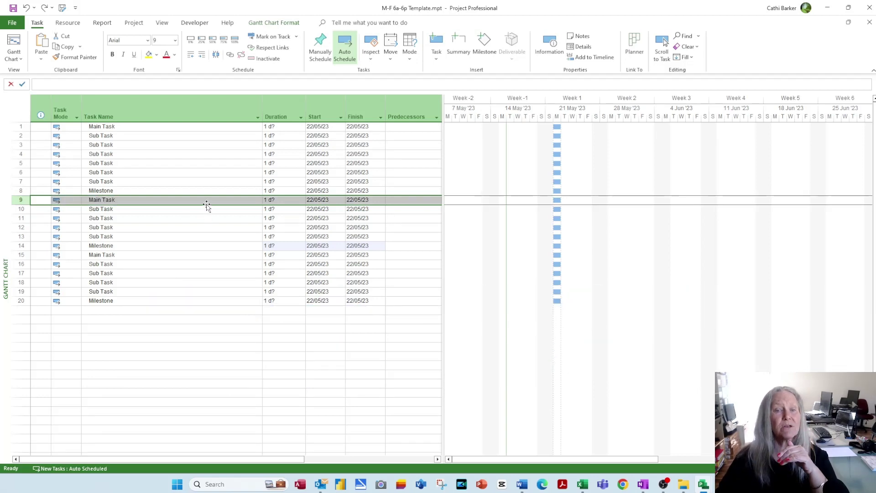
{"action": "mouse_move", "coordinate": [206, 204]}
{"action": "left_mouse_down"}
{"action": "mouse_move", "coordinate": [207, 228]}
{"action": "mouse_move", "coordinate": [203, 219]}
{"action": "left_mouse_up"}
{"action": "left_click", "coordinate": [21, 227]}
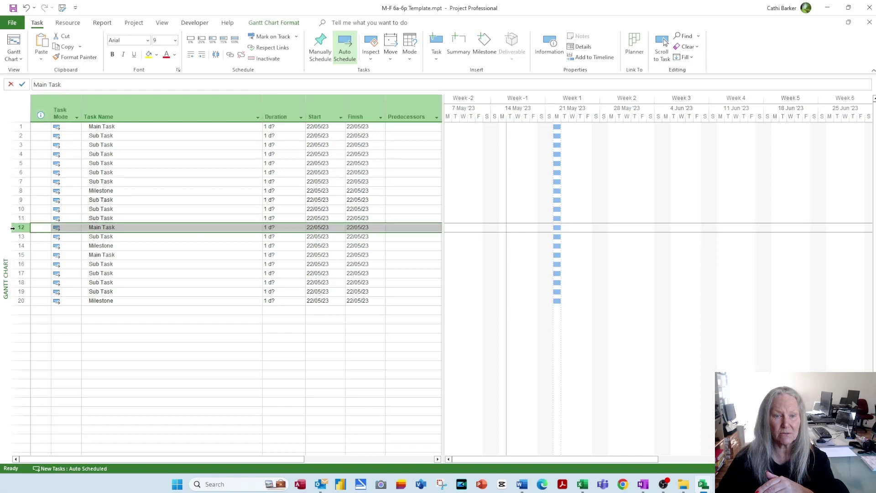
{"action": "left_click_drag", "start_coordinate": [154, 233], "coordinate": [156, 194]}
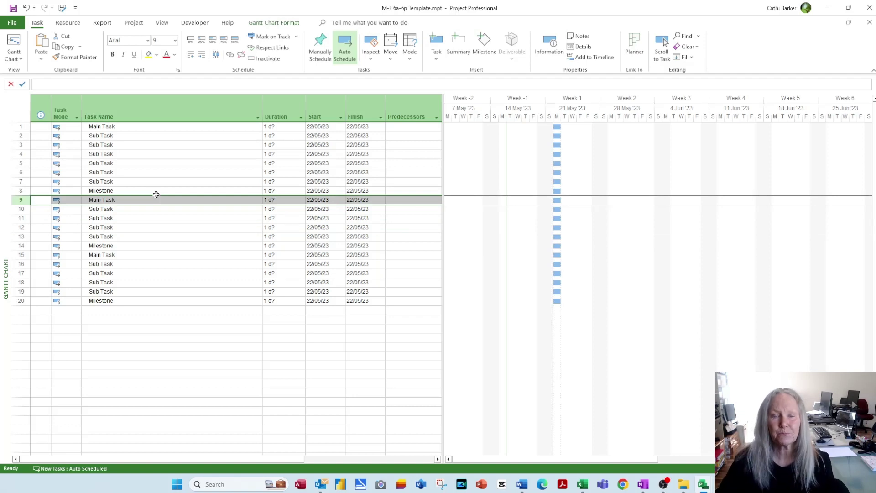
Jump repeatedly between the first and last tasks of the list, ending on the first task.
{"action": "left_click", "coordinate": [155, 192]}
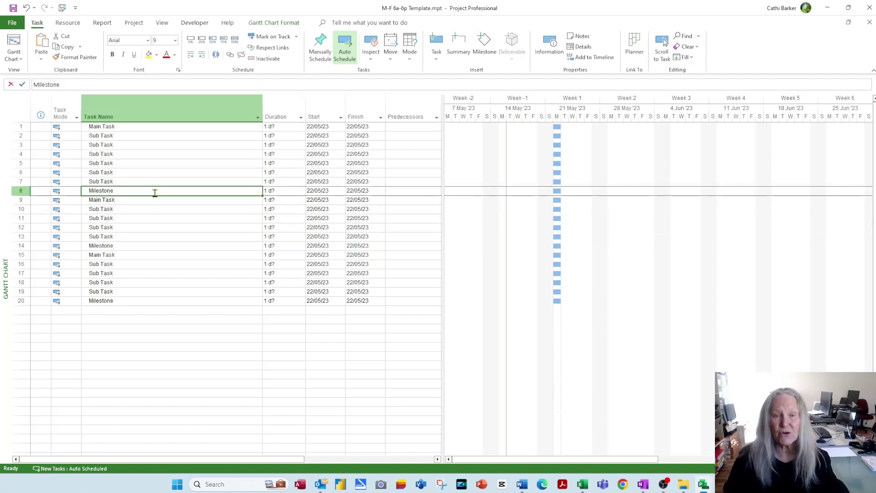
{"action": "key", "text": "ctrl+Up"}
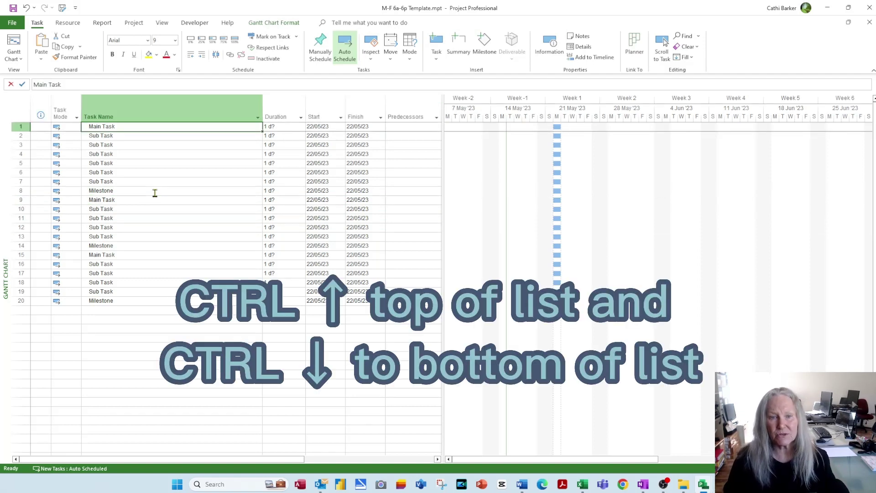
{"action": "key", "text": "ctrl+Down"}
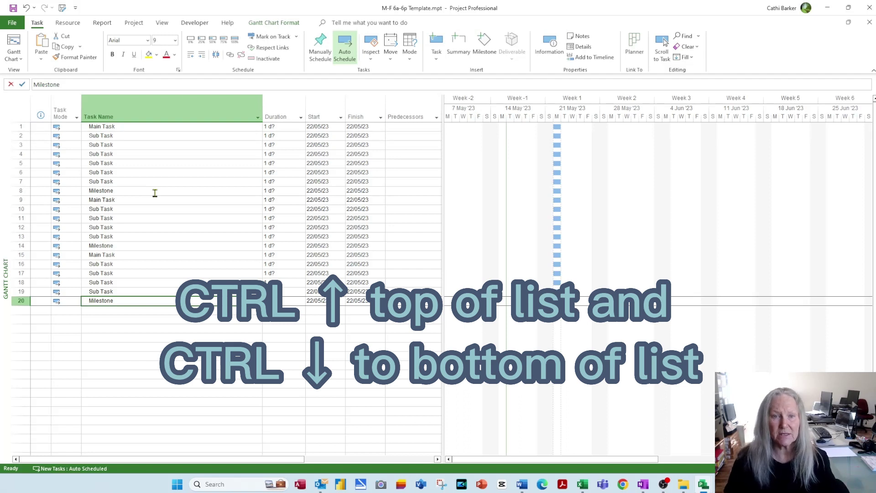
{"action": "key", "text": "ctrl+Up"}
{"action": "key", "text": "ctrl+Down"}
{"action": "key", "text": "ctrl+Up"}
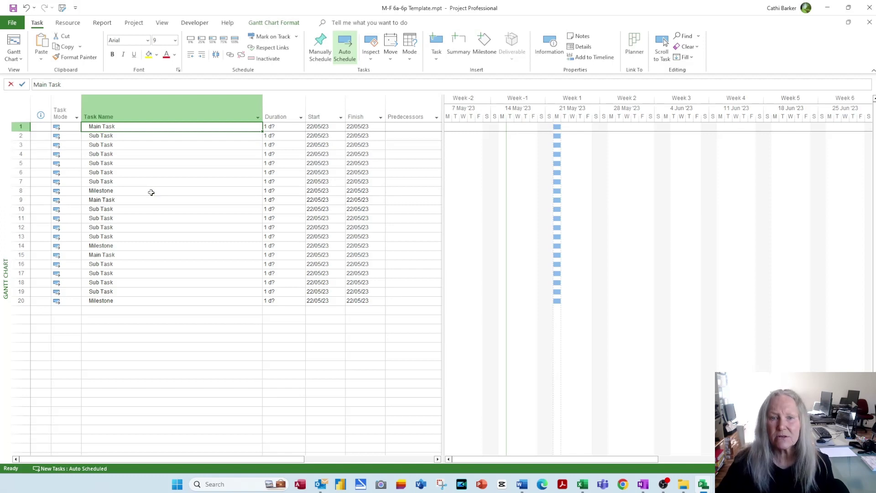
Fit the widths of the Task Name and Duration columns to their contents.
{"action": "double_click", "coordinate": [263, 104]}
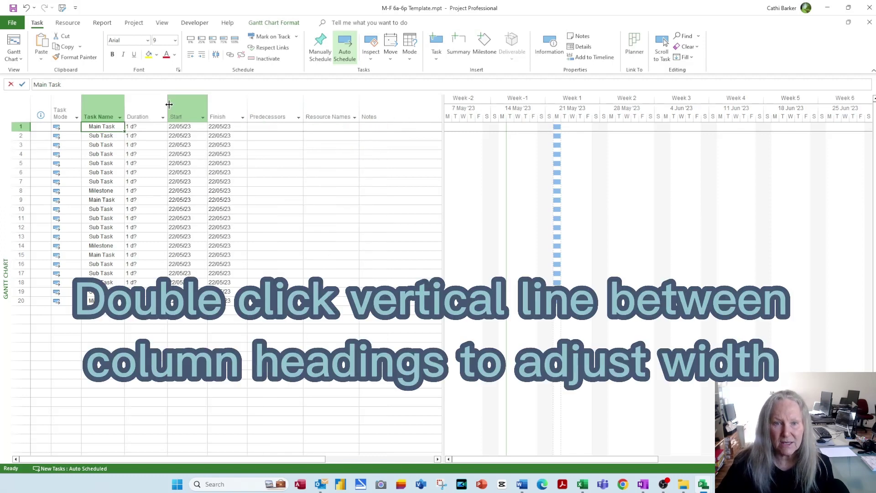
{"action": "double_click", "coordinate": [169, 104]}
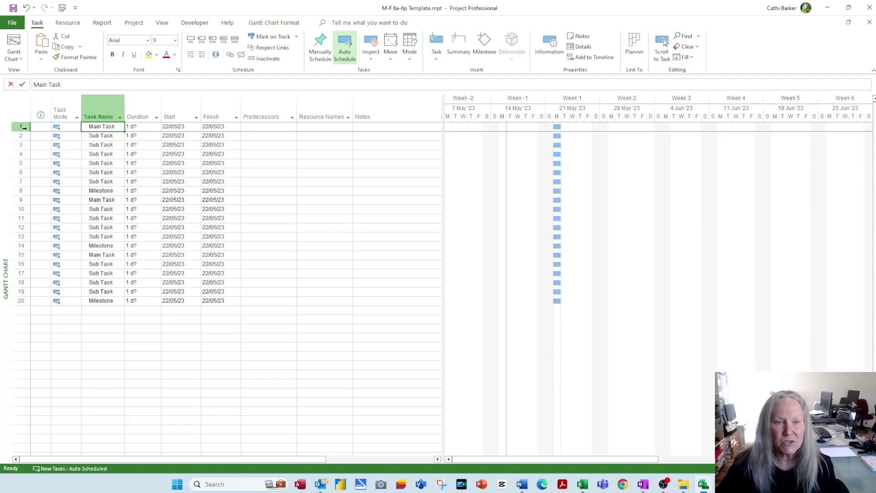
Delete all the tasks in rows 1 to 20 to empty the task list.
{"action": "left_click_drag", "start_coordinate": [19, 127], "coordinate": [13, 303]}
{"action": "key", "text": "Delete"}
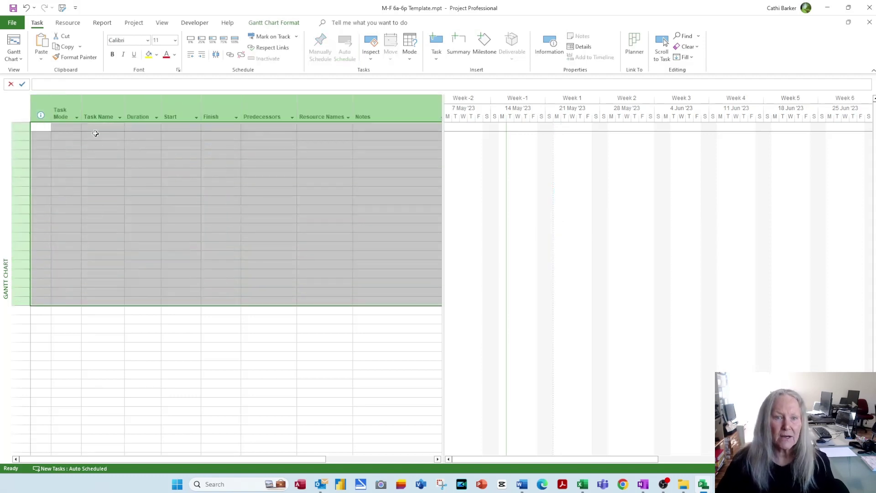
{"action": "left_click", "coordinate": [66, 135]}
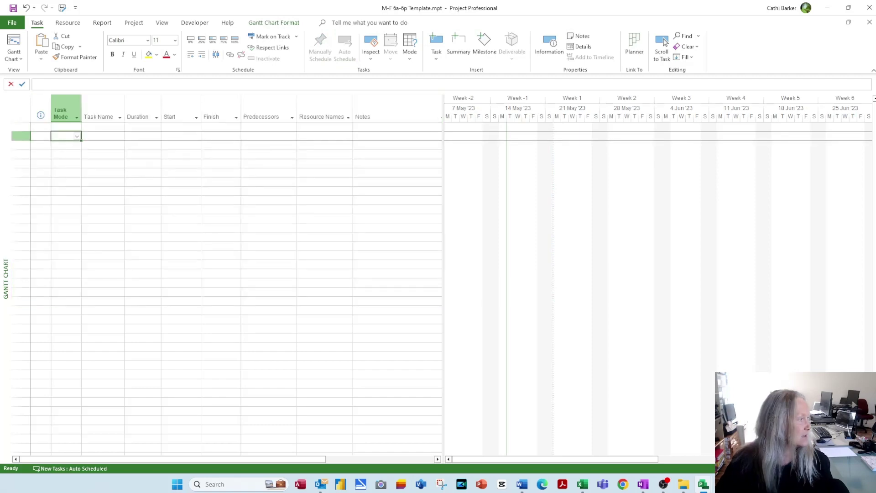
Copy the entire task list from Sheet1 of the Excel workbook and paste it into the first Task Name cell of the project.
{"action": "left_click_drag", "start_coordinate": [0, 72], "coordinate": [621, 70]}
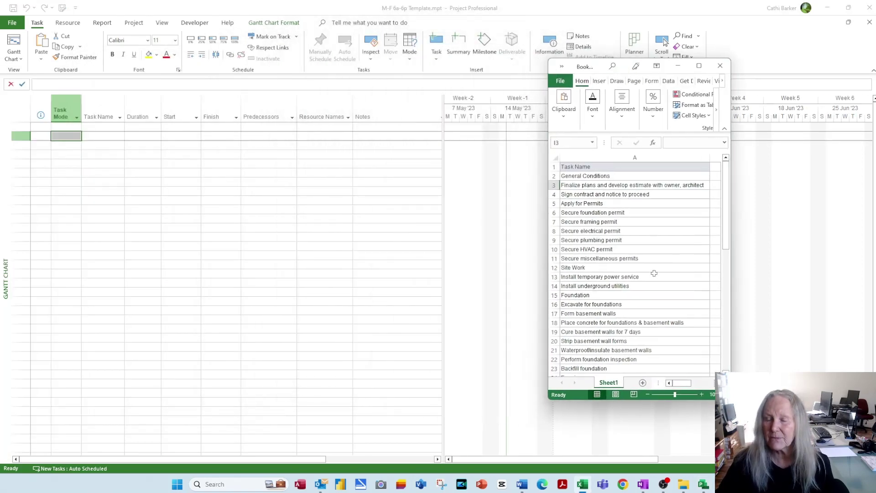
{"action": "left_click", "coordinate": [625, 195]}
{"action": "key", "text": "ctrl+a"}
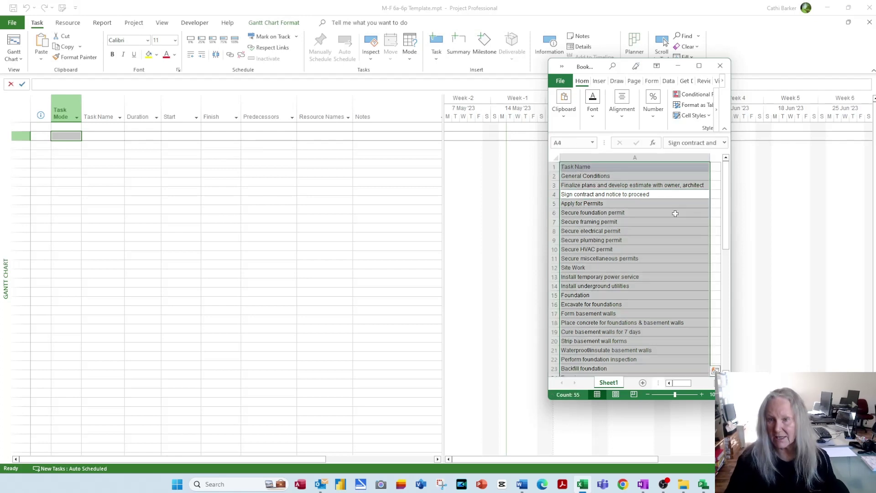
{"action": "key", "text": "ctrl+c"}
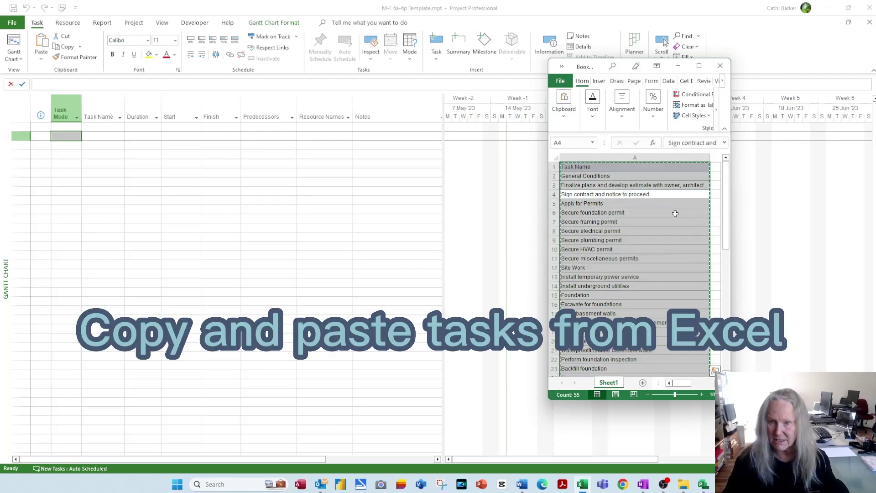
{"action": "left_click", "coordinate": [109, 128]}
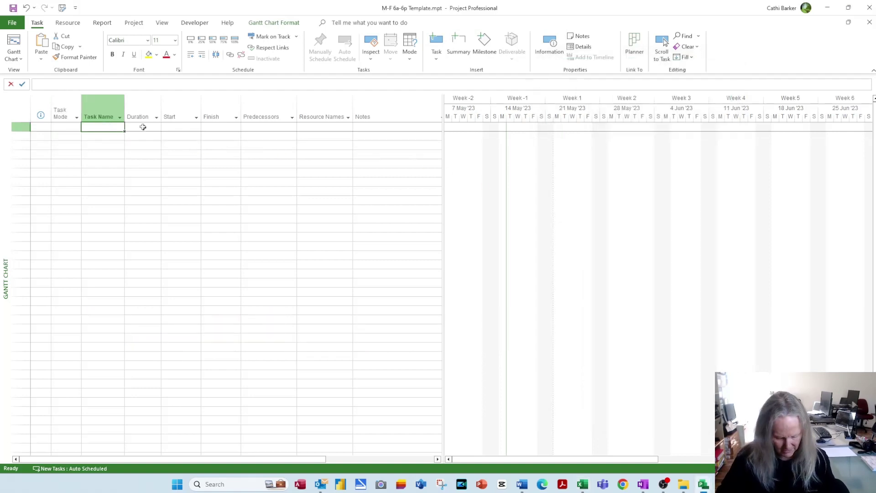
{"action": "key", "text": "ctrl+v"}
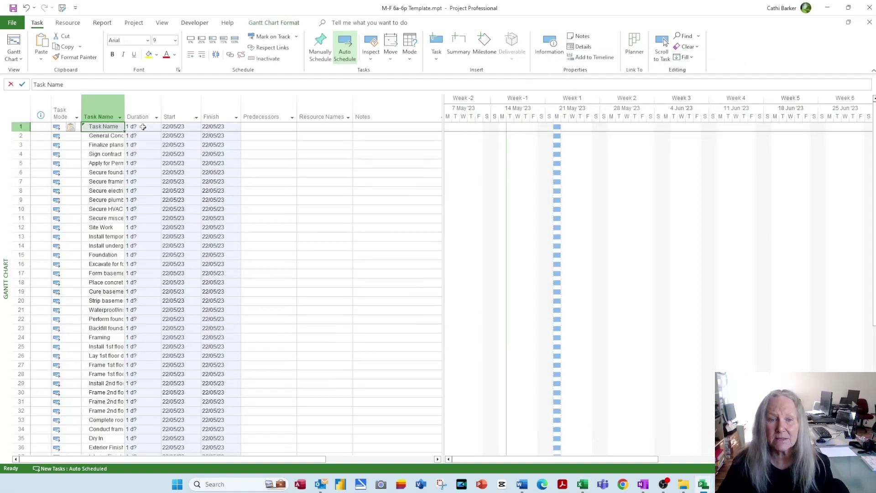
Fit the Task Name column's width to its contents and look through the pasted tasks.
{"action": "double_click", "coordinate": [124, 104]}
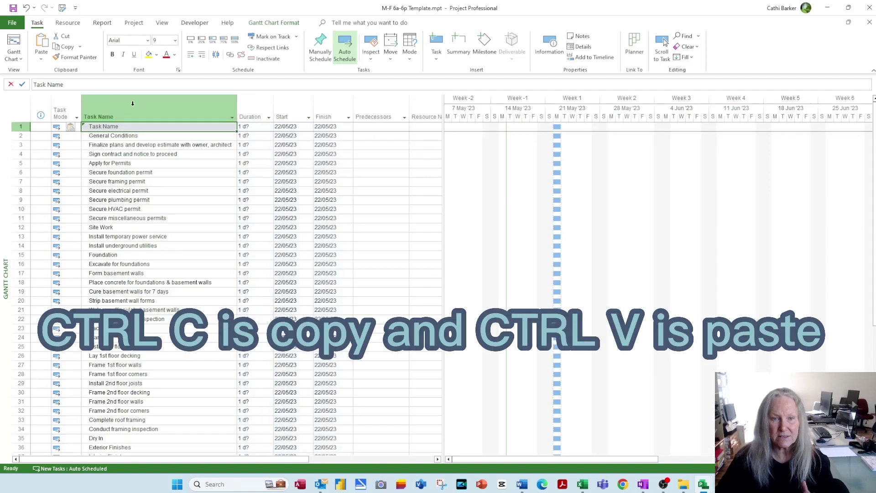
{"action": "left_click", "coordinate": [182, 230]}
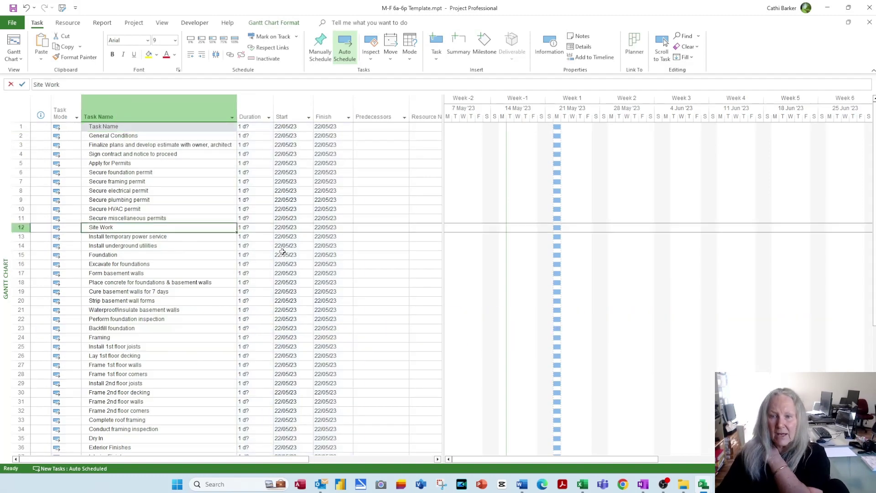
{"action": "scroll", "coordinate": [236, 269], "scroll_direction": "down", "scroll_amount": 7}
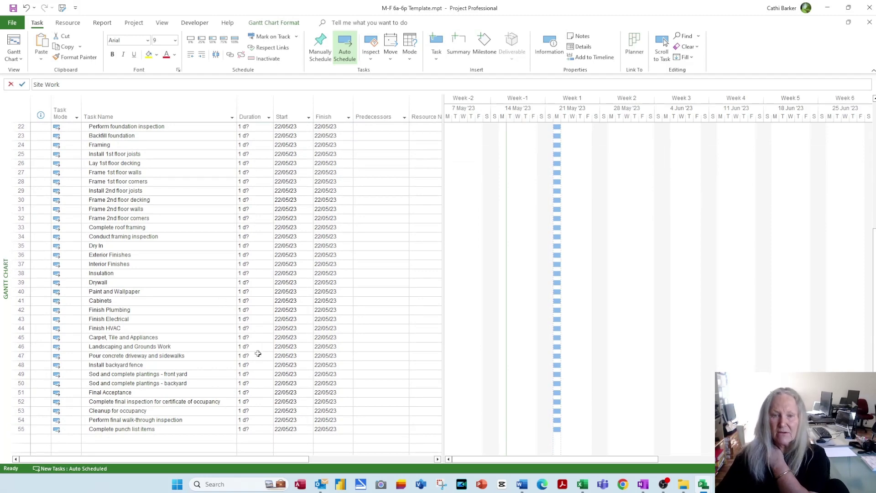
{"action": "scroll", "coordinate": [259, 352], "scroll_direction": "up", "scroll_amount": 4}
{"action": "scroll", "coordinate": [260, 351], "scroll_direction": "up", "scroll_amount": 3}
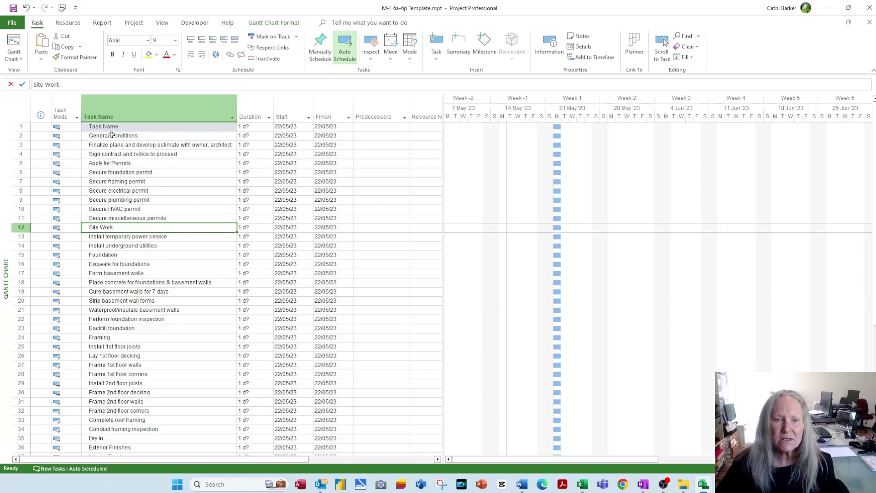
Delete the pasted Task Name heading in row 1 and check the list from first to last task.
{"action": "left_click", "coordinate": [23, 127]}
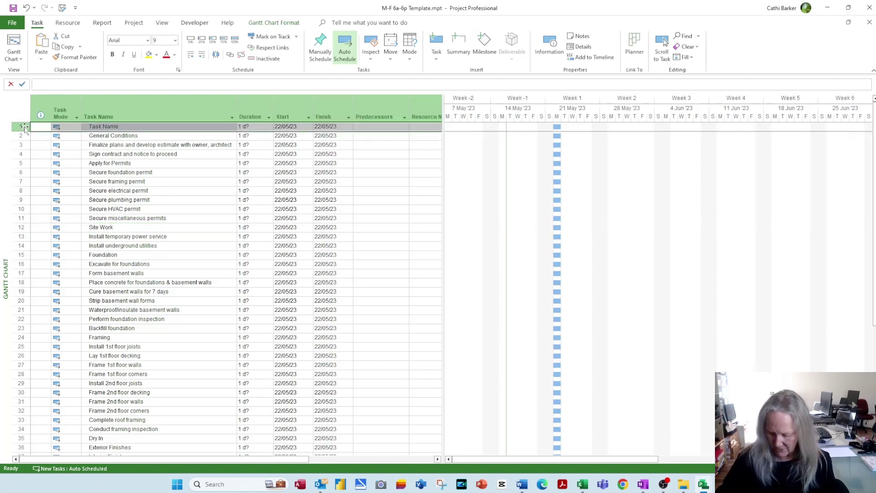
{"action": "key", "text": "Delete"}
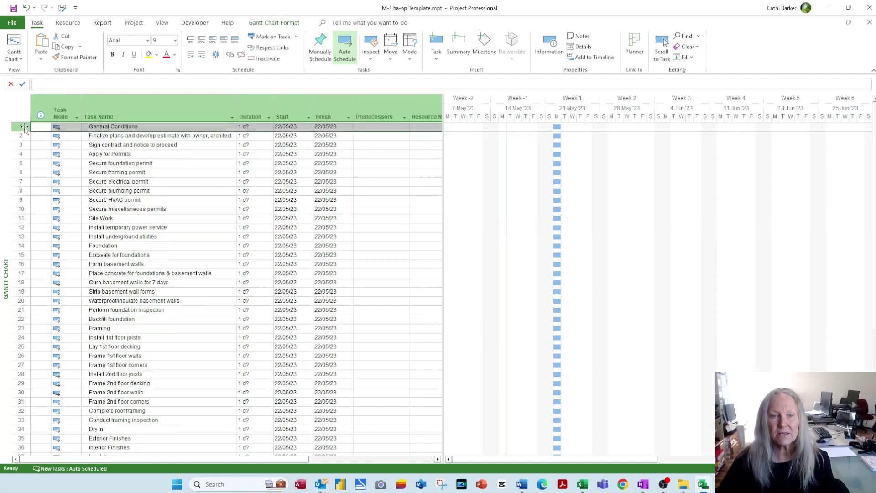
{"action": "left_click", "coordinate": [113, 126]}
{"action": "scroll", "coordinate": [154, 233], "scroll_direction": "down", "scroll_amount": 8}
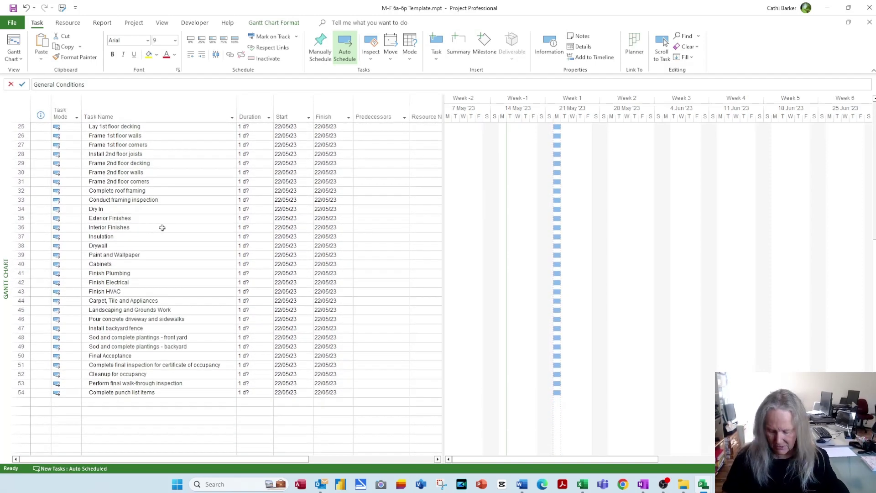
{"action": "key", "text": "ctrl+Down"}
{"action": "key", "text": "ctrl+Up"}
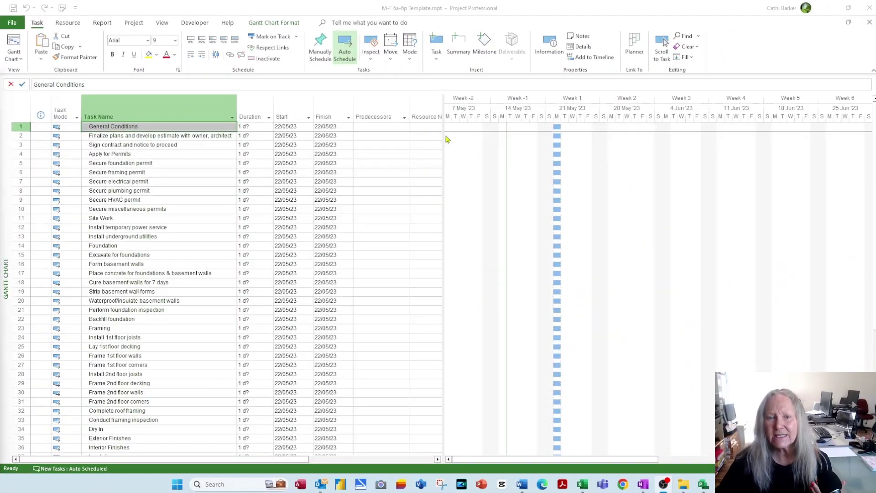
Indent the tasks in rows 2 and 3 as subtasks of General Conditions.
{"action": "left_click", "coordinate": [232, 156]}
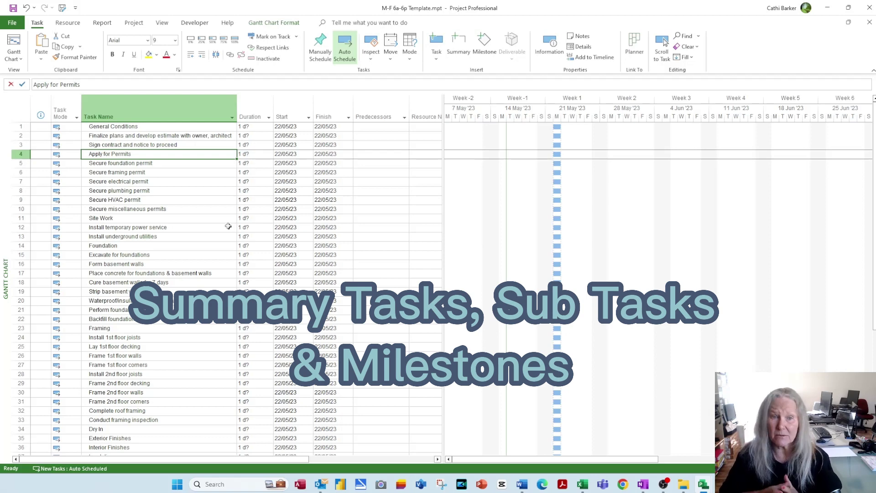
{"action": "left_click", "coordinate": [162, 136]}
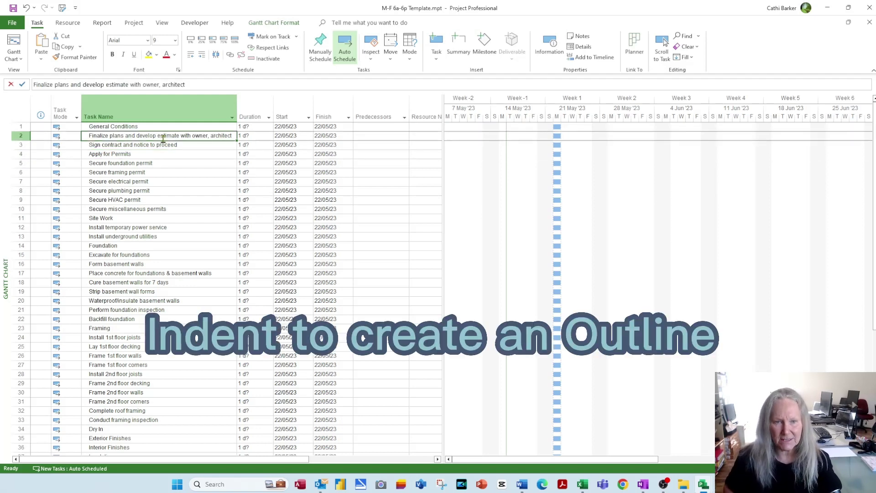
{"action": "key", "text": "shift+Down"}
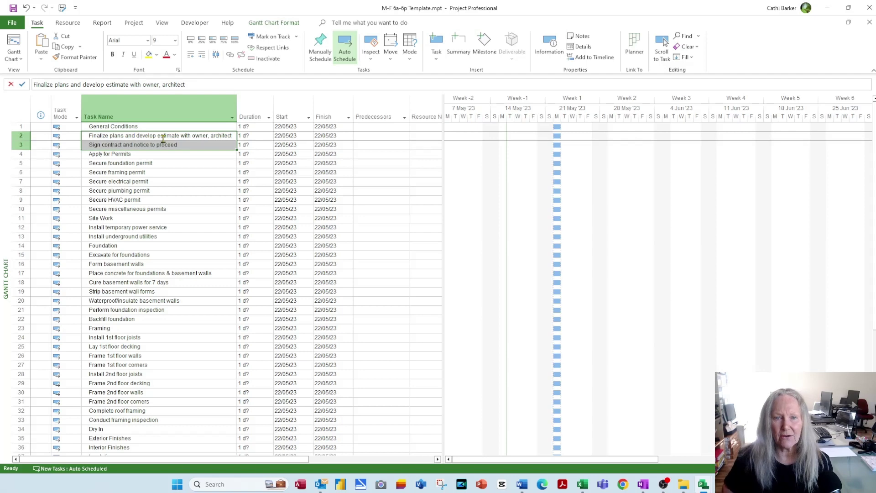
{"action": "left_click", "coordinate": [185, 173]}
{"action": "left_click_drag", "start_coordinate": [181, 136], "coordinate": [181, 145]}
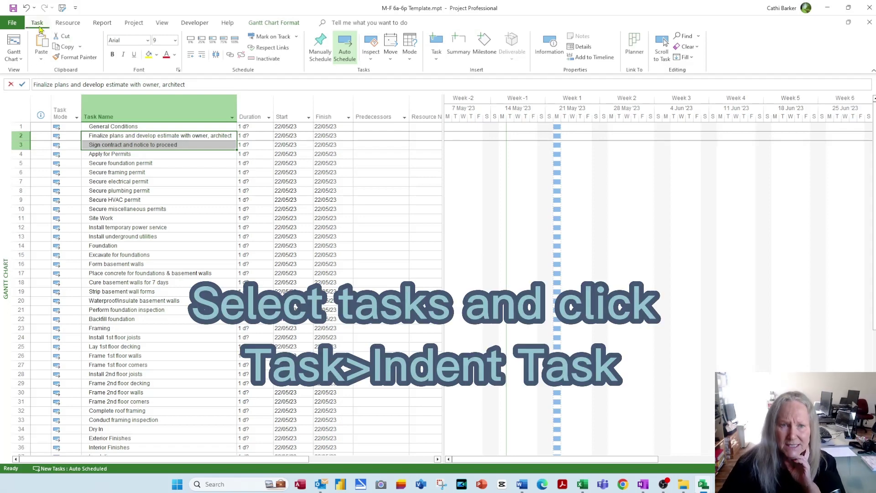
{"action": "left_click", "coordinate": [202, 55]}
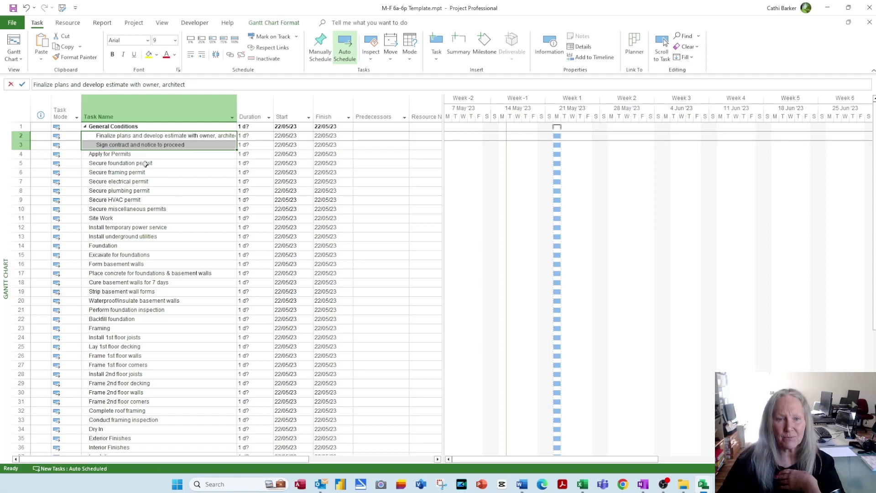
Indent the permit tasks in rows 5 to 10 under Apply for Permits, outdent them once, and indent them again.
{"action": "left_click_drag", "start_coordinate": [145, 163], "coordinate": [146, 208]}
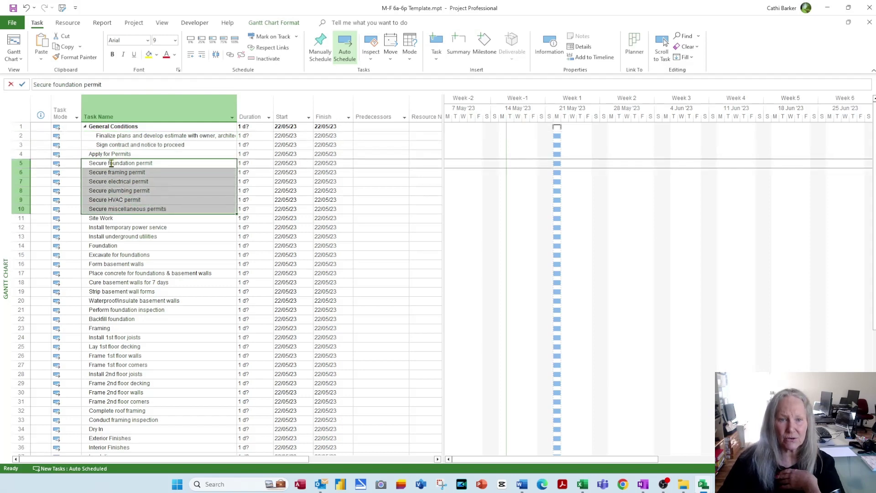
{"action": "left_click", "coordinate": [202, 55]}
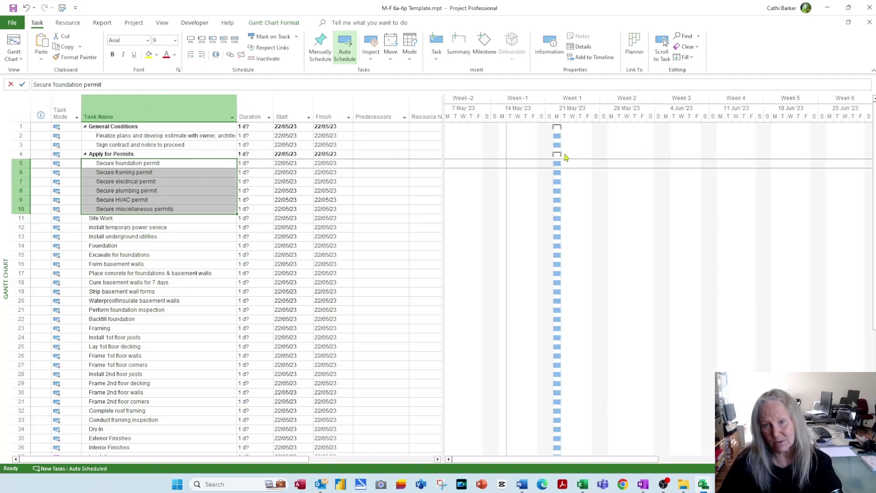
{"action": "left_click", "coordinate": [191, 59]}
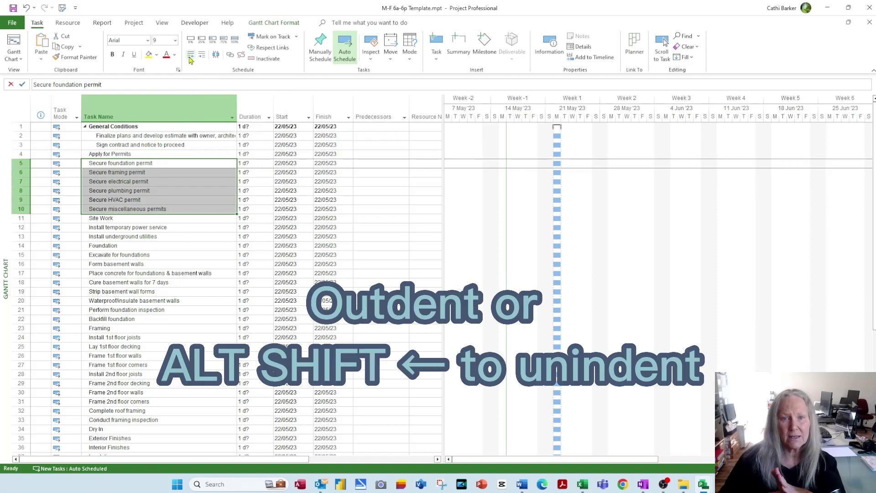
{"action": "left_click", "coordinate": [204, 58]}
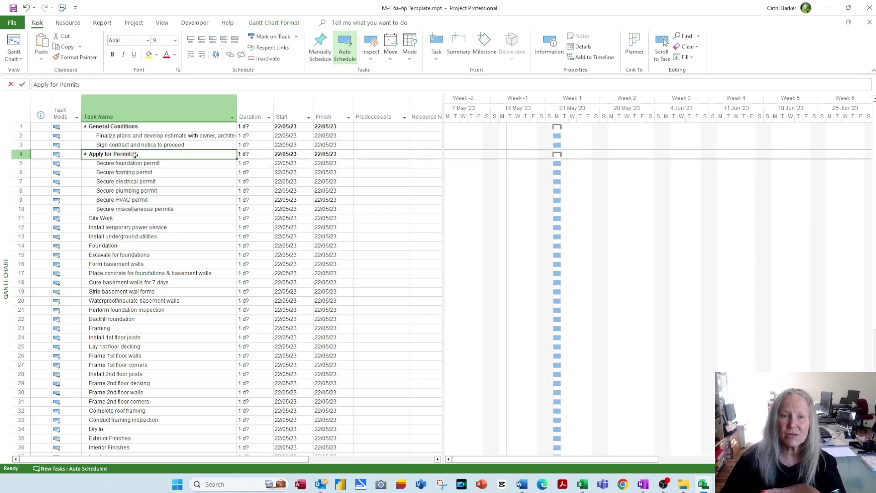
Indent the Apply for Permits summary task one level under General Conditions.
{"action": "left_click", "coordinate": [136, 155]}
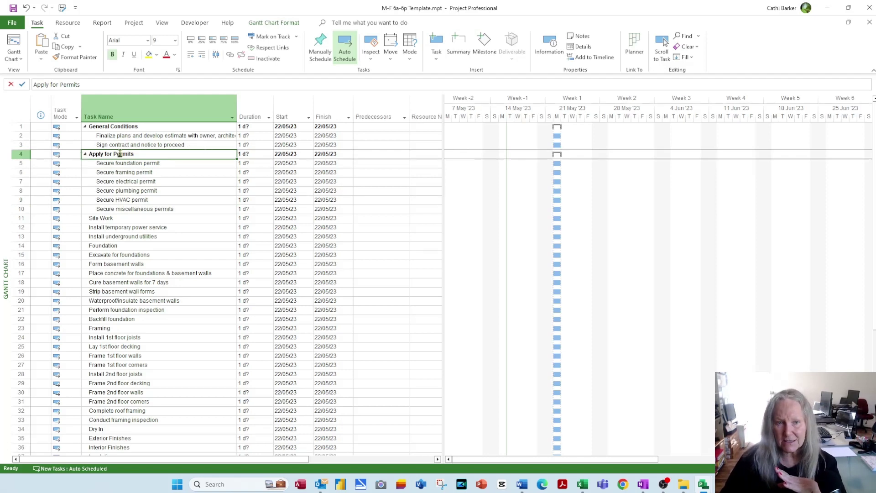
{"action": "left_click", "coordinate": [202, 57]}
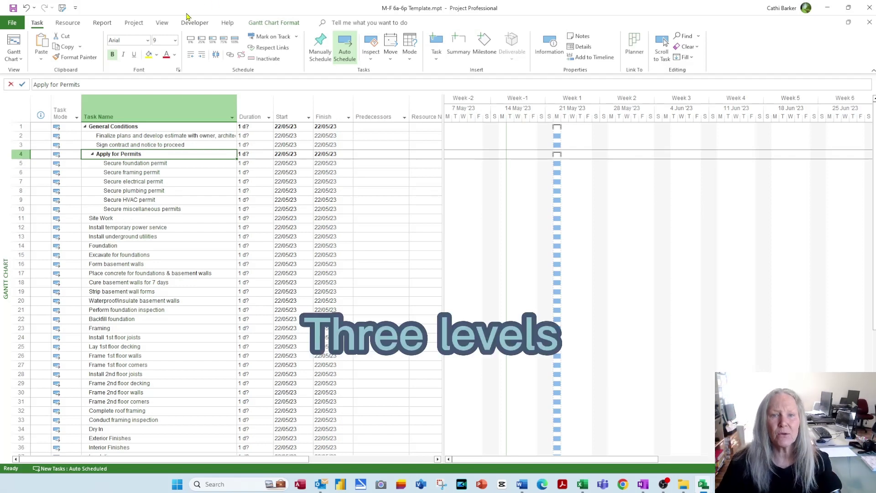
Show the task outline down to Level 1, to Level 2, and finally to Level 3.
{"action": "left_click", "coordinate": [163, 23]}
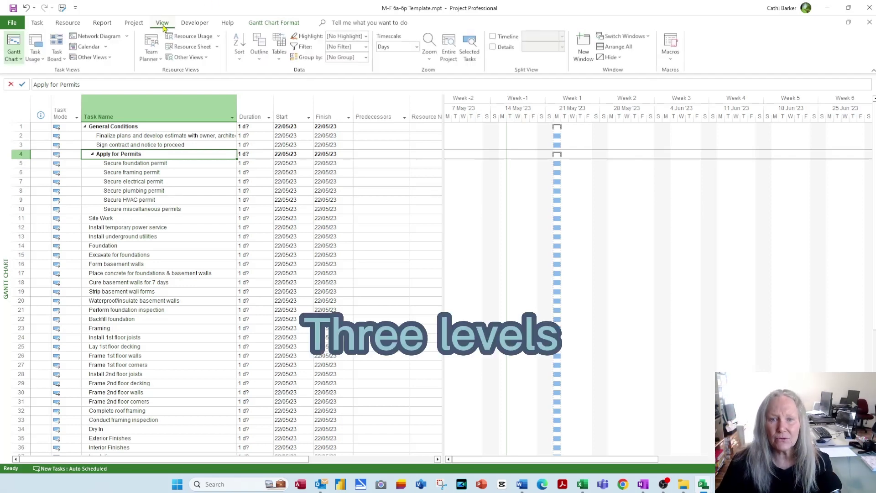
{"action": "left_click", "coordinate": [259, 53]}
{"action": "left_click", "coordinate": [277, 112]}
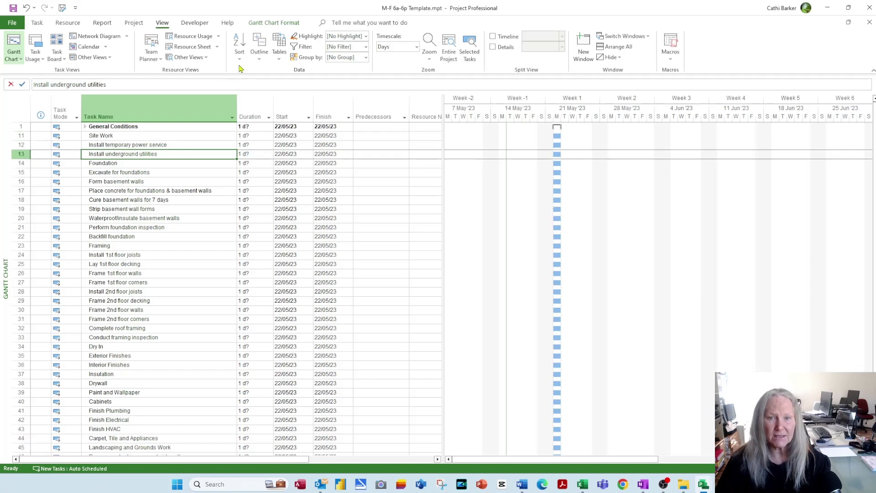
{"action": "left_click", "coordinate": [260, 55]}
{"action": "left_click", "coordinate": [275, 125]}
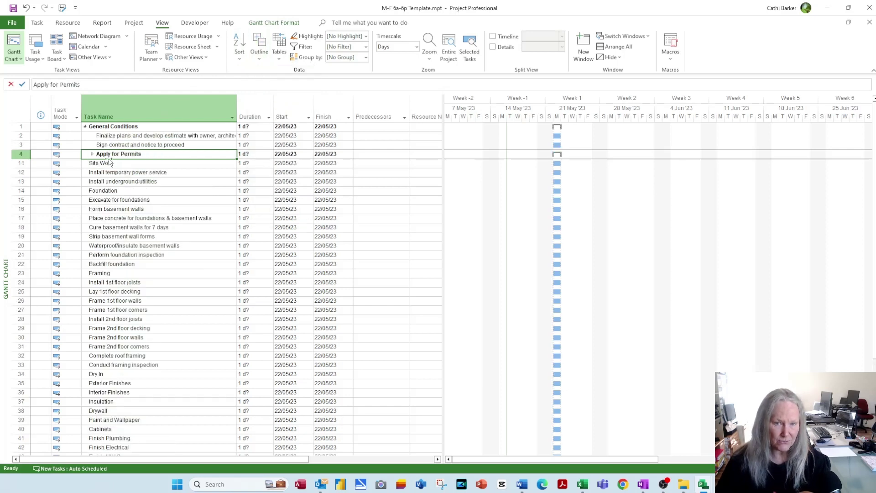
{"action": "left_click", "coordinate": [259, 54]}
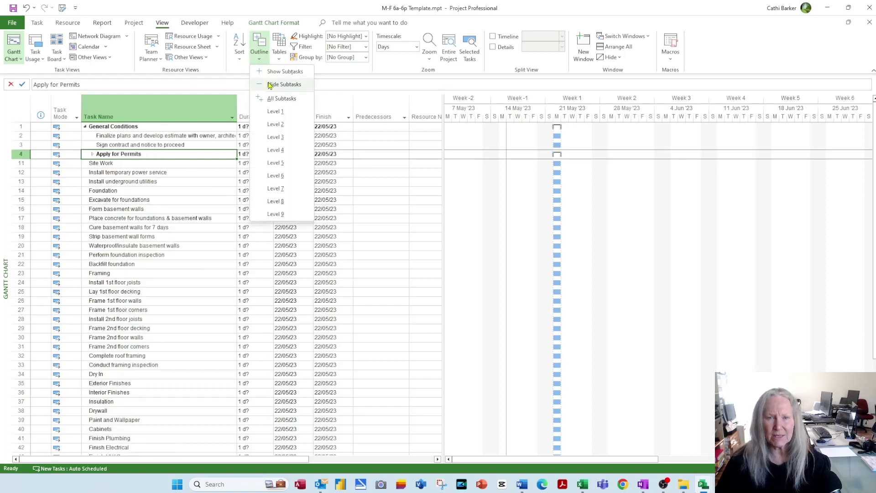
{"action": "left_click", "coordinate": [277, 137]}
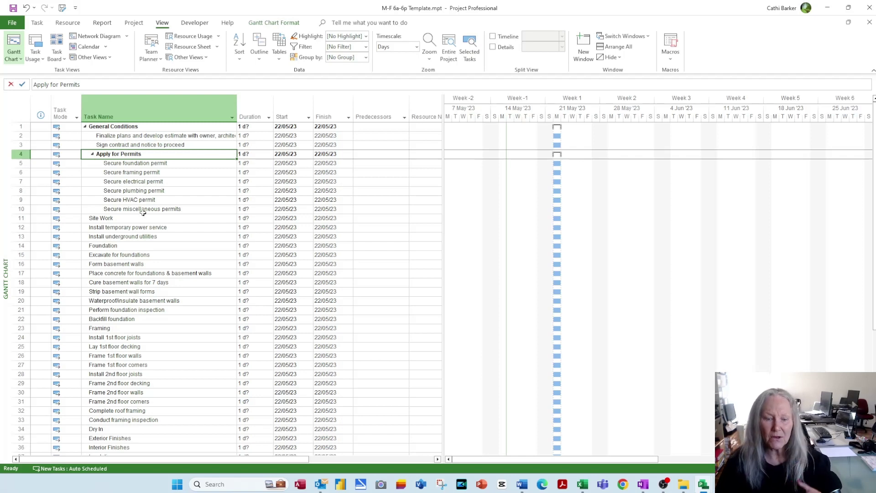
Indent the tasks in rows 12 and 13 under Site Work and those in rows 15 to 22 under Foundation.
{"action": "left_click_drag", "start_coordinate": [124, 227], "coordinate": [124, 236]}
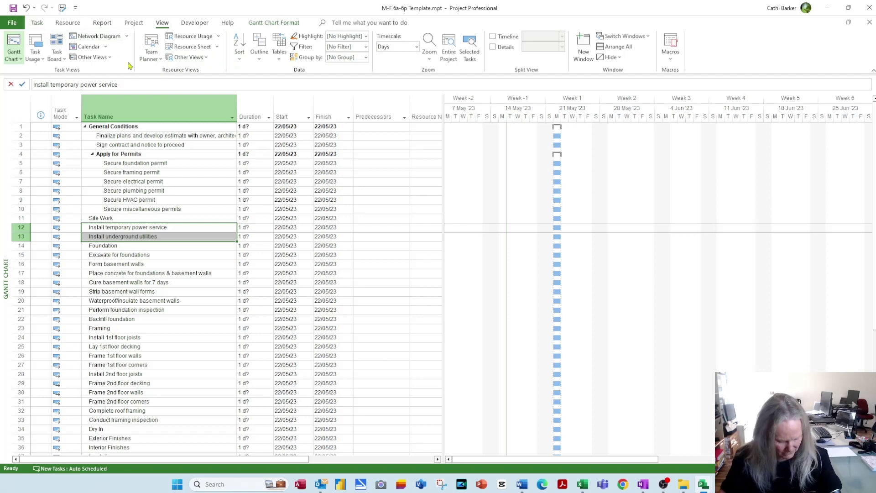
{"action": "key", "text": "alt+shift+Right"}
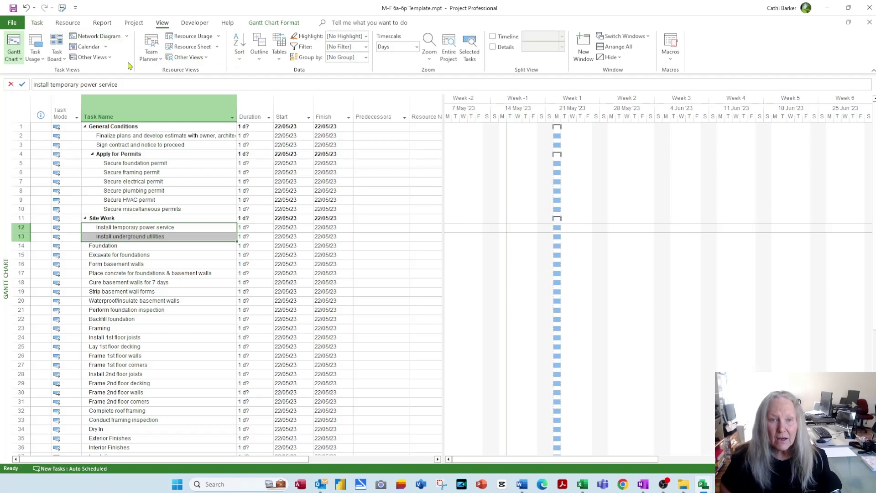
{"action": "key", "text": "Down"}
{"action": "key", "text": "Down"}
{"action": "key", "text": "Down"}
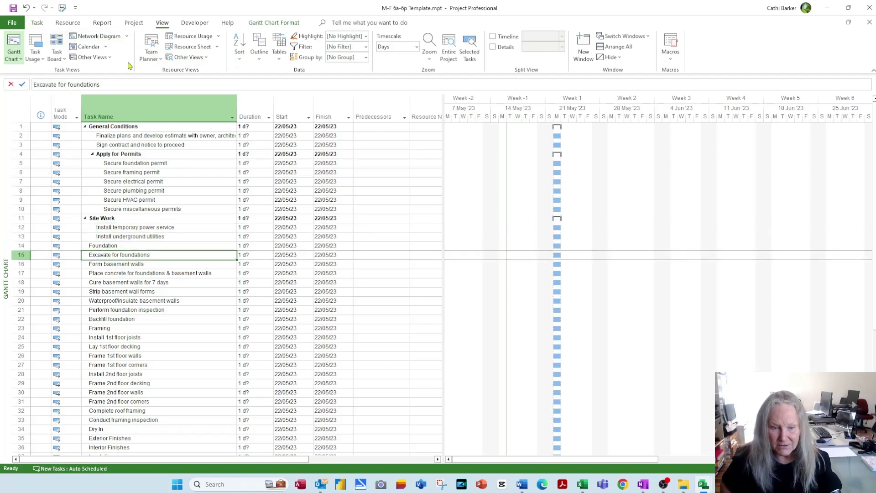
{"action": "key", "text": "shift+Down"}
{"action": "key", "text": "shift+Down"}
{"action": "key", "text": "shift+Down"}
{"action": "key", "text": "shift+Down"}
{"action": "key", "text": "shift+Down"}
{"action": "key", "text": "shift+Down"}
{"action": "key", "text": "shift+Down"}
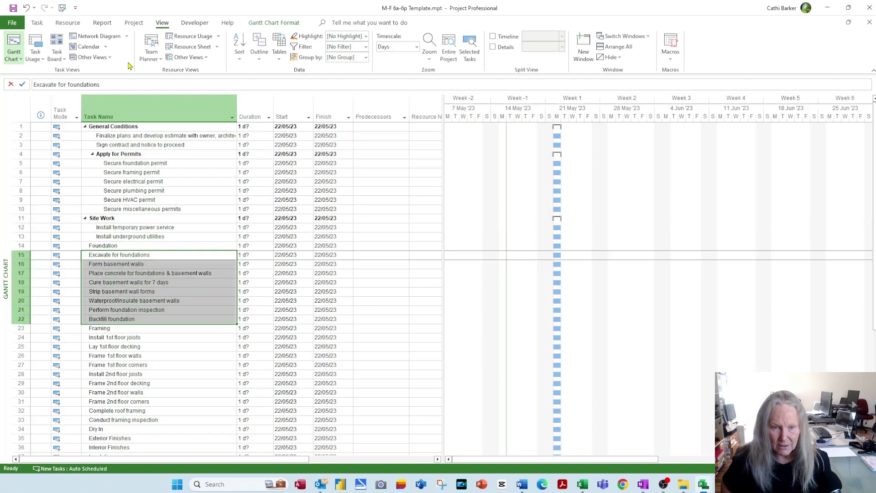
{"action": "key", "text": "alt+shift+Right"}
Indent the ten framing tasks in rows 24 to 33 one level under Framing.
{"action": "key", "text": "Down"}
{"action": "key", "text": "Down"}
{"action": "key", "text": "Down"}
{"action": "key", "text": "Down"}
{"action": "key", "text": "Down"}
{"action": "key", "text": "Down"}
{"action": "key", "text": "Down"}
{"action": "key", "text": "Down"}
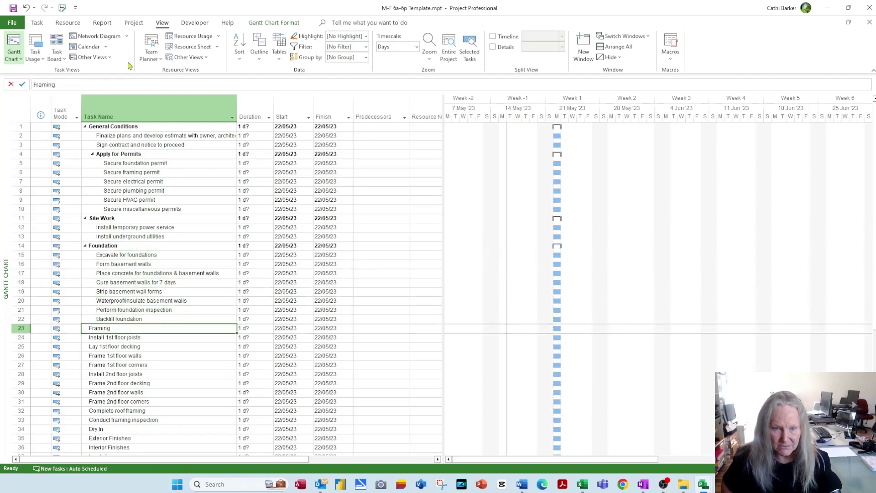
{"action": "key", "text": "Down"}
{"action": "key", "text": "shift+Down"}
{"action": "key", "text": "shift+Down"}
{"action": "key", "text": "shift+Down"}
{"action": "key", "text": "shift+Down"}
{"action": "key", "text": "shift+Down"}
{"action": "key", "text": "shift+Down"}
{"action": "key", "text": "shift+Down"}
{"action": "key", "text": "shift+Down"}
{"action": "key", "text": "shift+Down"}
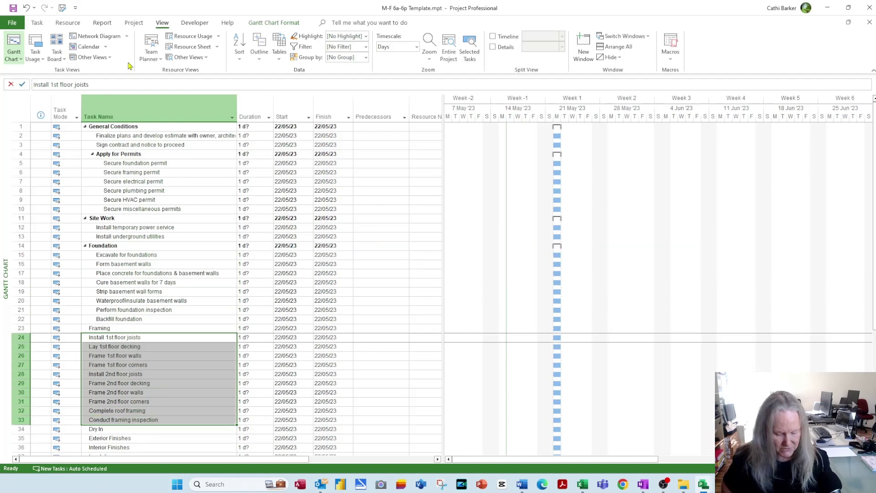
{"action": "key", "text": "alt+shift+Right"}
Insert a task named "Put tasks in here later" above Exterior Finishes and indent it under Dry In.
{"action": "key", "text": "Down"}
{"action": "key", "text": "Down"}
{"action": "key", "text": "Down"}
{"action": "key", "text": "Down"}
{"action": "key", "text": "Down"}
{"action": "key", "text": "Down"}
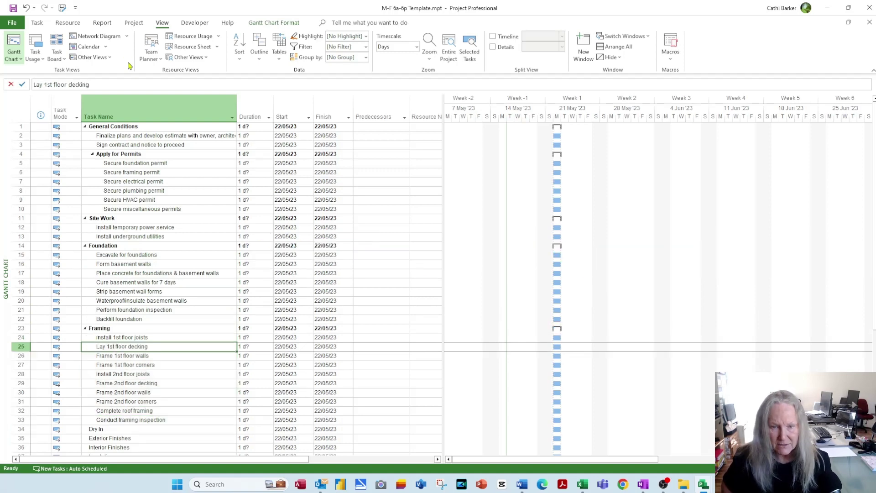
{"action": "key", "text": "Down"}
{"action": "key", "text": "Down"}
{"action": "key", "text": "Down"}
{"action": "key", "text": "Down"}
{"action": "key", "text": "Down"}
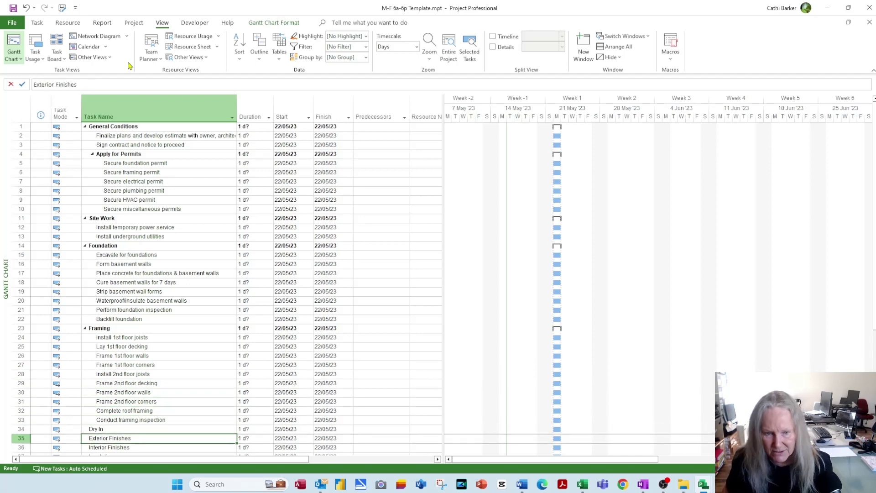
{"action": "key", "text": "Insert"}
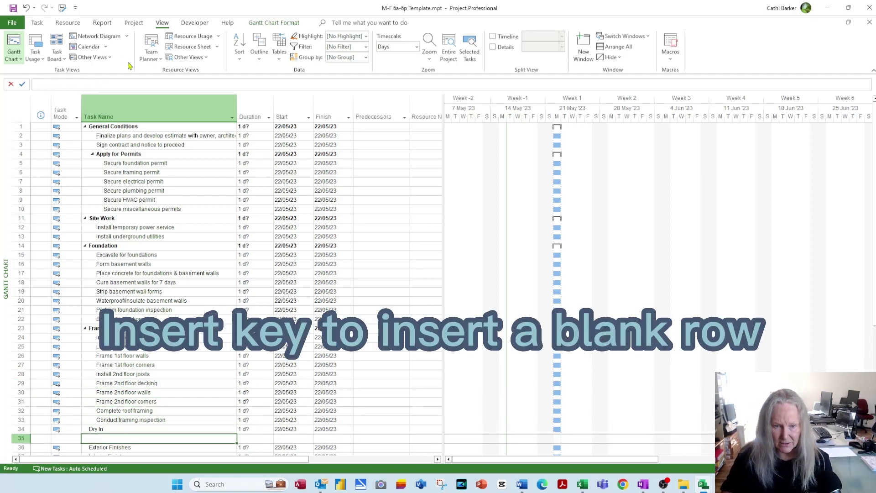
{"action": "type", "text": "Put taks"}
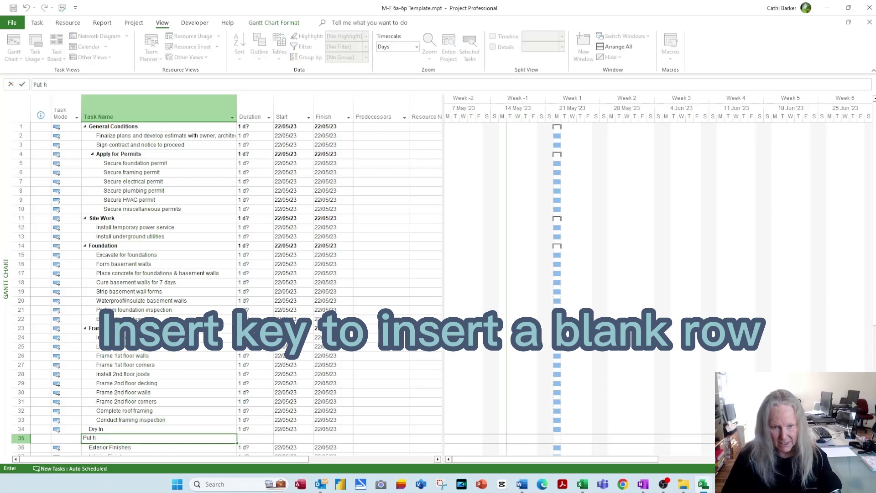
{"action": "type", "text": "ks "}
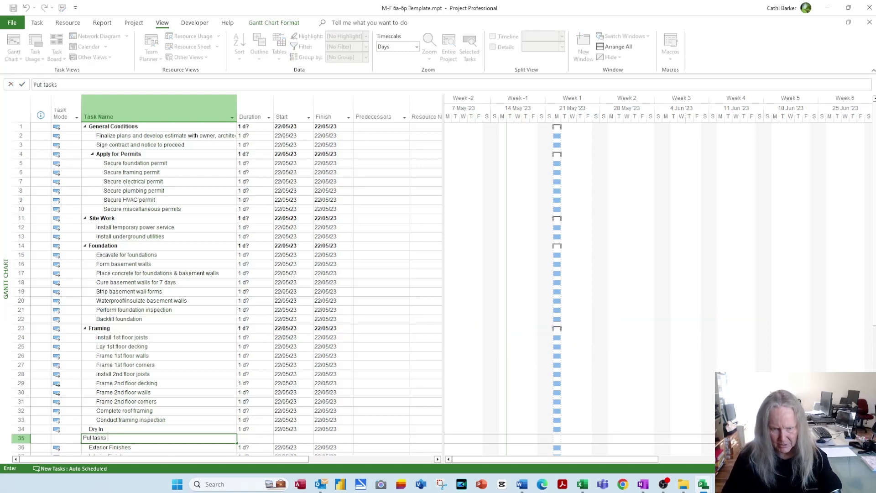
{"action": "type", "text": "in here later"}
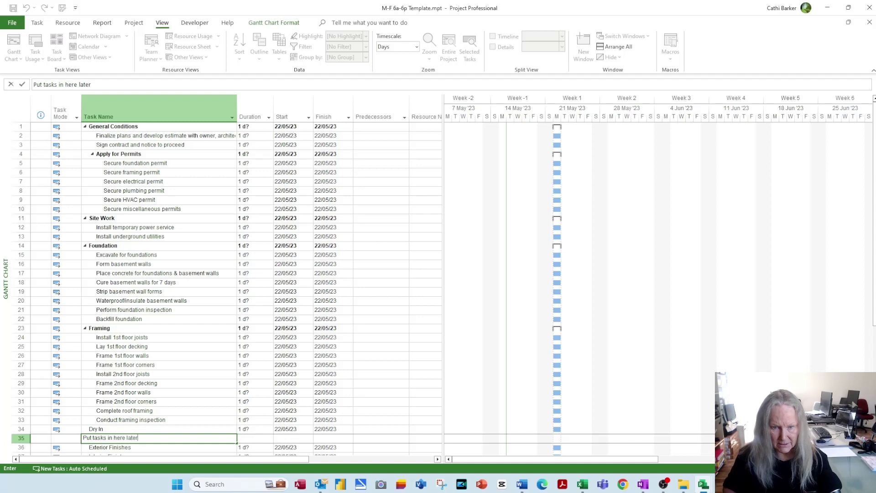
{"action": "key", "text": "Return"}
{"action": "key", "text": "Up"}
{"action": "key", "text": "alt+shift+Right"}
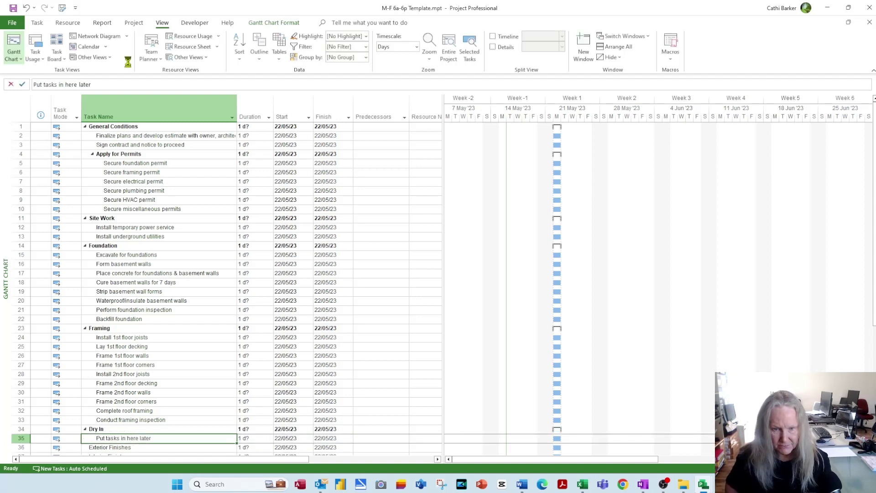
Copy the "Put tasks in here later" row, paste it above Interior Finishes, and indent the copy under Exterior Finishes.
{"action": "key", "text": "Down"}
{"action": "key", "text": "Down"}
{"action": "key", "text": "Up"}
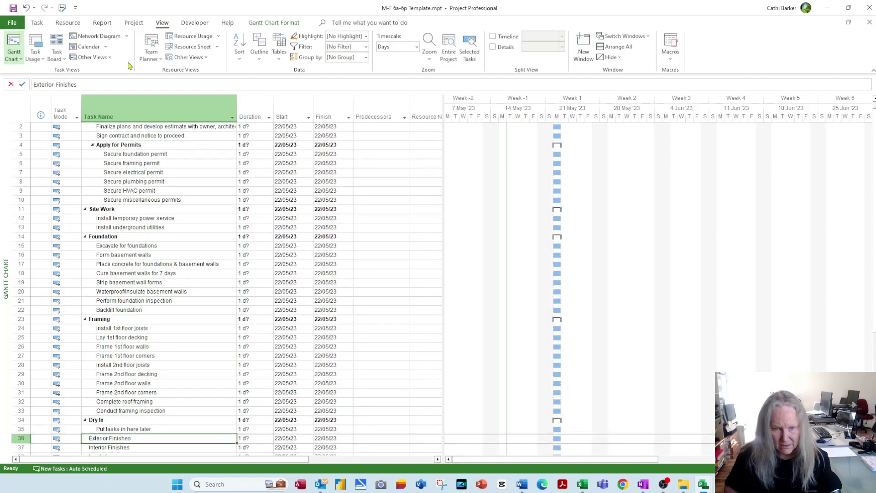
{"action": "key", "text": "Up"}
{"action": "key", "text": "shift+space"}
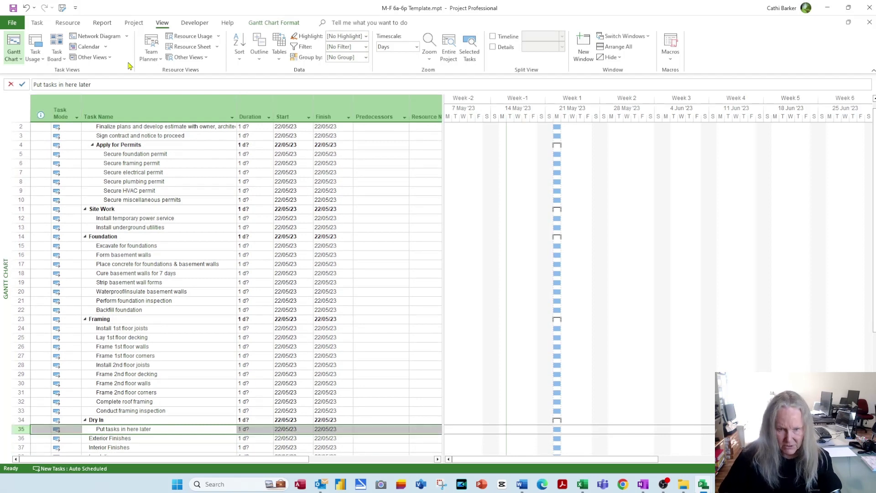
{"action": "key", "text": "Down"}
{"action": "key", "text": "Up"}
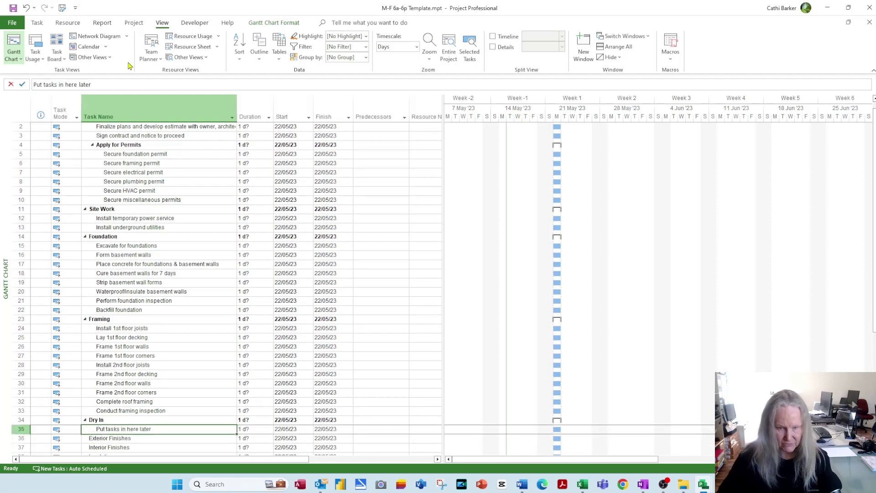
{"action": "key", "text": "shift+space"}
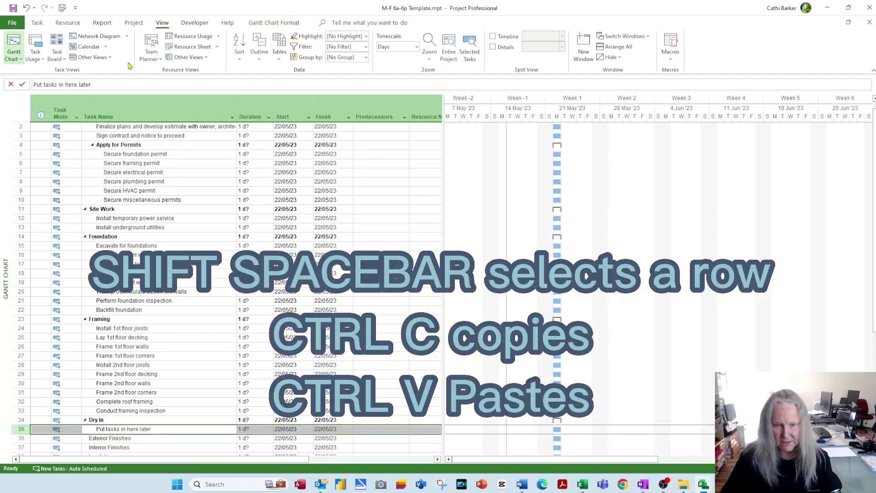
{"action": "key", "text": "ctrl+c"}
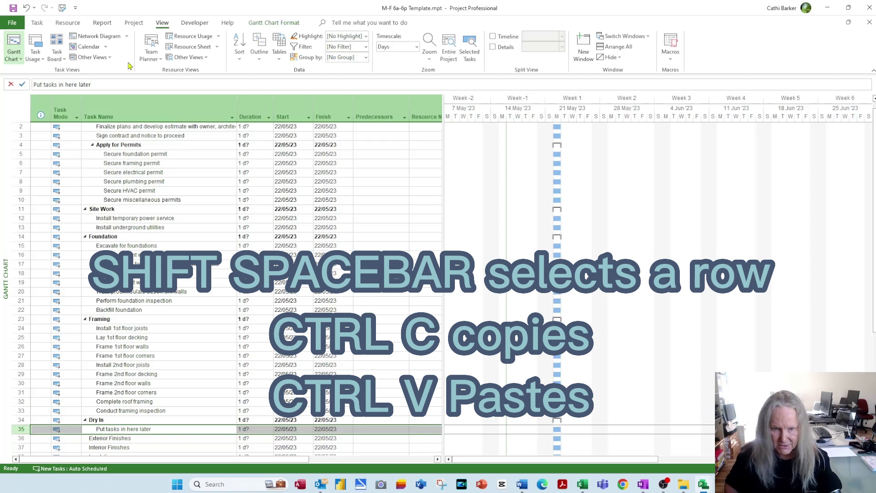
{"action": "key", "text": "Down"}
{"action": "key", "text": "Down"}
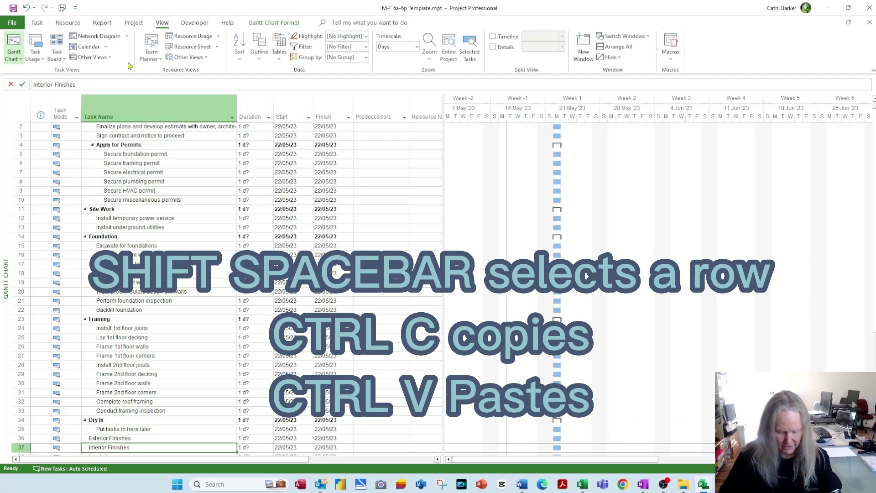
{"action": "key", "text": "ctrl+v"}
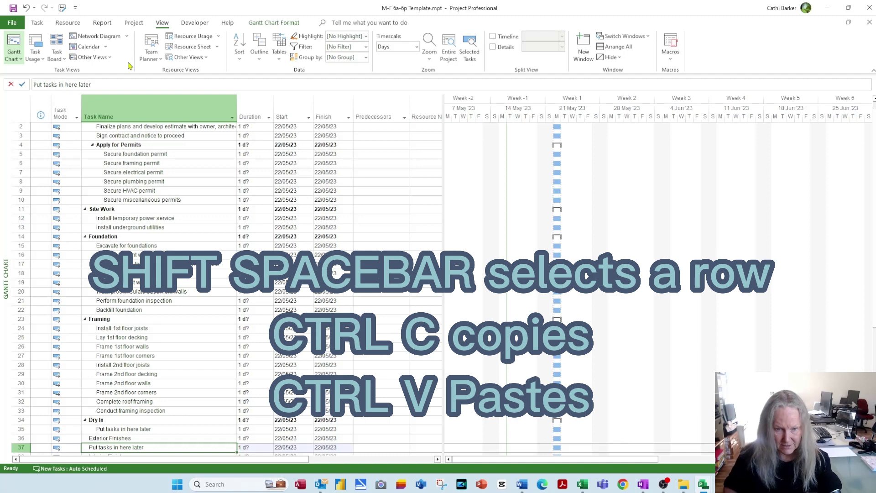
{"action": "key", "text": "alt+shift+Right"}
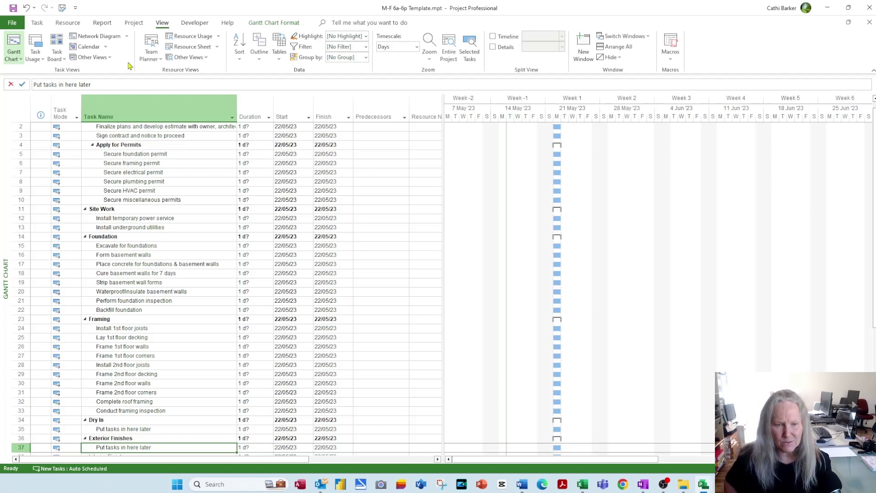
Indent the tasks in rows 39 to 46, Insulation through Carpet, Tile and Appliances, under Interior Finishes.
{"action": "key", "text": "Down"}
{"action": "key", "text": "Down"}
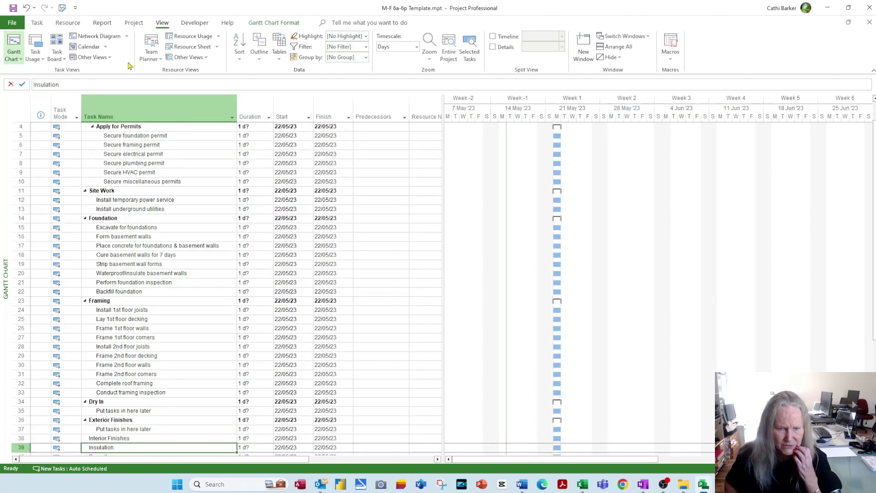
{"action": "key", "text": "shift+Down"}
{"action": "key", "text": "shift+Down"}
{"action": "key", "text": "shift+Down"}
{"action": "key", "text": "shift+Down"}
{"action": "key", "text": "shift+Down"}
{"action": "key", "text": "shift+Down"}
{"action": "key", "text": "shift+Down"}
{"action": "key", "text": "shift+Down"}
{"action": "key", "text": "shift+Down"}
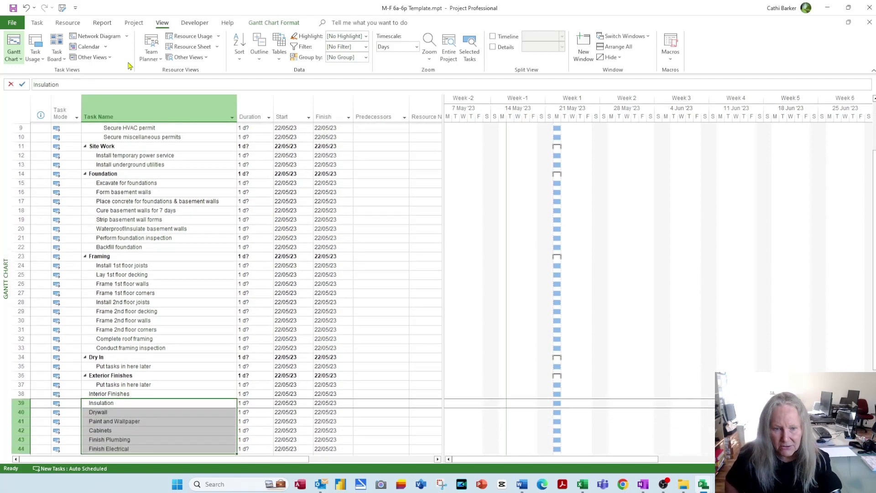
{"action": "key", "text": "shift+Down"}
{"action": "key", "text": "shift+Down"}
{"action": "key", "text": "shift+Down"}
{"action": "key", "text": "shift+Up"}
{"action": "key", "text": "shift+Up"}
{"action": "key", "text": "shift+Up"}
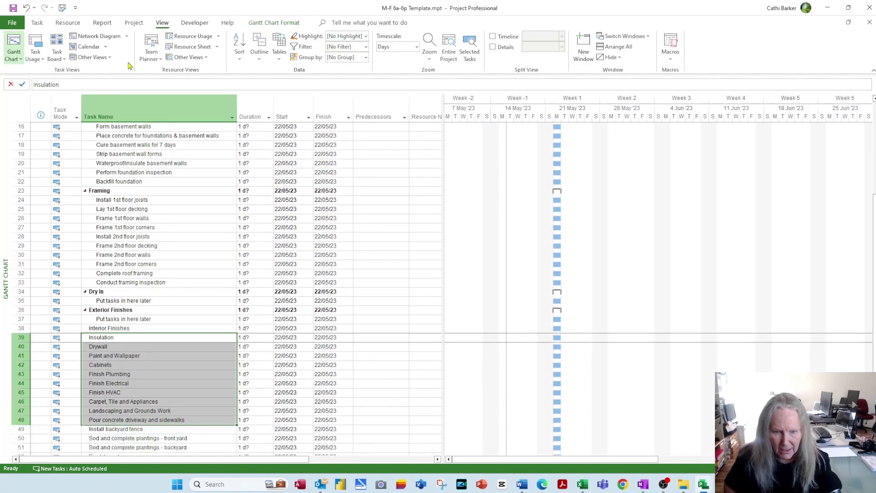
{"action": "key", "text": "shift+Up"}
{"action": "key", "text": "shift+Up"}
{"action": "key", "text": "shift+Up"}
{"action": "key", "text": "shift+Down"}
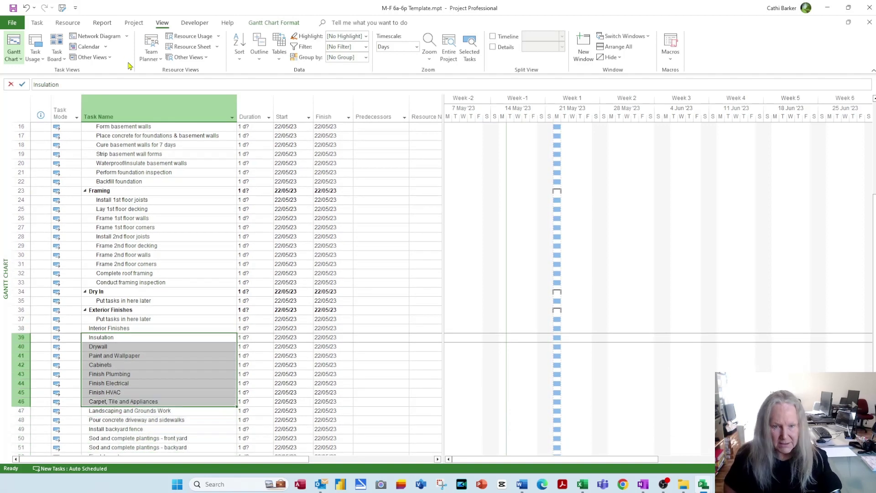
{"action": "key", "text": "alt+shift+Right"}
Indent the driveway, fence and planting tasks in rows 48 to 51 under Landscaping and Grounds Work.
{"action": "key", "text": "Down"}
{"action": "key", "text": "Down"}
{"action": "key", "text": "Down"}
{"action": "key", "text": "Down"}
{"action": "key", "text": "Down"}
{"action": "key", "text": "Down"}
{"action": "key", "text": "Down"}
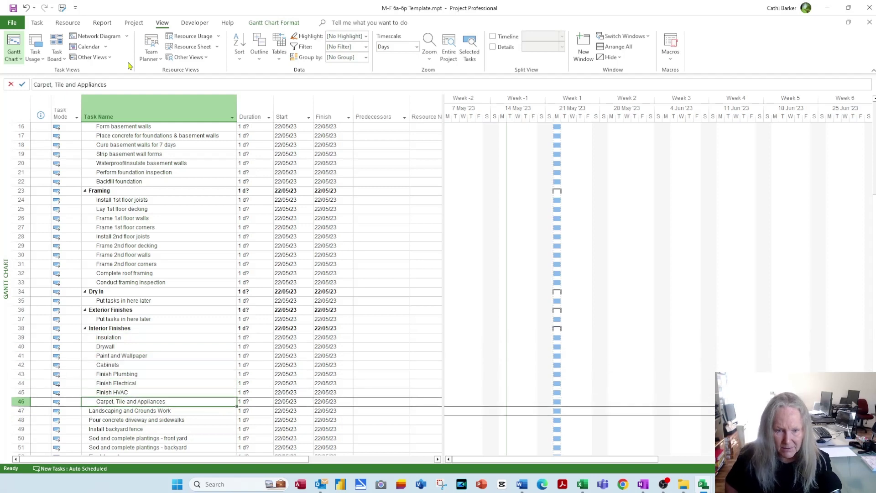
{"action": "key", "text": "Down"}
{"action": "key", "text": "Down"}
{"action": "key", "text": "shift+Down"}
{"action": "key", "text": "shift+Down"}
{"action": "key", "text": "shift+Down"}
{"action": "key", "text": "alt+shift+Right"}
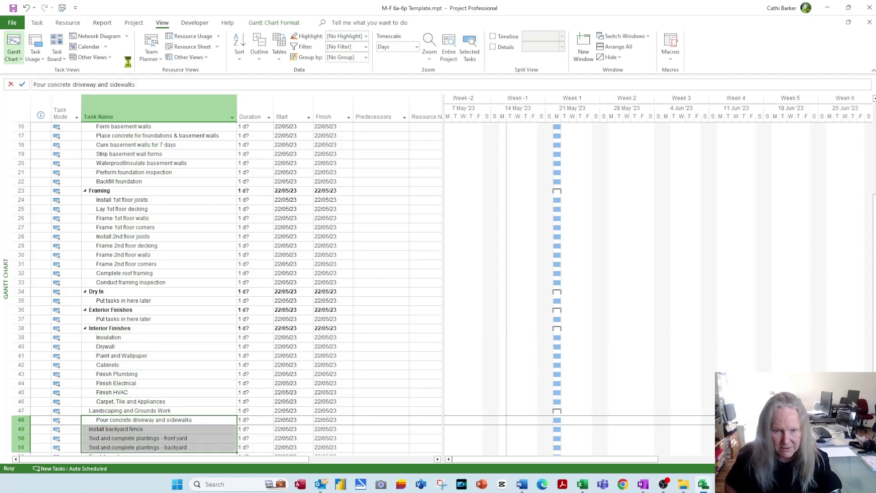
Indent the inspection, cleanup, walk-through and punch list tasks in rows 53 to 56 under Final Acceptance.
{"action": "key", "text": "Down"}
{"action": "key", "text": "Down"}
{"action": "key", "text": "Down"}
{"action": "key", "text": "Down"}
{"action": "key", "text": "Down"}
{"action": "key", "text": "Down"}
{"action": "key", "text": "Up"}
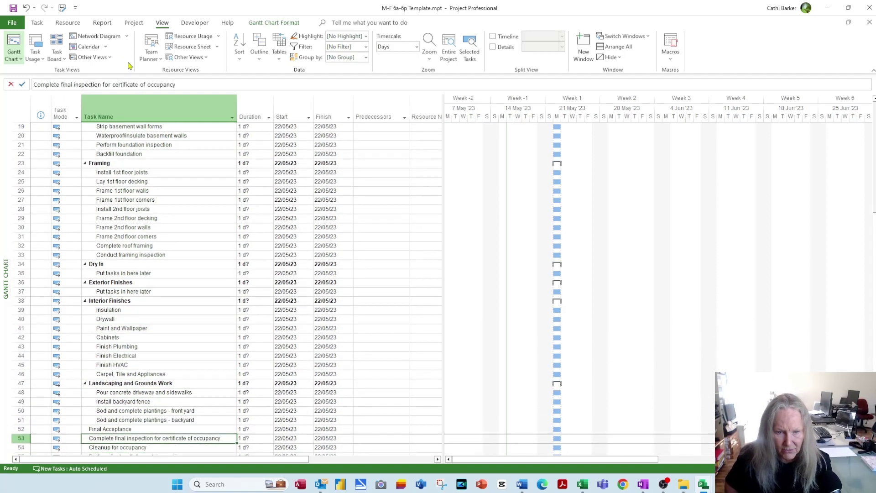
{"action": "key", "text": "shift+Down"}
{"action": "key", "text": "shift+Down"}
{"action": "key", "text": "shift+Down"}
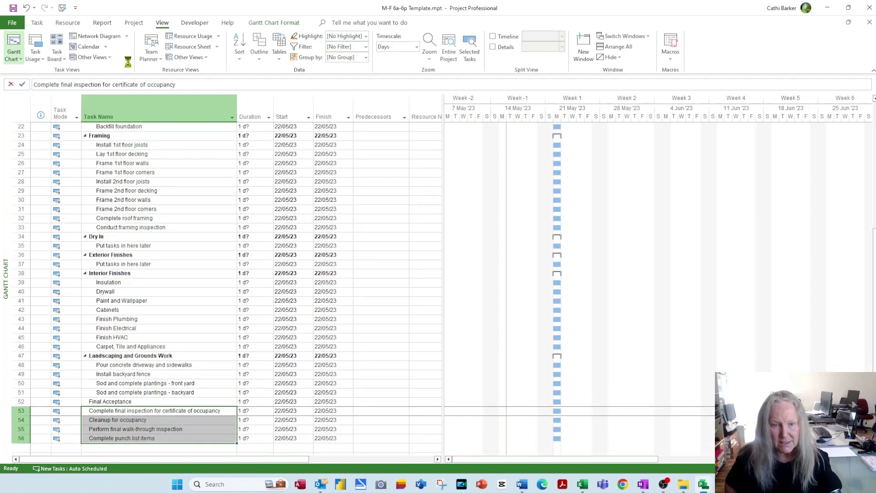
{"action": "key", "text": "alt+shift+Right"}
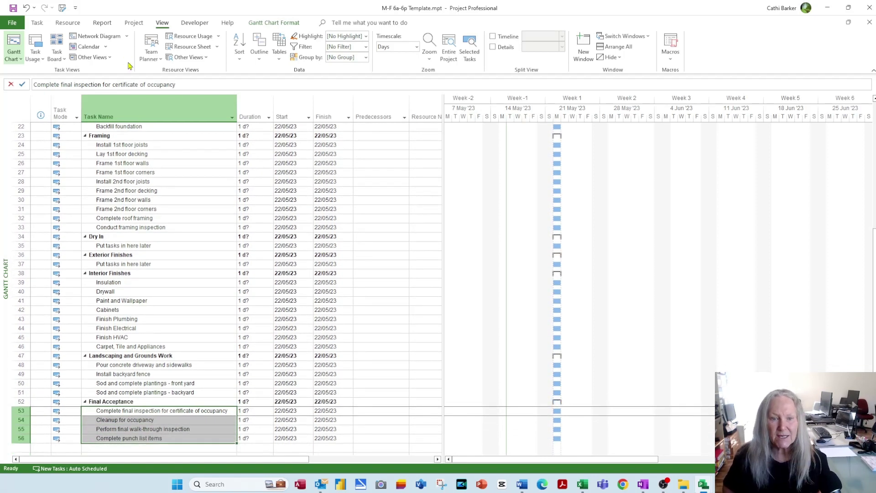
Review the task outline from the Final Acceptance subtasks back up to General Conditions in row 1.
{"action": "key", "text": "Up"}
{"action": "key", "text": "Up"}
{"action": "key", "text": "Up"}
{"action": "key", "text": "Up"}
{"action": "key", "text": "Up"}
{"action": "key", "text": "Up"}
{"action": "key", "text": "Up"}
{"action": "key", "text": "Up"}
{"action": "key", "text": "Up"}
{"action": "key", "text": "Up"}
{"action": "key", "text": "Up"}
{"action": "key", "text": "Up"}
{"action": "key", "text": "Up"}
{"action": "key", "text": "Up"}
{"action": "key", "text": "Up"}
{"action": "key", "text": "Up"}
{"action": "key", "text": "Up"}
{"action": "key", "text": "Up"}
{"action": "key", "text": "Up"}
{"action": "key", "text": "Up"}
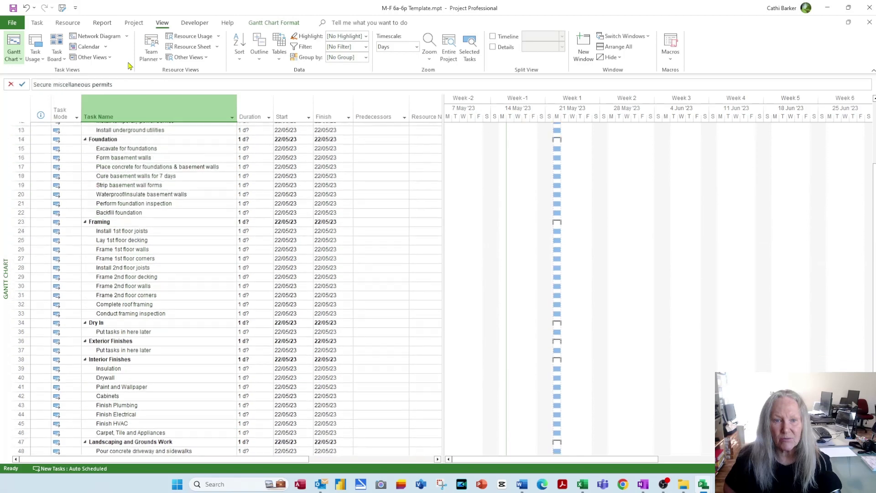
{"action": "key", "text": "Up"}
{"action": "key", "text": "Up"}
{"action": "key", "text": "Up"}
{"action": "key", "text": "Up"}
{"action": "key", "text": "Up"}
{"action": "key", "text": "Up"}
{"action": "key", "text": "Up"}
{"action": "key", "text": "Up"}
{"action": "key", "text": "Up"}
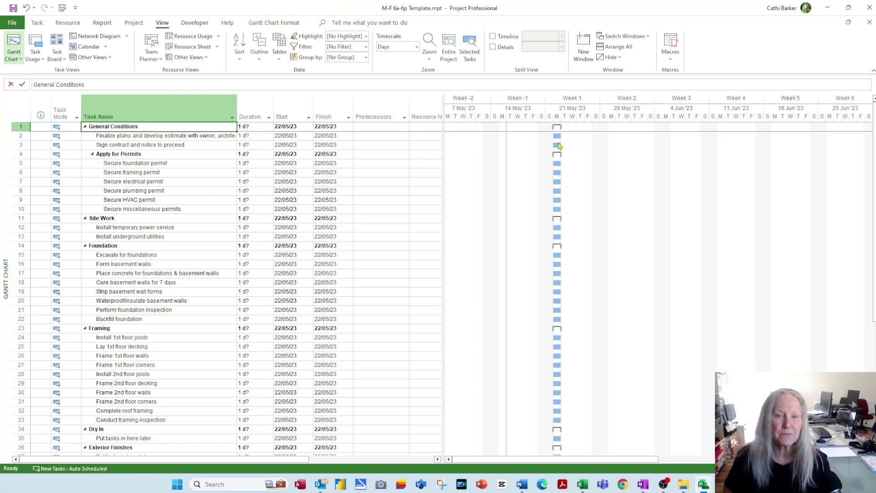
Set the duration of the Secure foundation permit task in row 5 to 0 days to make it a milestone.
{"action": "key", "text": "Down"}
{"action": "key", "text": "Down"}
{"action": "key", "text": "Down"}
{"action": "key", "text": "Down"}
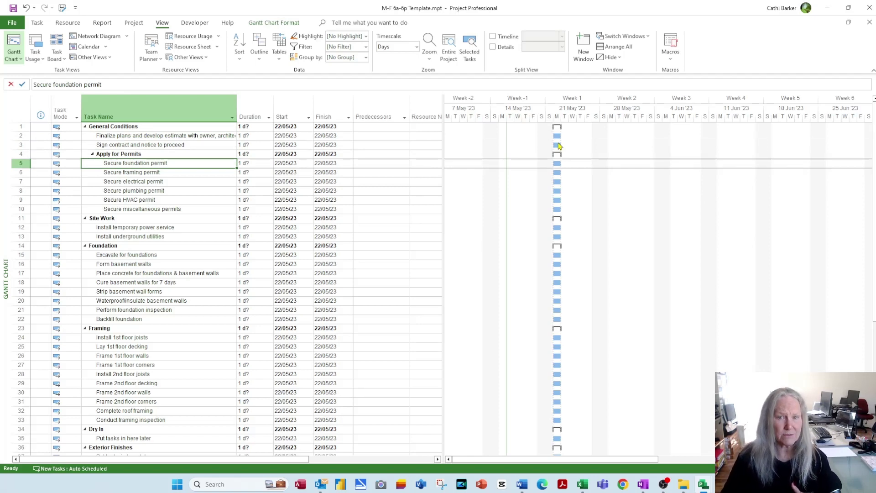
{"action": "key", "text": "Right"}
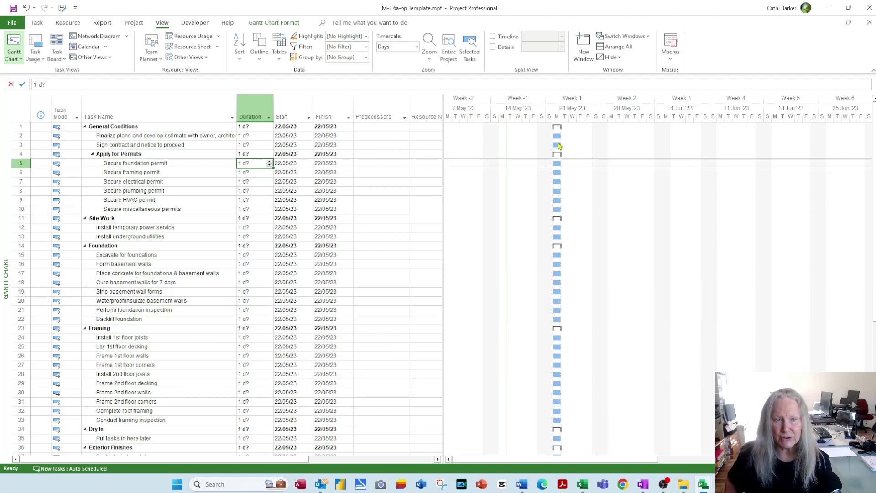
{"action": "type", "text": "0"}
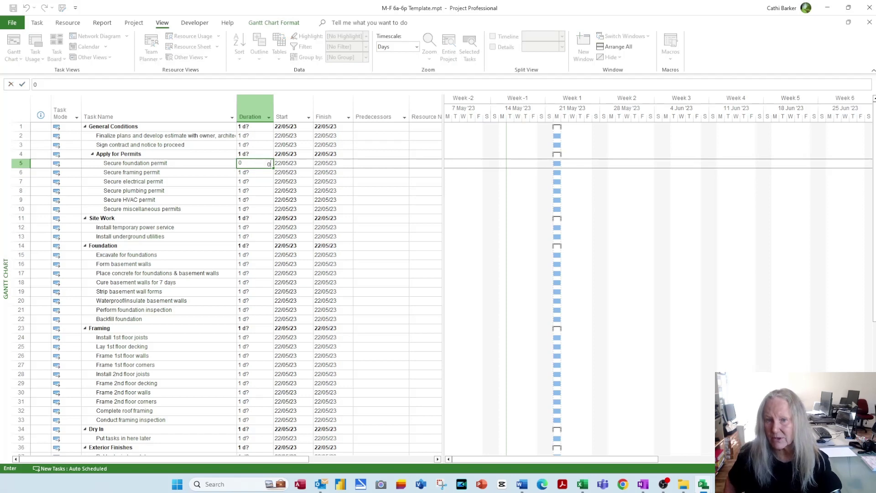
{"action": "key", "text": "Return"}
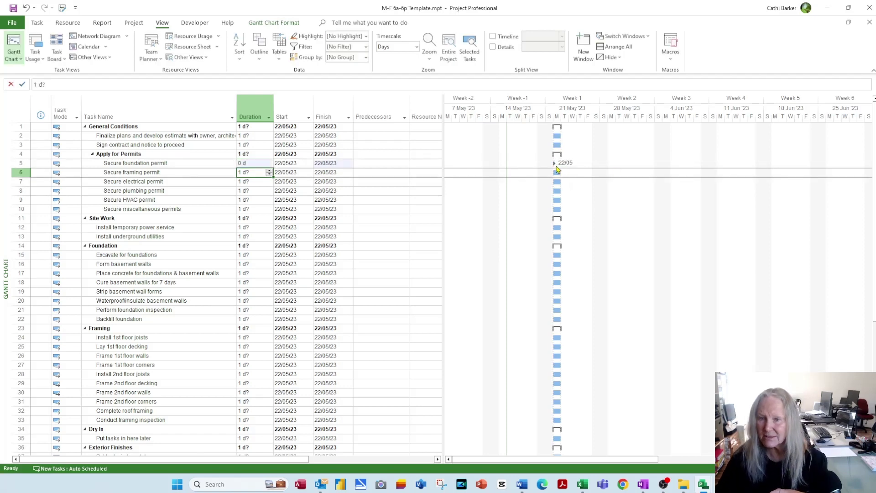
{"action": "scroll", "coordinate": [545, 132], "scroll_direction": "up", "scroll_amount": 1}
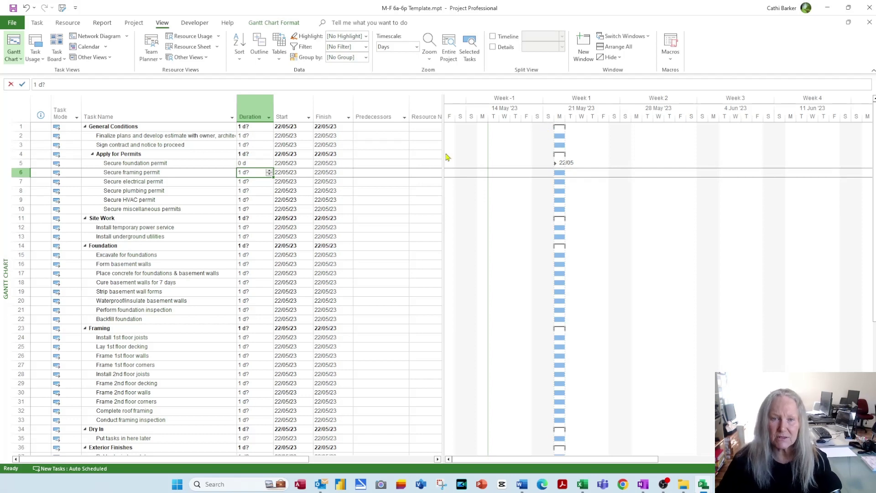
Fill the 0-day duration from Secure foundation permit down to the other permit tasks in rows 6 to 10.
{"action": "left_click", "coordinate": [244, 164]}
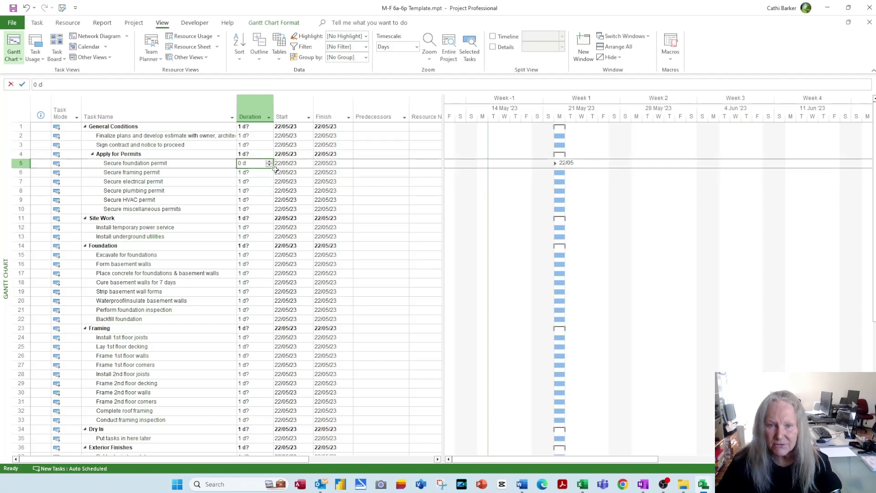
{"action": "left_click_drag", "start_coordinate": [274, 168], "coordinate": [267, 211]}
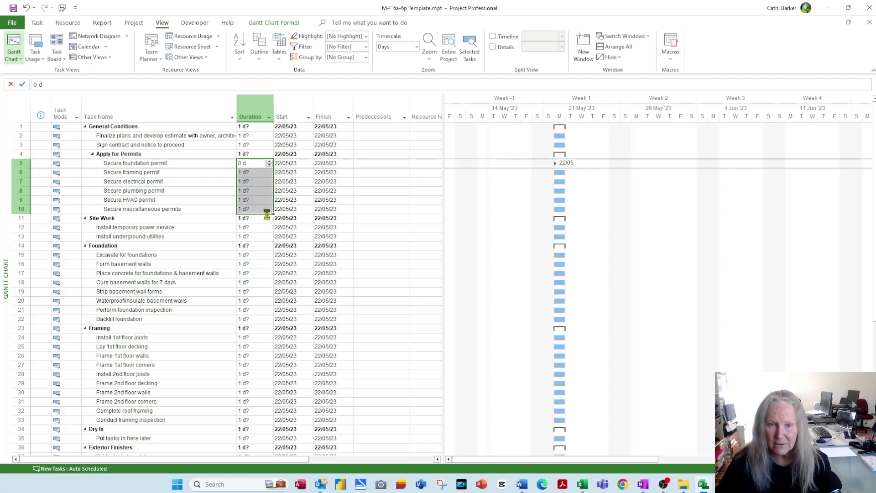
Show outline numbers in front of the task names and check the numbering down the task list.
{"action": "key", "text": "Up"}
{"action": "key", "text": "Up"}
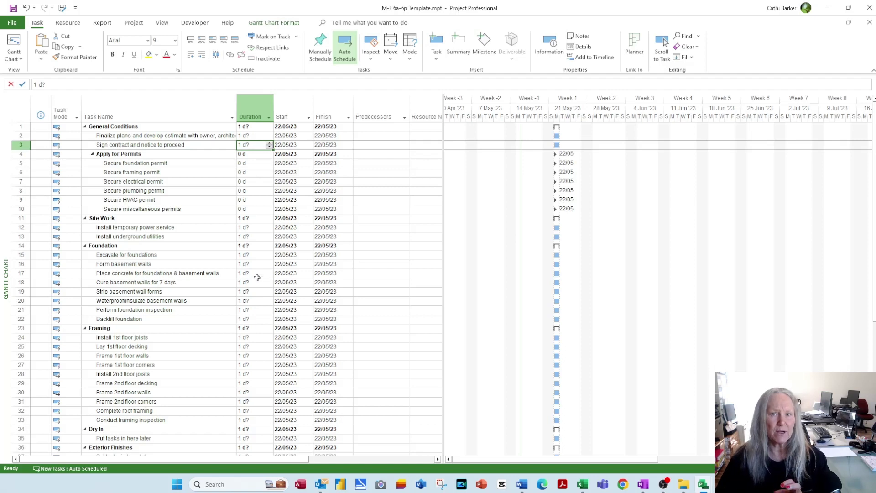
{"action": "left_click", "coordinate": [284, 21]}
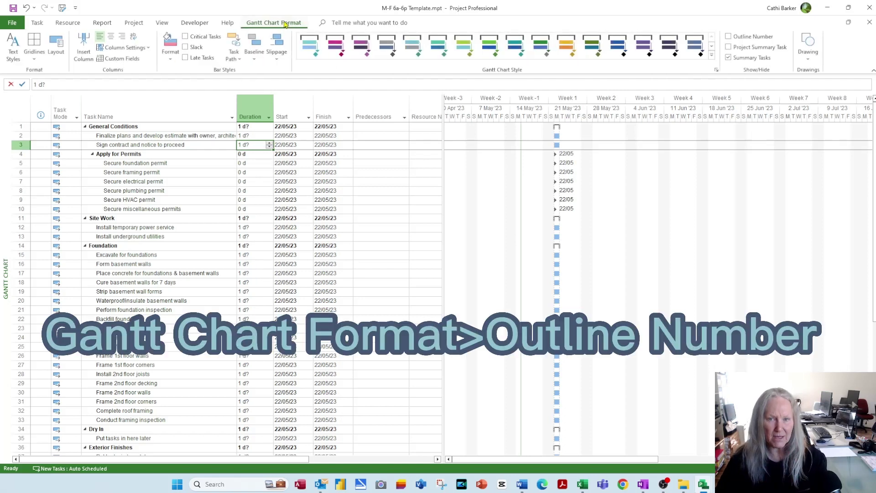
{"action": "left_click", "coordinate": [741, 38]}
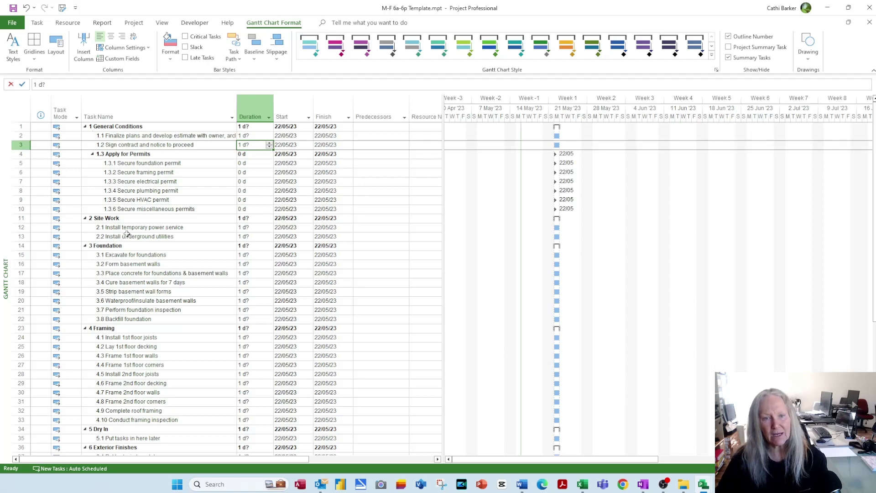
{"action": "scroll", "coordinate": [130, 304], "scroll_direction": "down", "scroll_amount": 11}
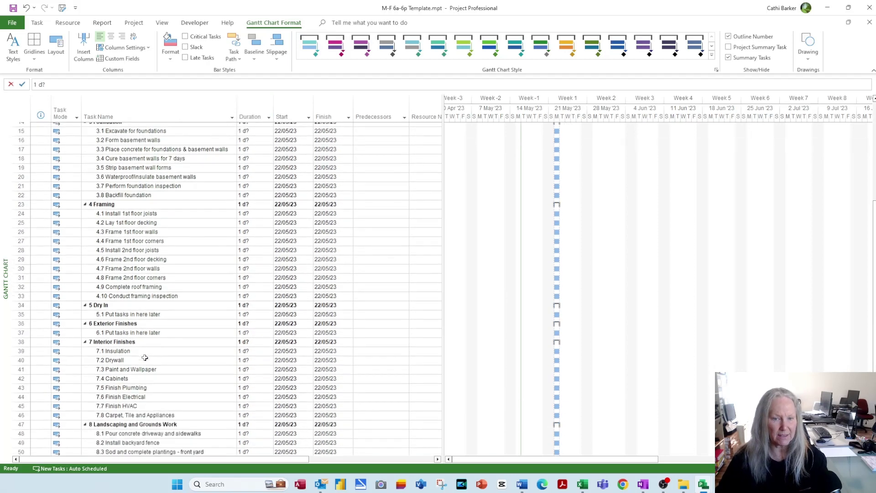
{"action": "scroll", "coordinate": [148, 358], "scroll_direction": "up", "scroll_amount": 11}
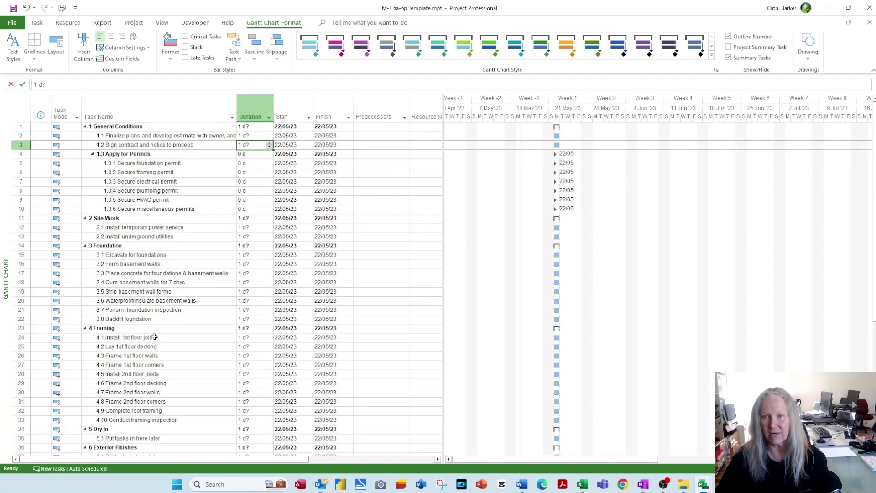
Hide the outline numbers and insert a WBS column before Task Name, fitted to the width of its contents.
{"action": "left_click", "coordinate": [750, 37]}
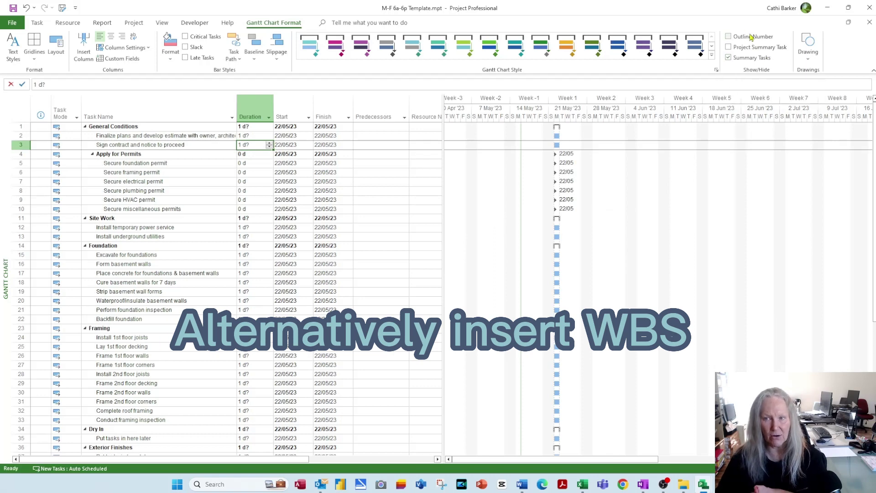
{"action": "right_click", "coordinate": [105, 115]}
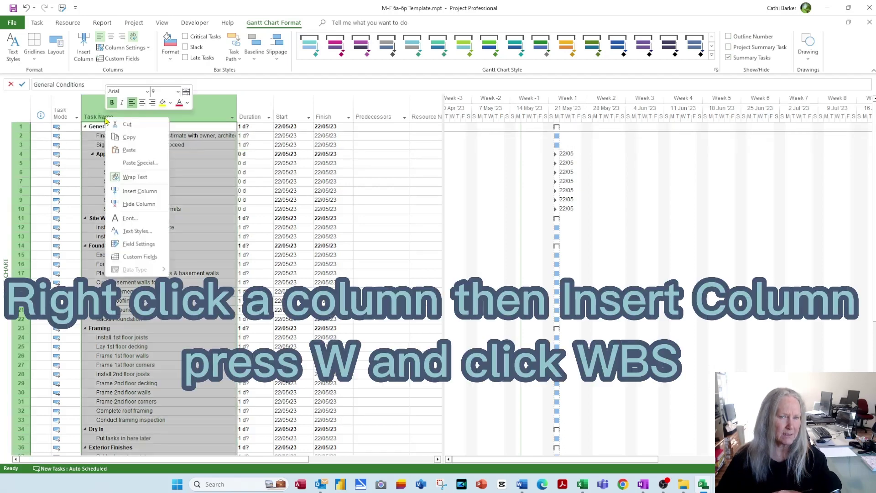
{"action": "left_click", "coordinate": [133, 192]}
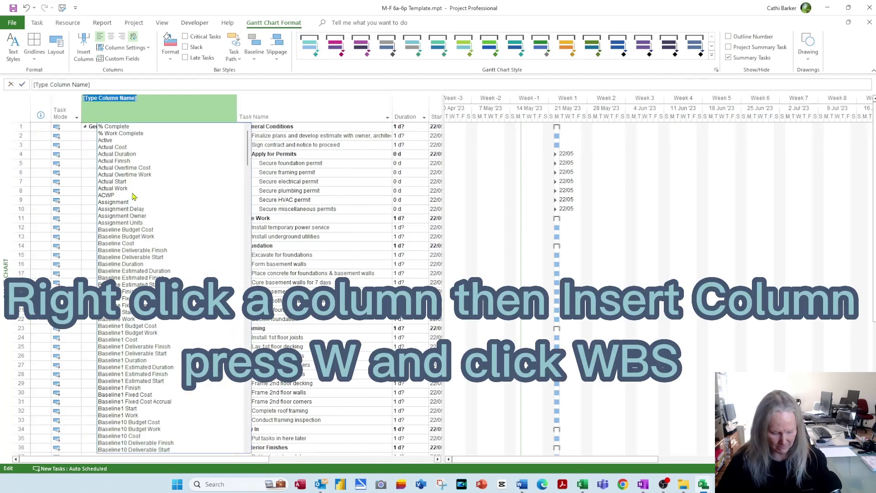
{"action": "type", "text": "warning"}
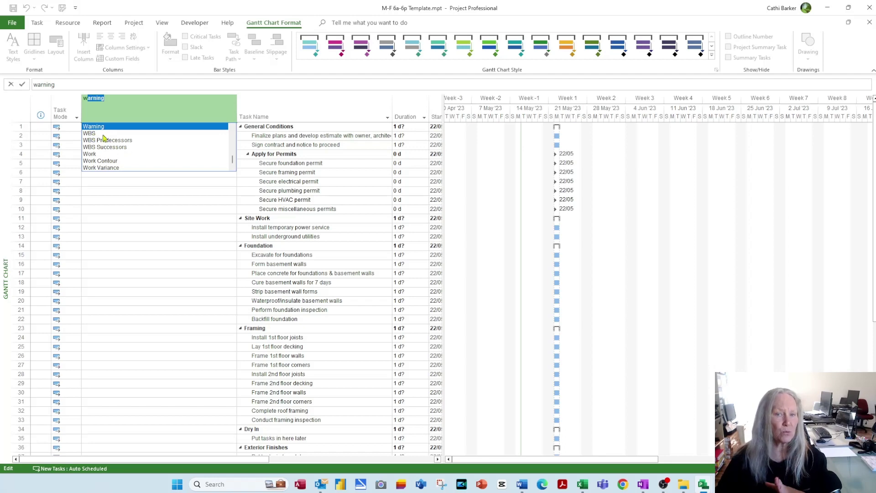
{"action": "left_click", "coordinate": [103, 134]}
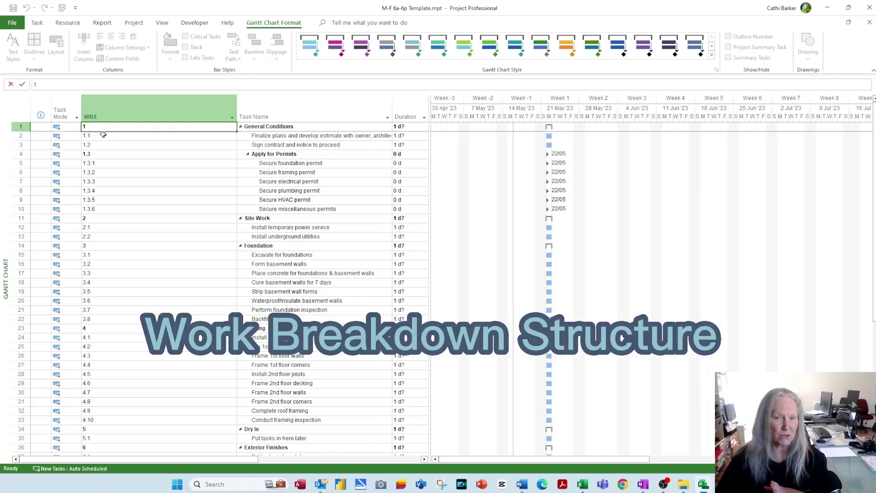
{"action": "double_click", "coordinate": [236, 110]}
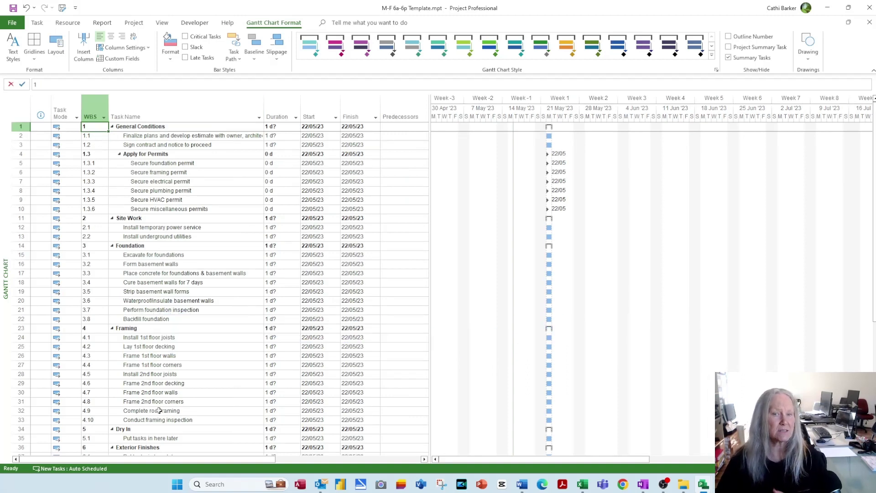
{"action": "scroll", "coordinate": [159, 410], "scroll_direction": "down", "scroll_amount": 2}
{"action": "scroll", "coordinate": [153, 401], "scroll_direction": "up", "scroll_amount": 2}
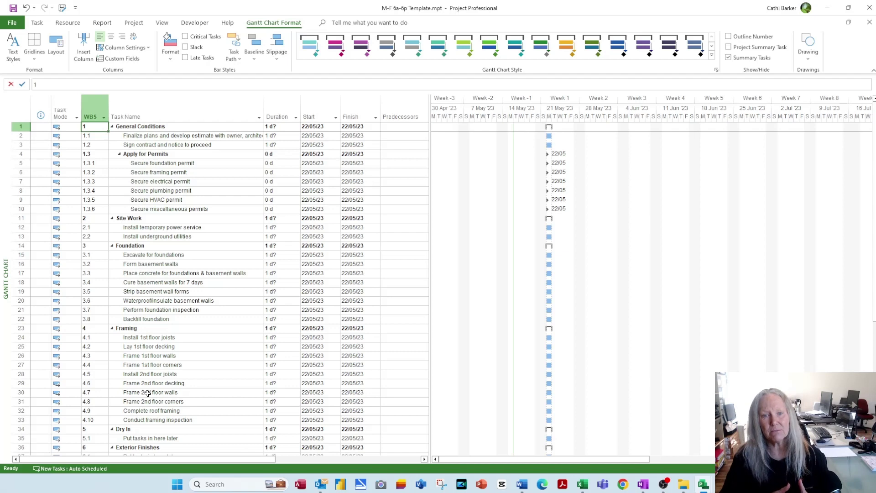
Hide the WBS column and show the outline numbers on the task names again.
{"action": "right_click", "coordinate": [94, 107]}
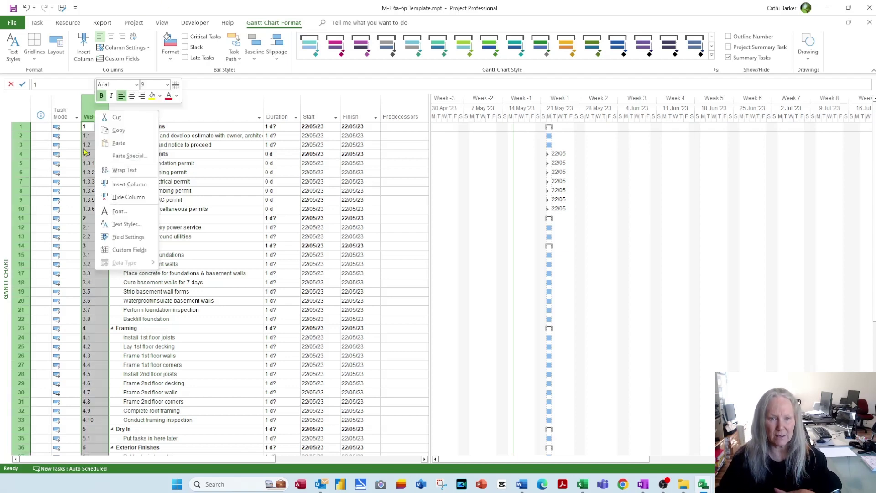
{"action": "left_click", "coordinate": [124, 197]}
{"action": "left_click", "coordinate": [132, 183]}
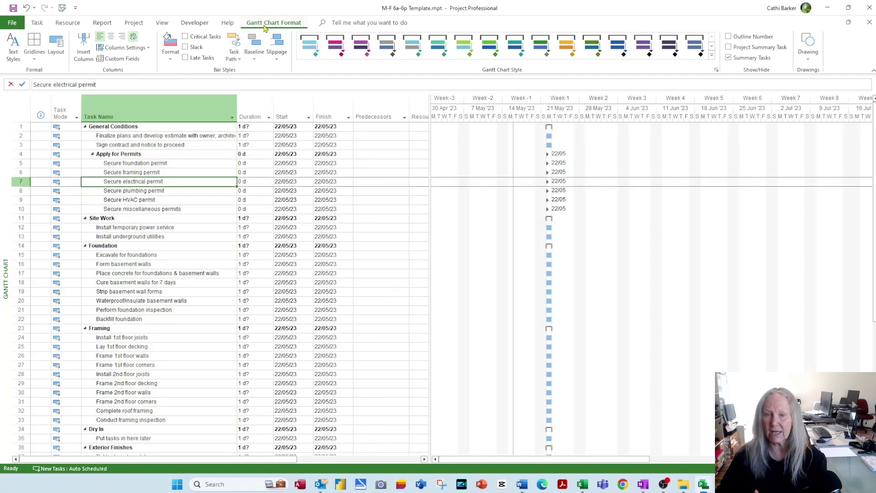
{"action": "left_click", "coordinate": [749, 37]}
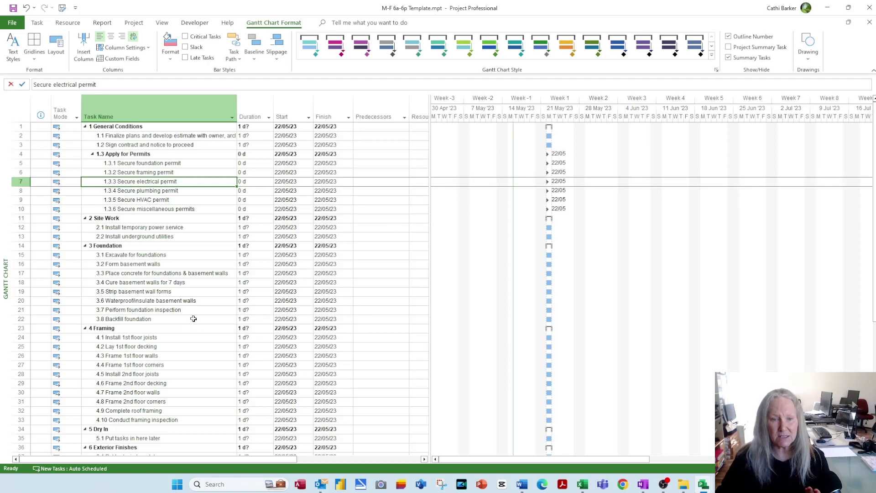
{"action": "scroll", "coordinate": [194, 319], "scroll_direction": "down", "scroll_amount": 10}
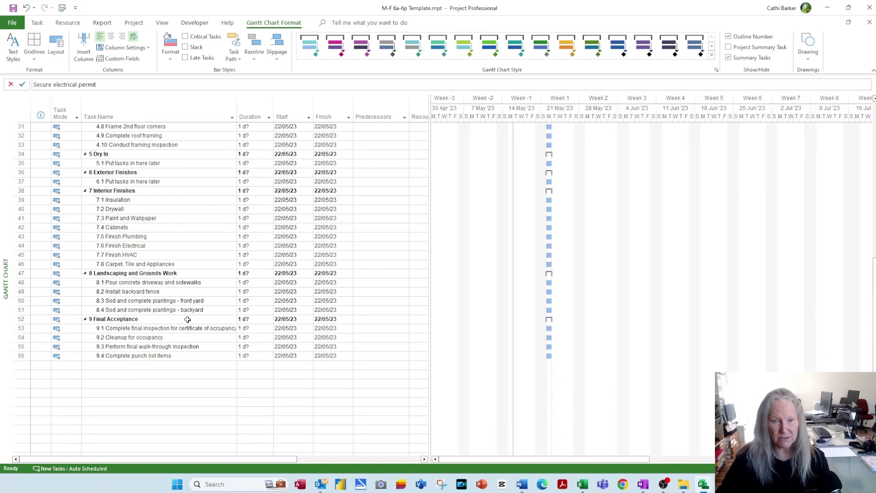
{"action": "scroll", "coordinate": [180, 322], "scroll_direction": "up", "scroll_amount": 10}
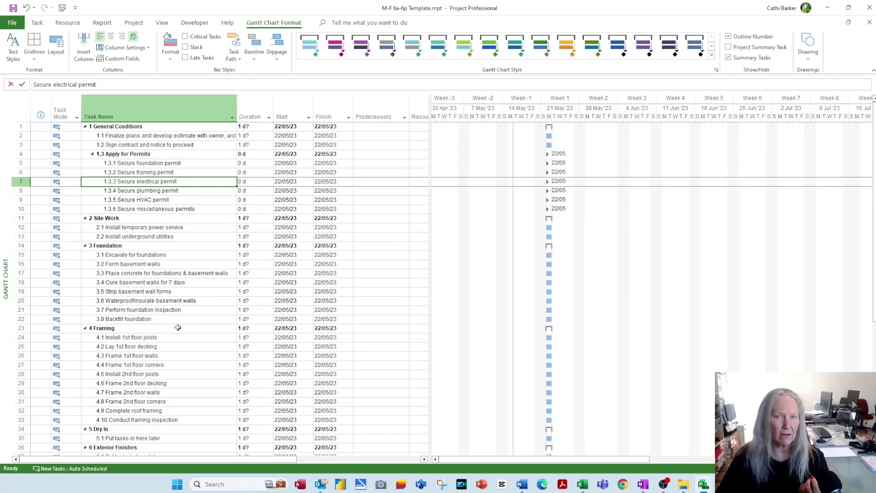
View the task outline at Level 1, Level 2 and Level 3 in turn, ending with all subtasks shown.
{"action": "left_click", "coordinate": [165, 26]}
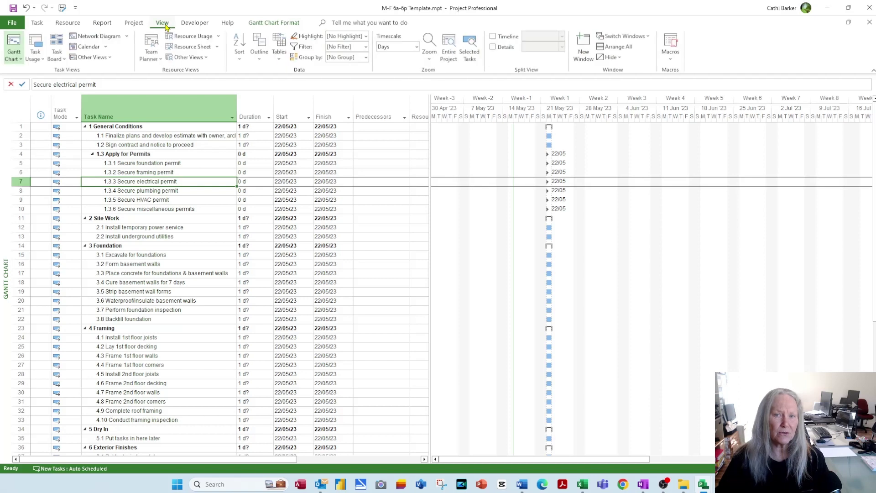
{"action": "left_click", "coordinate": [260, 59]}
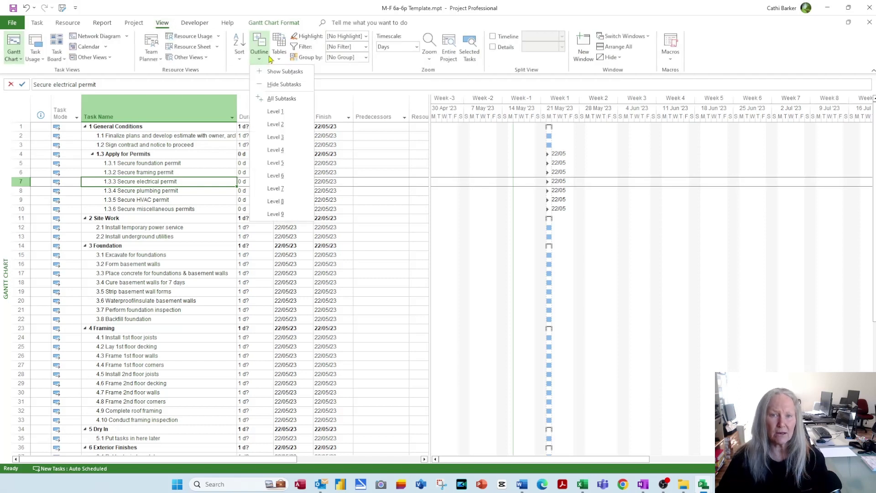
{"action": "left_click", "coordinate": [275, 111]}
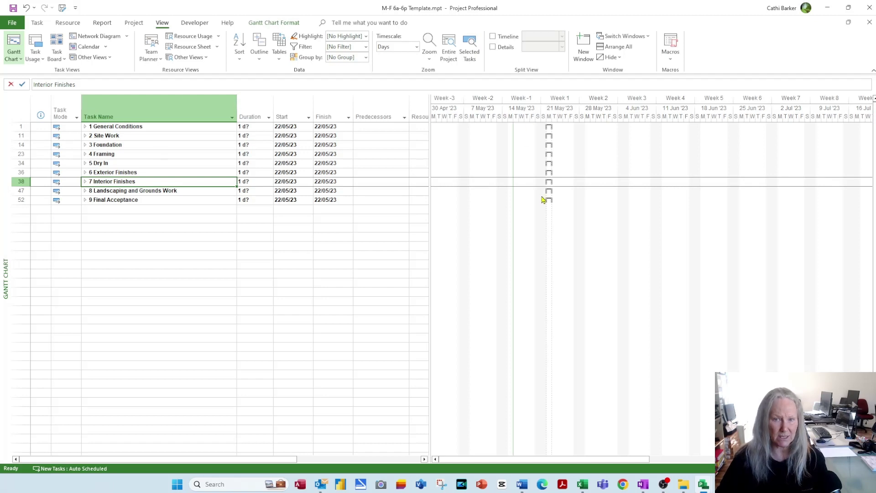
{"action": "left_click", "coordinate": [261, 54]}
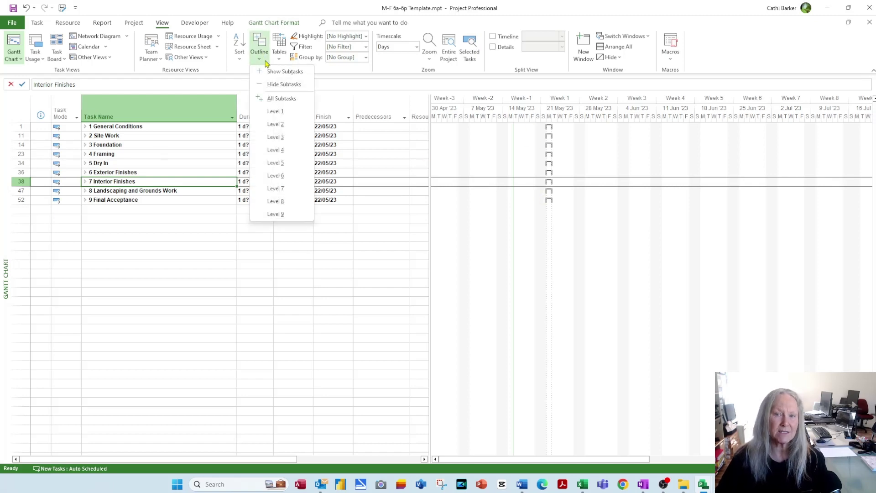
{"action": "left_click", "coordinate": [276, 124]}
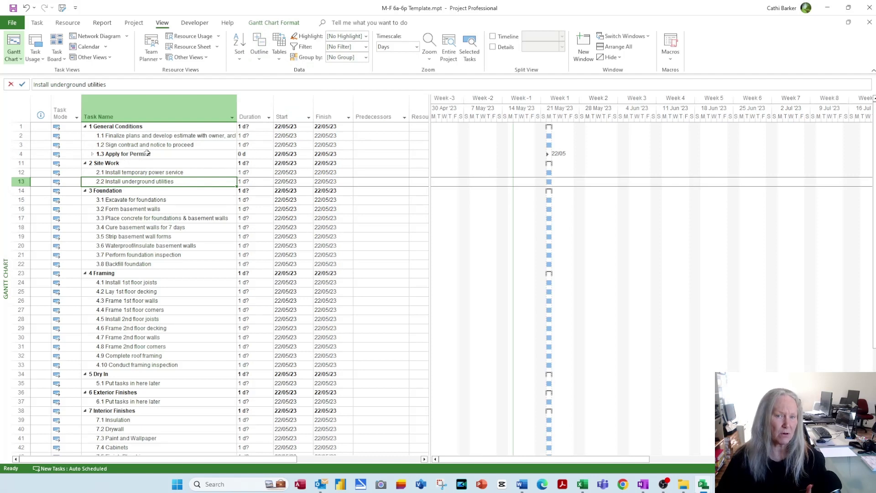
{"action": "left_click", "coordinate": [260, 55]}
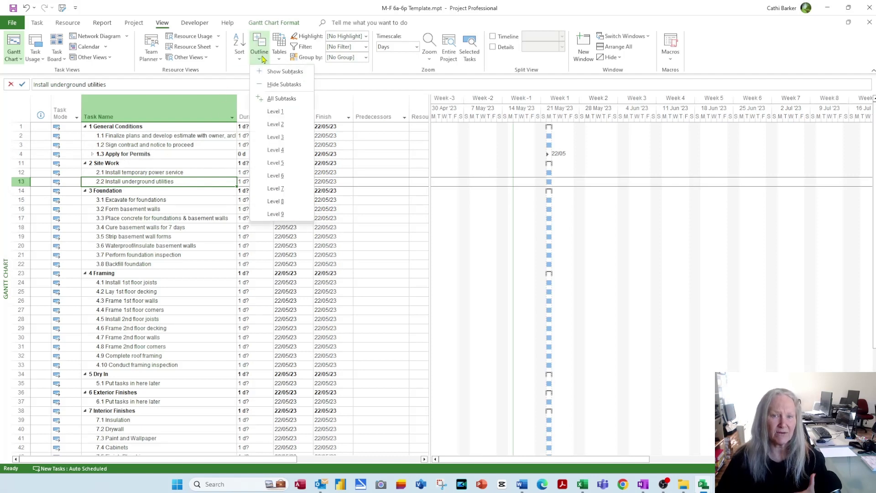
{"action": "left_click", "coordinate": [272, 137]}
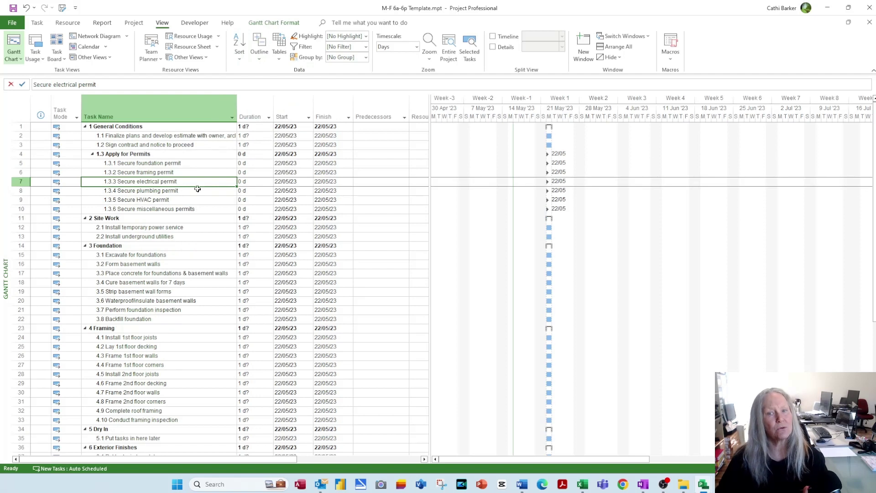
{"action": "left_click", "coordinate": [269, 54]}
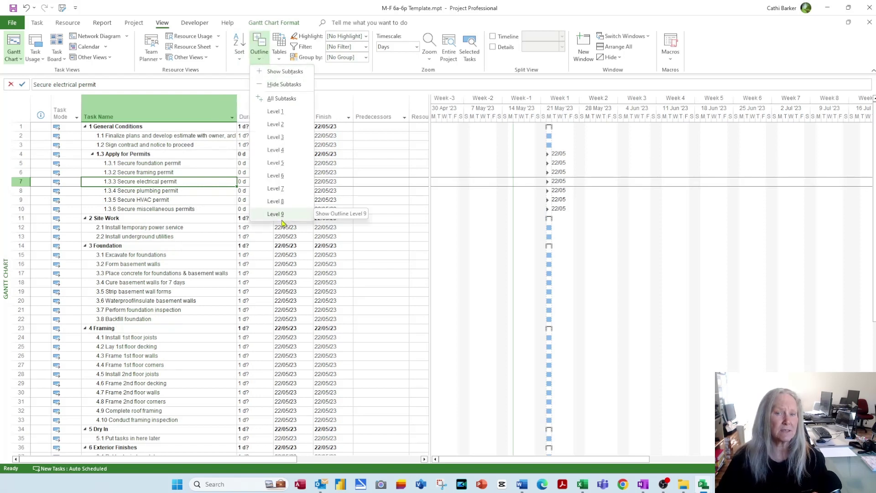
{"action": "left_click", "coordinate": [261, 57]}
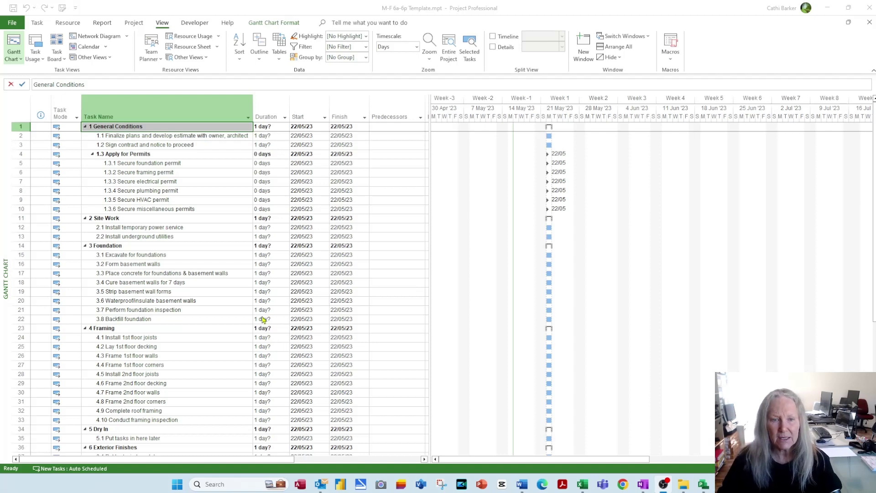
Set the duration of the Excavate for foundations task in row 15 to 5 days.
{"action": "left_click", "coordinate": [269, 338]}
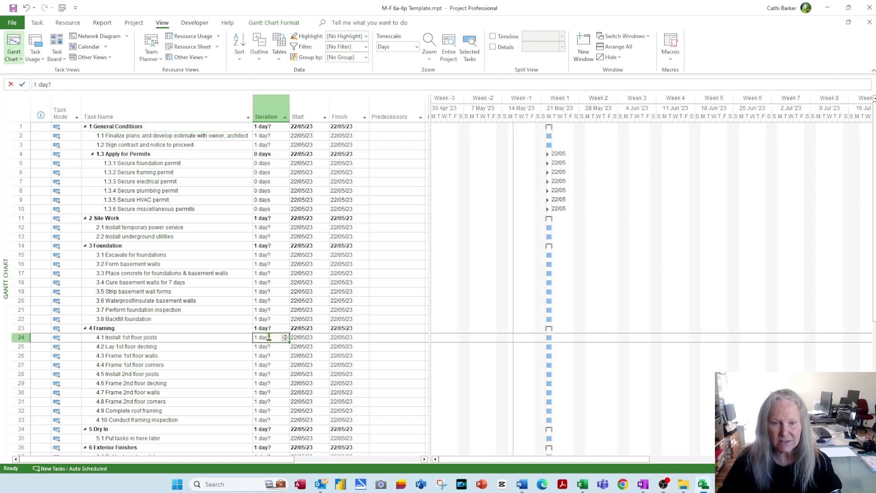
{"action": "left_click", "coordinate": [268, 255]}
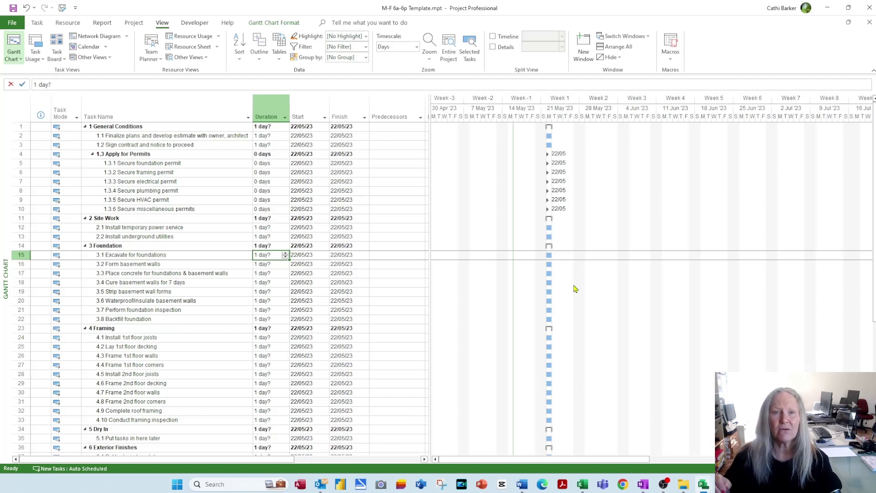
{"action": "type", "text": "5"}
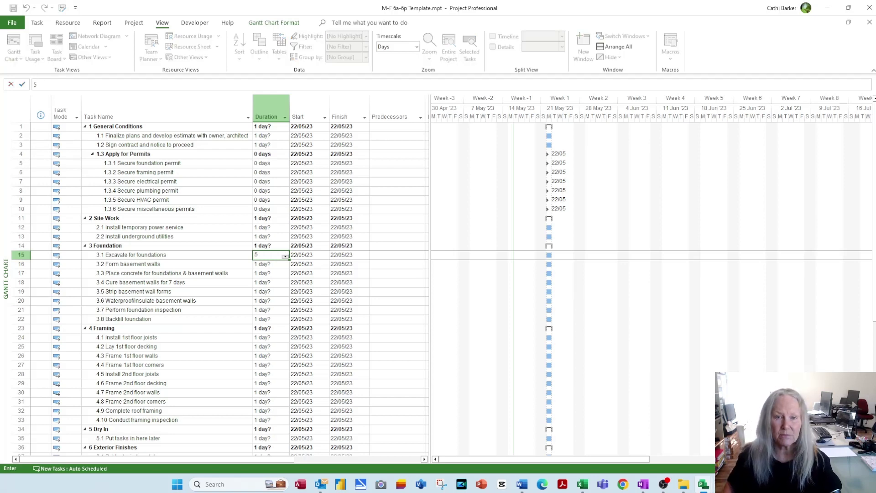
{"action": "key", "text": "Return"}
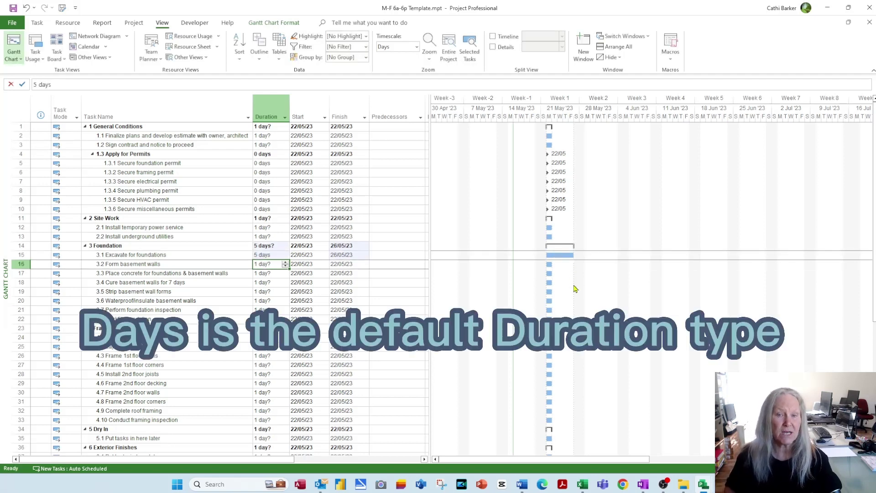
Set the duration of the Form basement walls task in row 16 to 10 days.
{"action": "key", "text": "Up"}
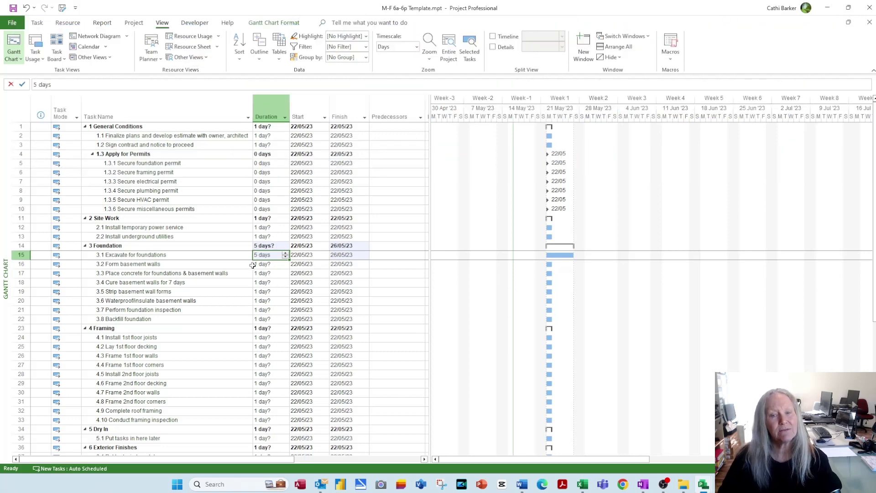
{"action": "key", "text": "Return"}
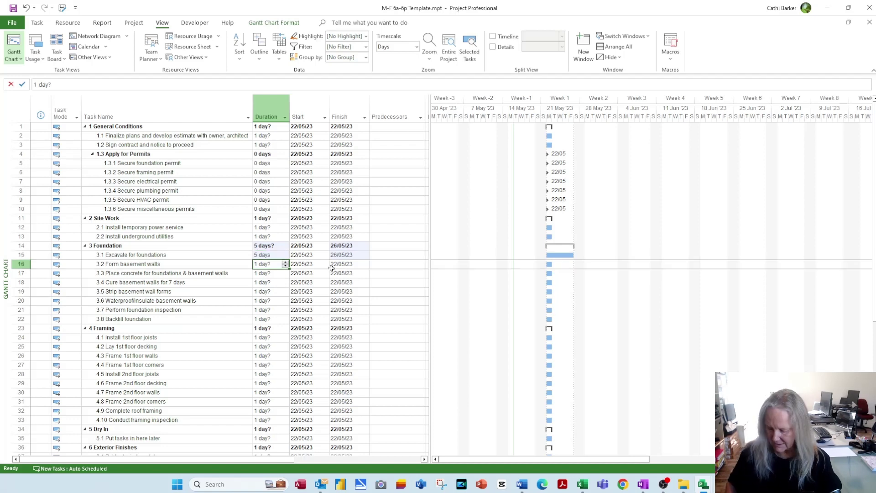
{"action": "type", "text": "10"}
{"action": "key", "text": "Return"}
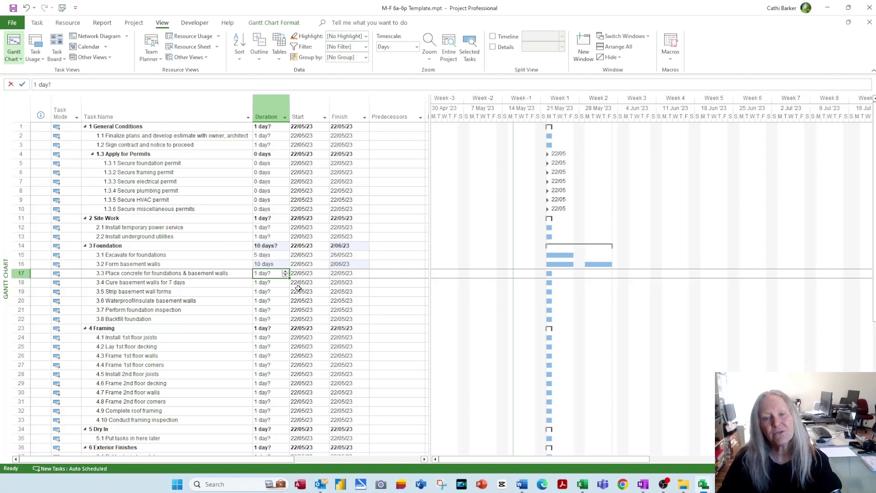
Check the project's schedule options for the unit in which durations are entered, then leave the options without changes.
{"action": "left_click", "coordinate": [12, 23]}
{"action": "left_click", "coordinate": [30, 456]}
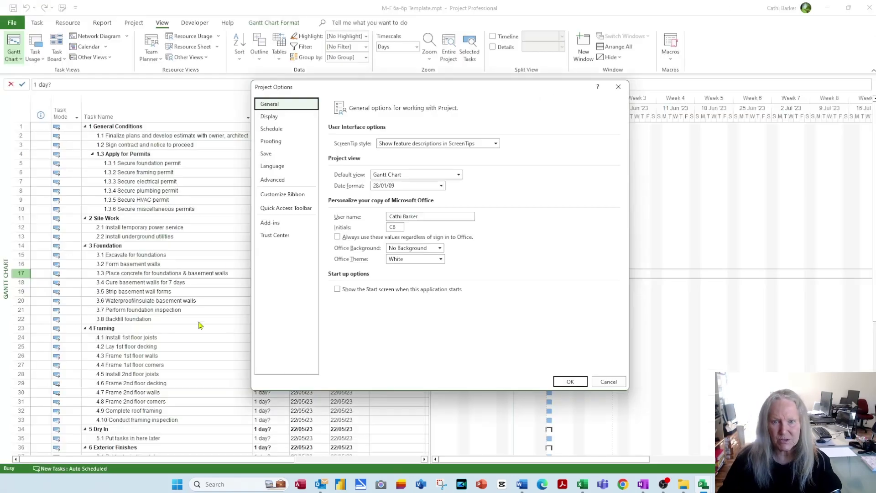
{"action": "left_click", "coordinate": [280, 131]}
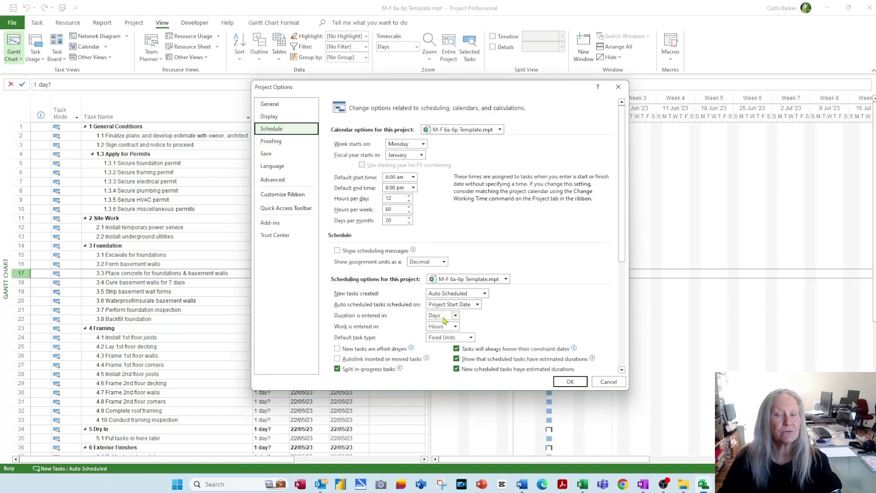
{"action": "left_click", "coordinate": [609, 382]}
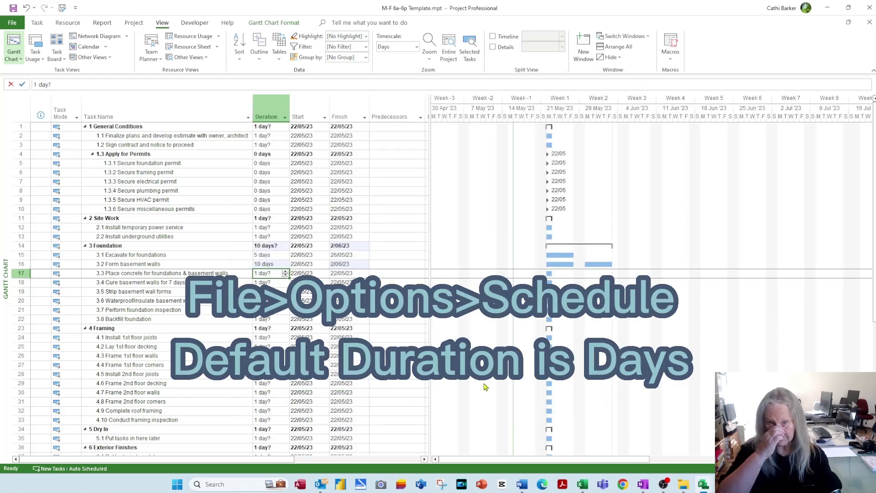
Try shorter duration units on the Form basement walls task, entering 10 minutes and then 10 hours.
{"action": "key", "text": "Up"}
{"action": "key", "text": "Up"}
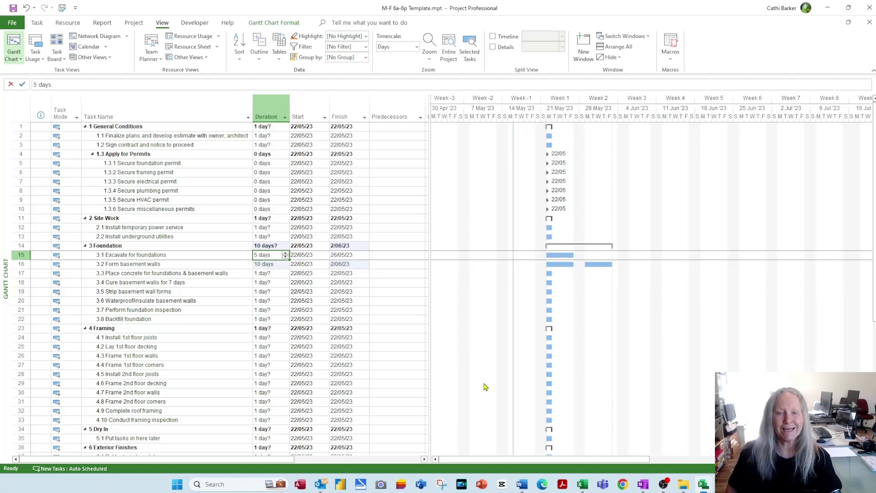
{"action": "key", "text": "Down"}
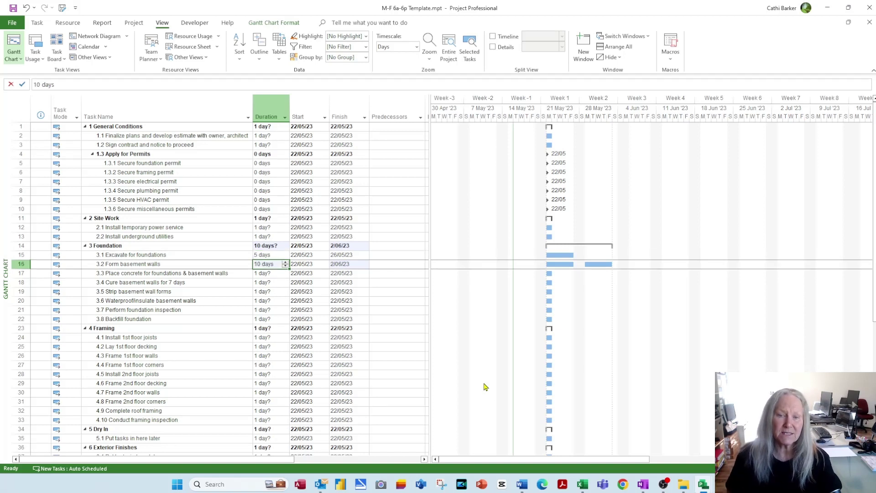
{"action": "type", "text": "10m"}
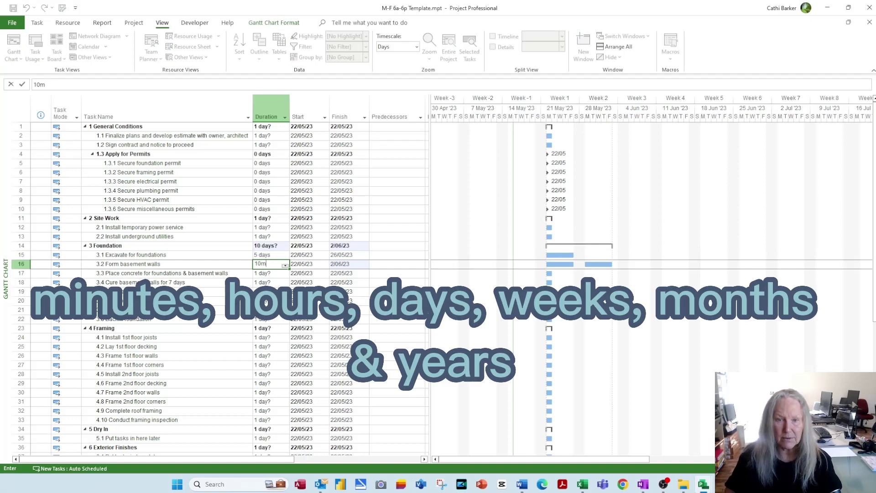
{"action": "key", "text": "Return"}
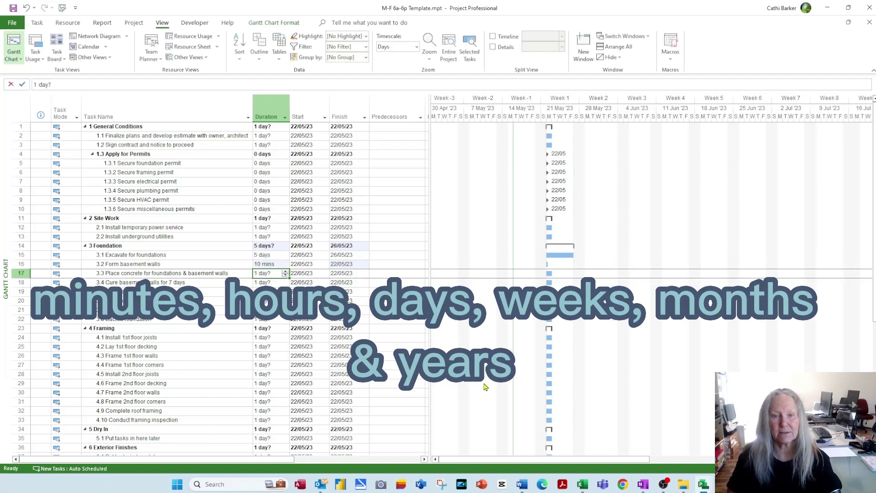
{"action": "key", "text": "Up"}
{"action": "type", "text": "10h"}
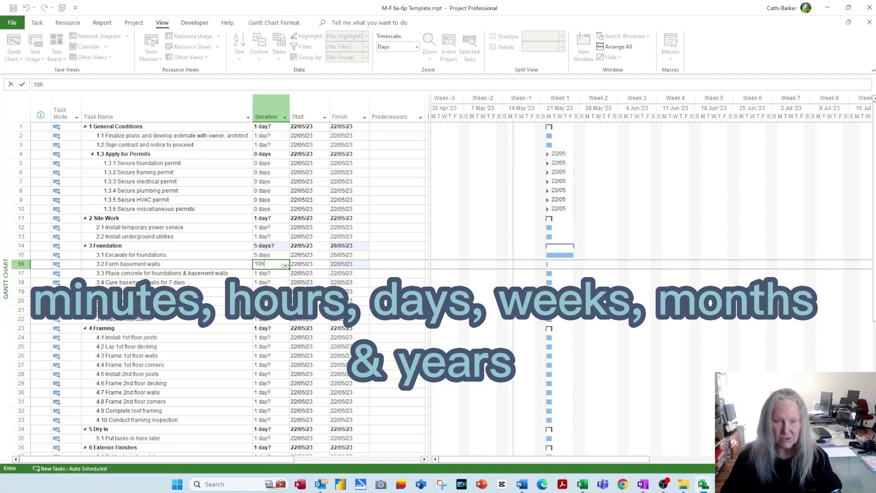
{"action": "key", "text": "Return"}
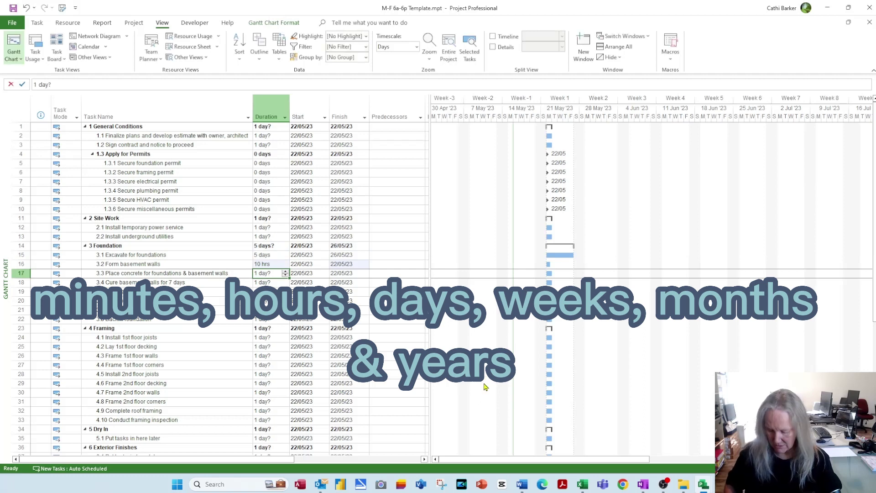
Try longer duration units on the Form basement walls task, entering 10 days, 10 weeks and 10 months in turn.
{"action": "key", "text": "Up"}
{"action": "type", "text": "10d"}
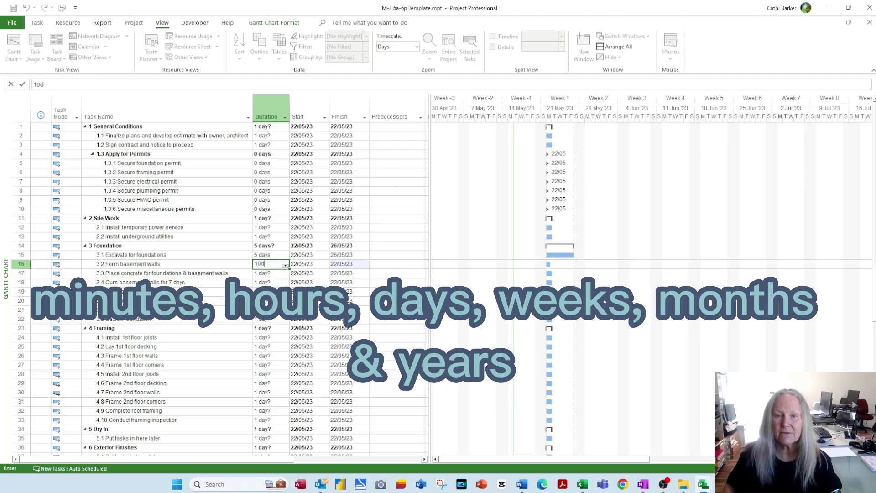
{"action": "key", "text": "Return"}
{"action": "key", "text": "Up"}
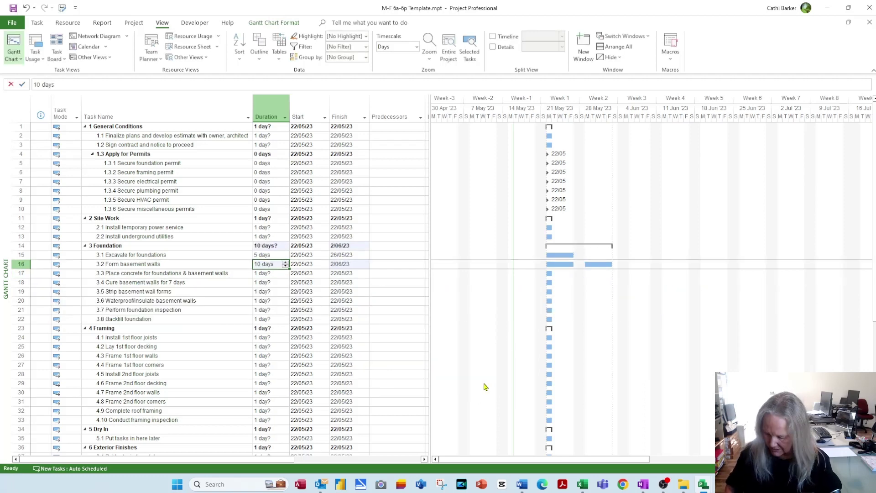
{"action": "type", "text": "10w"}
{"action": "key", "text": "Return"}
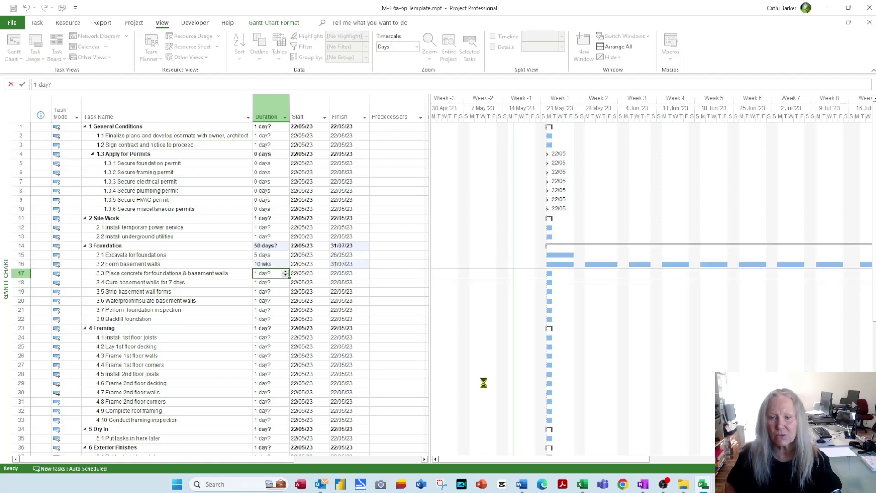
{"action": "key", "text": "Up"}
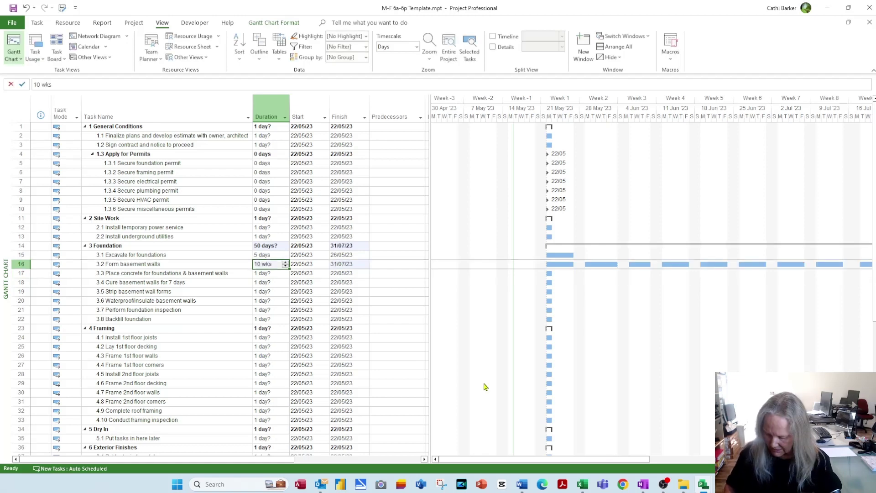
{"action": "type", "text": "10 mo"}
{"action": "key", "text": "Return"}
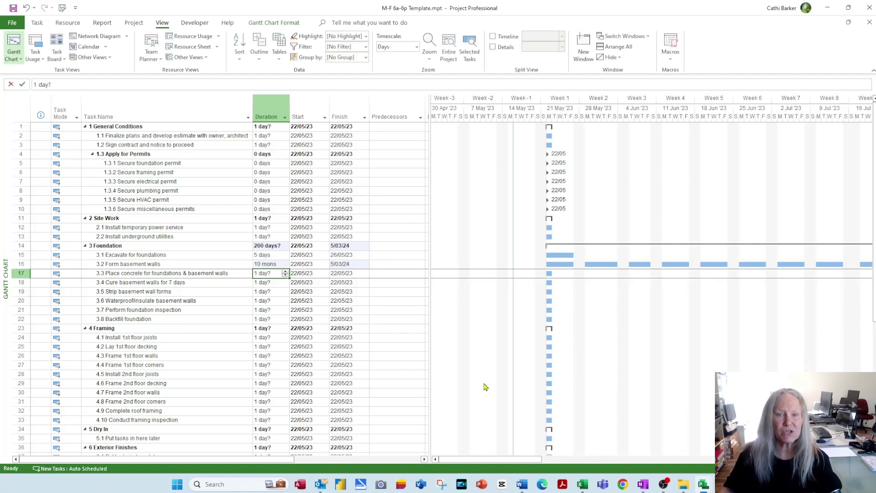
Set the duration of the Form basement walls task in row 16 to 1 day.
{"action": "key", "text": "Up"}
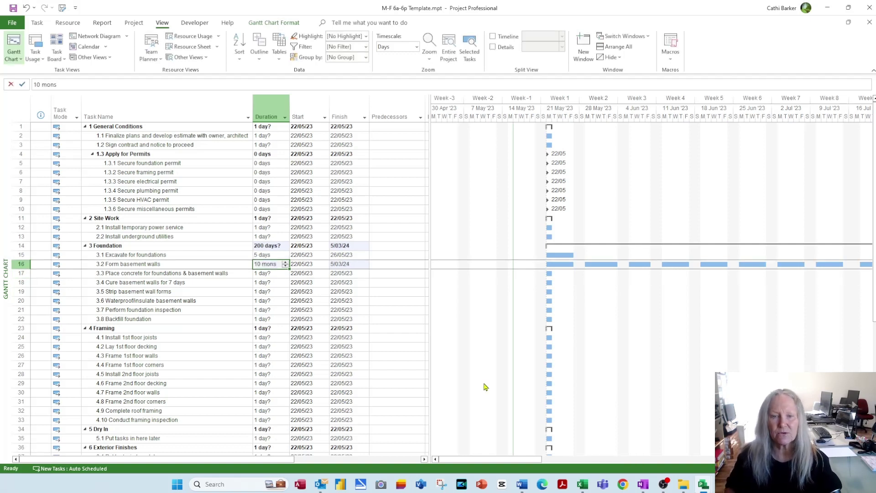
{"action": "type", "text": "1d"}
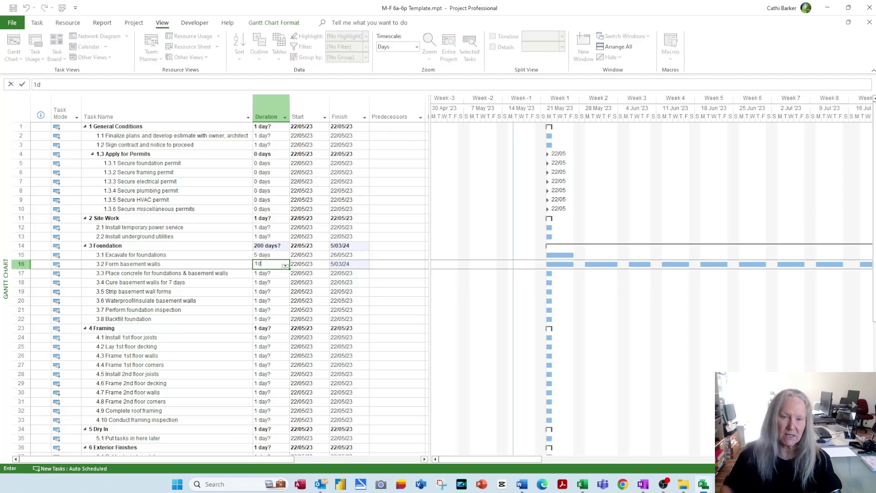
{"action": "key", "text": "Return"}
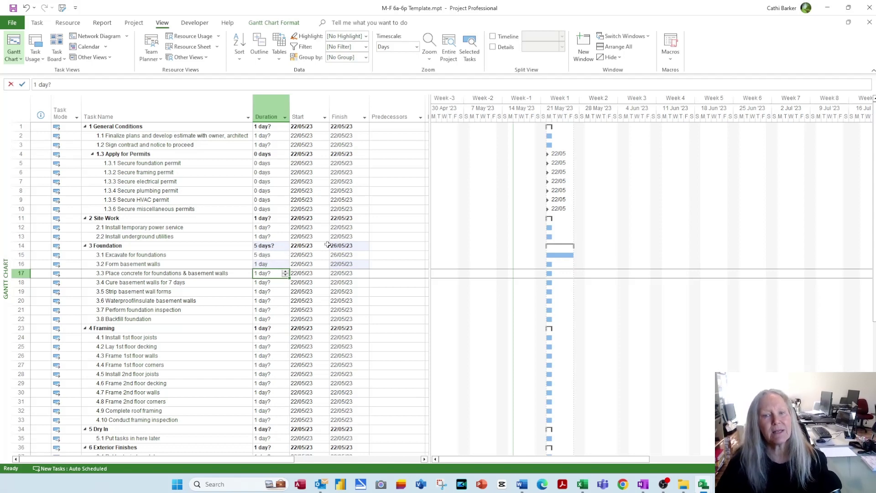
In the advanced project options, set the time unit labels to m for minutes, h for hours and d for days.
{"action": "left_click", "coordinate": [10, 25]}
{"action": "left_click", "coordinate": [19, 456]}
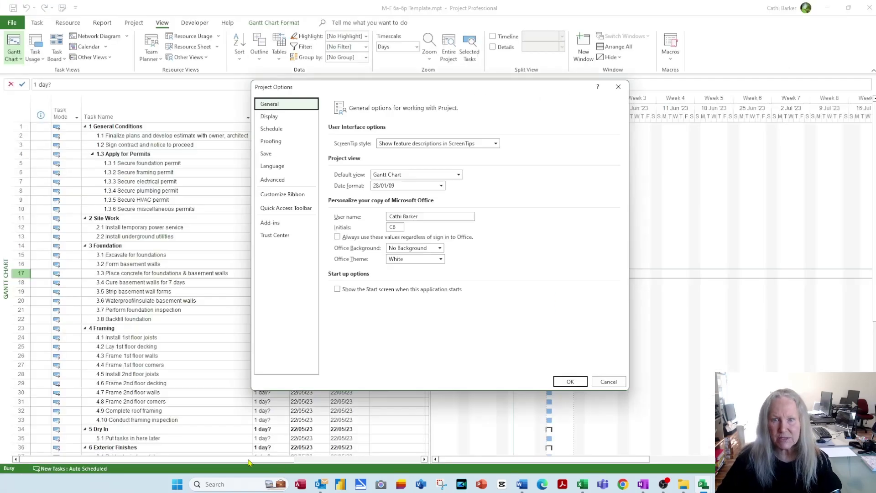
{"action": "left_click", "coordinate": [288, 181]}
{"action": "scroll", "coordinate": [474, 284], "scroll_direction": "down", "scroll_amount": 10}
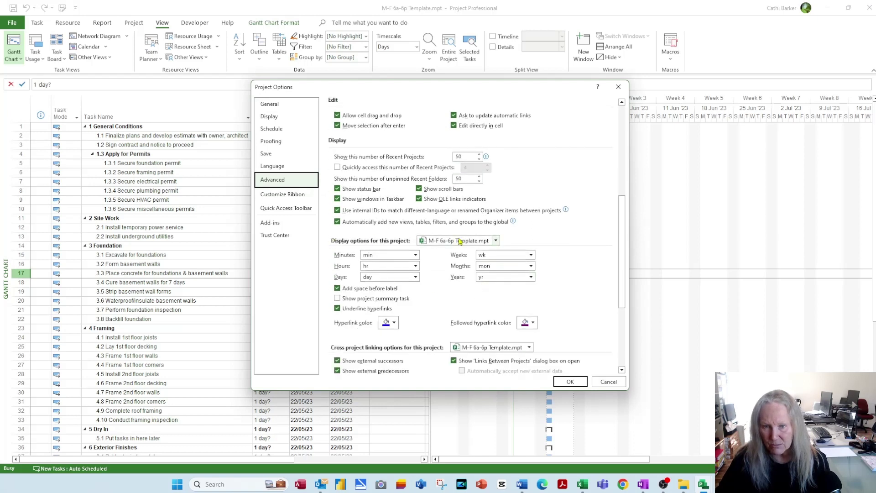
{"action": "left_click", "coordinate": [415, 254]}
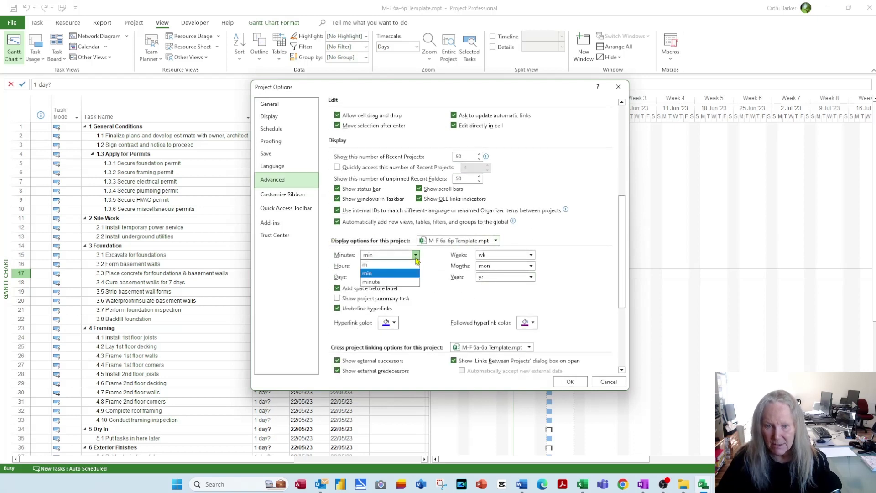
{"action": "left_click", "coordinate": [392, 264]}
{"action": "left_click", "coordinate": [393, 265]}
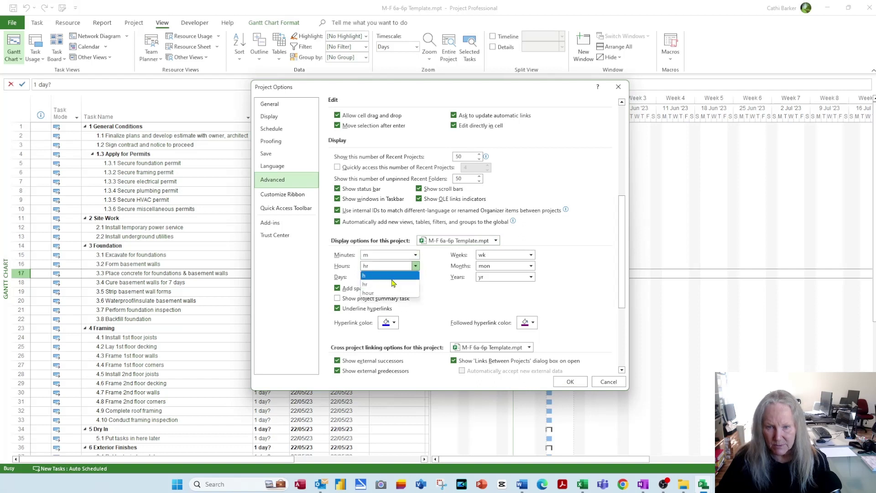
{"action": "left_click", "coordinate": [392, 276]}
{"action": "left_click", "coordinate": [415, 276]}
{"action": "left_click", "coordinate": [388, 285]}
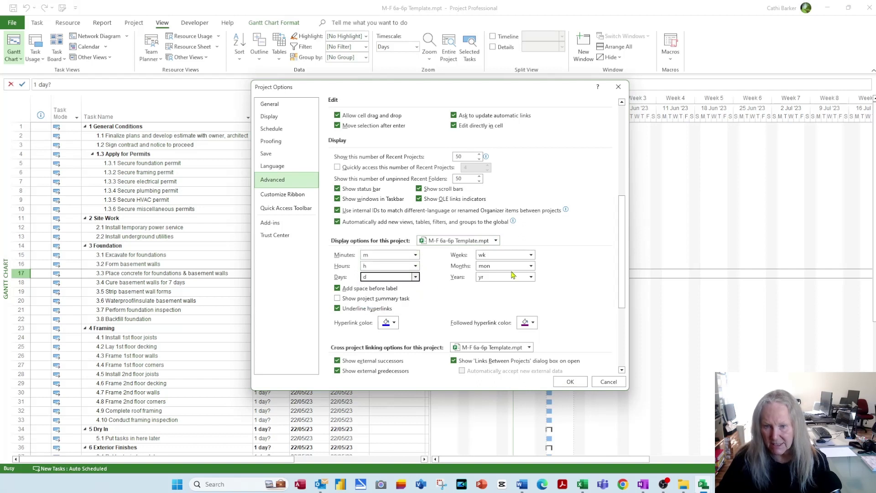
Set the time unit labels to w for weeks, mo for months and y for years.
{"action": "left_click", "coordinate": [530, 255]}
{"action": "left_click", "coordinate": [520, 265]}
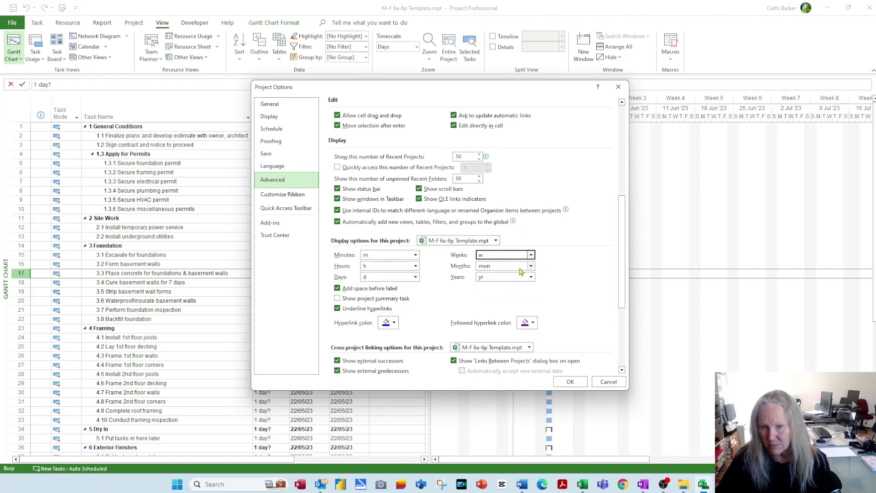
{"action": "left_click", "coordinate": [531, 265]}
{"action": "left_click", "coordinate": [505, 277]}
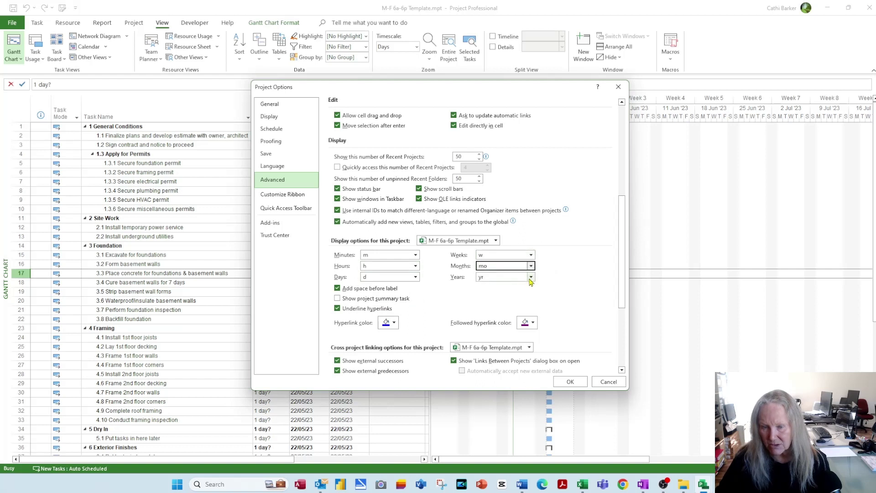
{"action": "left_click", "coordinate": [531, 277]}
{"action": "left_click", "coordinate": [497, 288]}
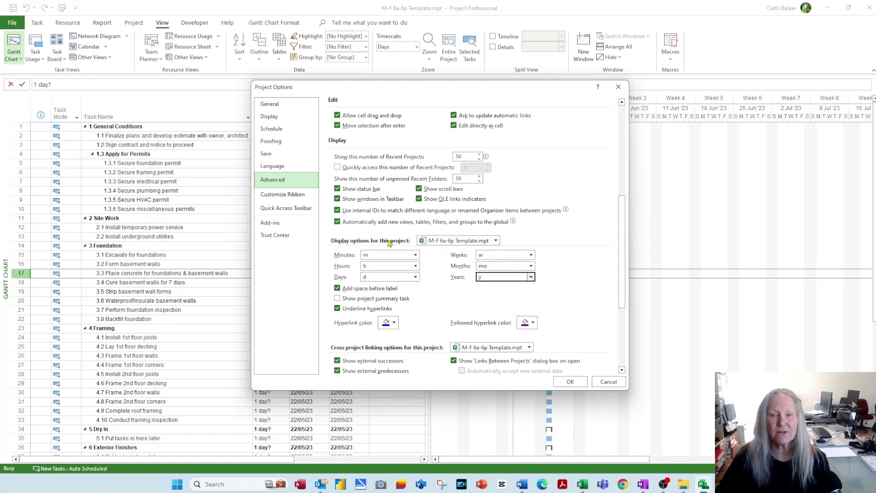
Choose M-F 6a-6p Template.mpt as the project for the display options and apply the options.
{"action": "left_click", "coordinate": [495, 240]}
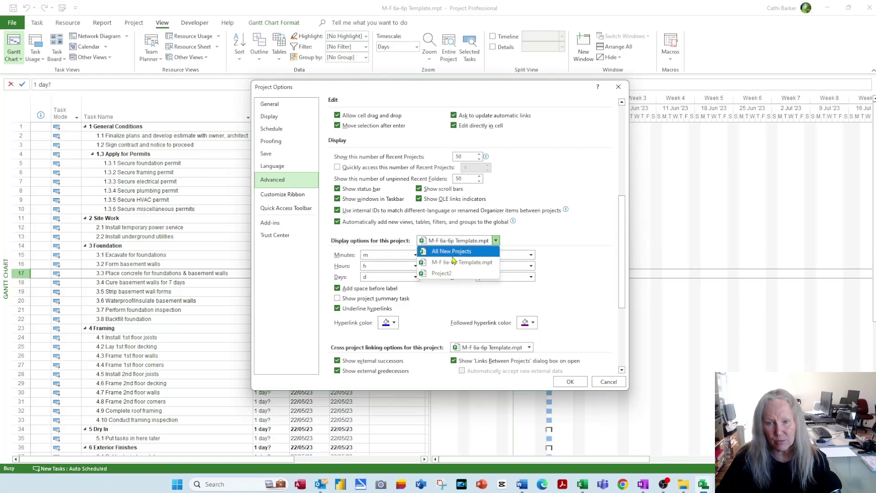
{"action": "left_click", "coordinate": [482, 262]}
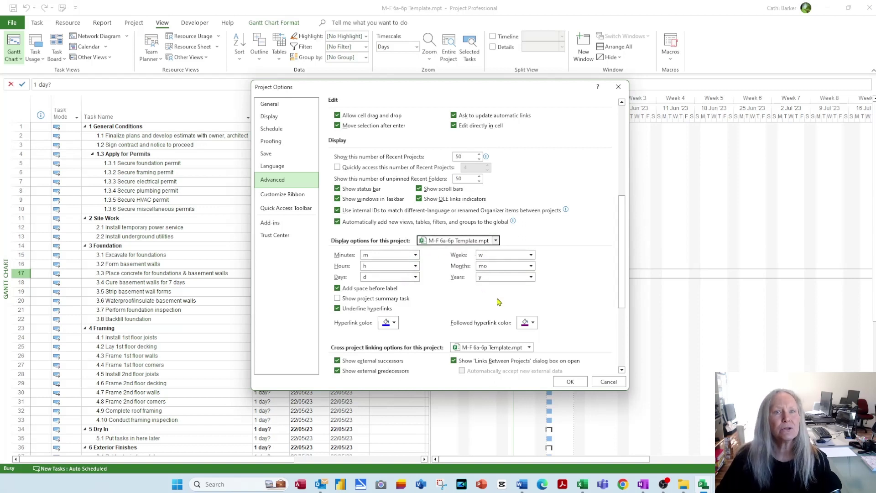
{"action": "left_click", "coordinate": [571, 382]}
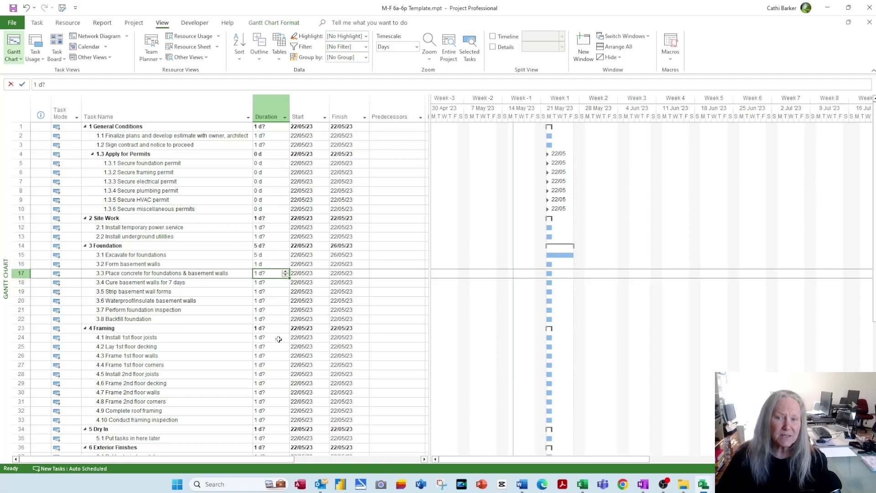
Set the duration of the Finalize plans task in row 2 to 20 days and the Sign contract task in row 3 to 1 day.
{"action": "left_click", "coordinate": [264, 138]}
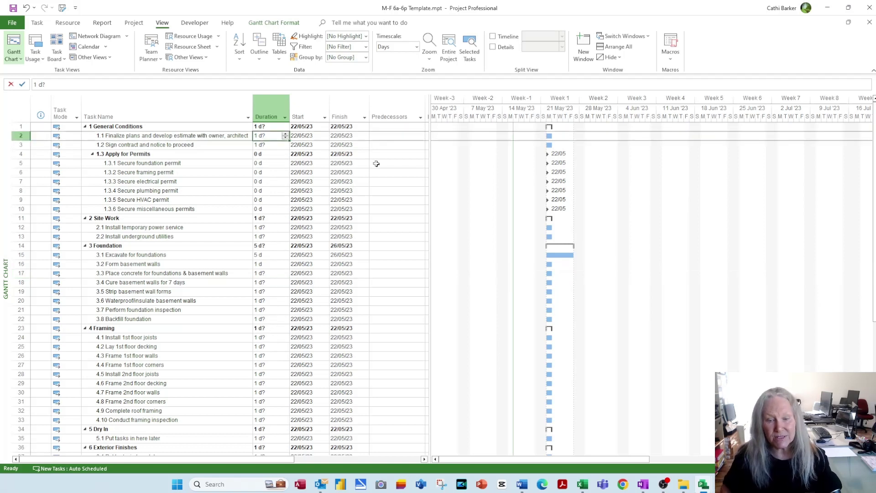
{"action": "type", "text": "20"}
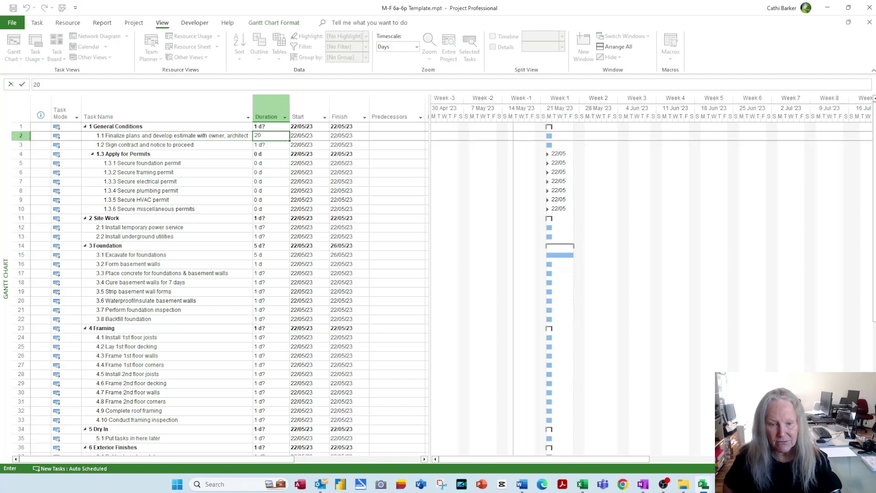
{"action": "key", "text": "Return"}
{"action": "type", "text": "1"}
{"action": "key", "text": "Return"}
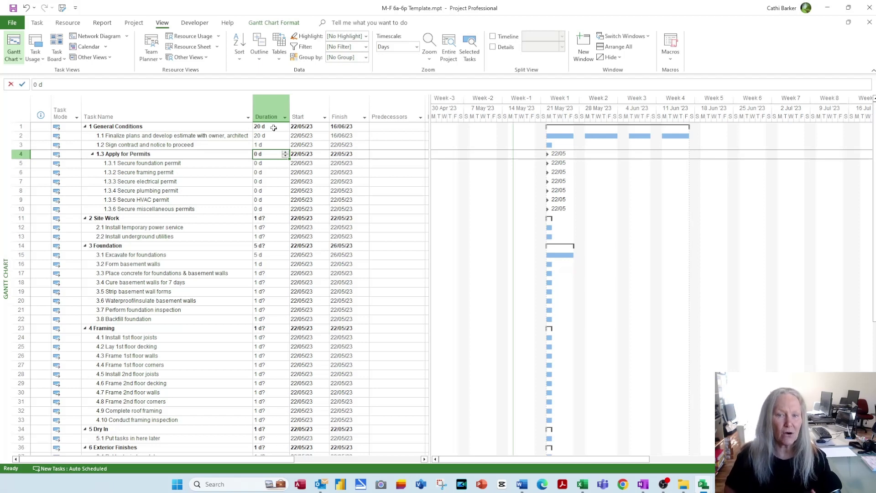
Set the durations of both Site Work subtasks, Install temporary power service and Install underground utilities, to 1 day each.
{"action": "key", "text": "Return"}
{"action": "key", "text": "Return"}
{"action": "key", "text": "Return"}
{"action": "key", "text": "Return"}
{"action": "key", "text": "Return"}
{"action": "key", "text": "Return"}
{"action": "key", "text": "Return"}
{"action": "key", "text": "Return"}
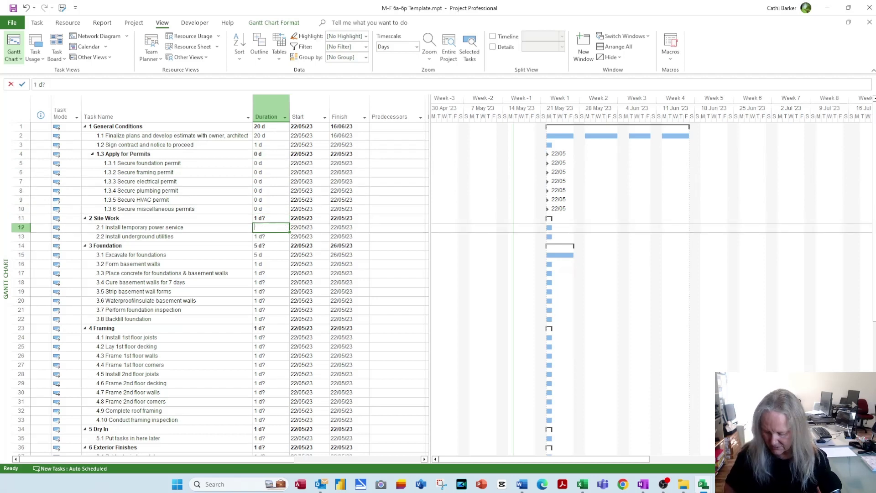
{"action": "type", "text": "1"}
{"action": "key", "text": "Return"}
{"action": "type", "text": "1"}
{"action": "key", "text": "Return"}
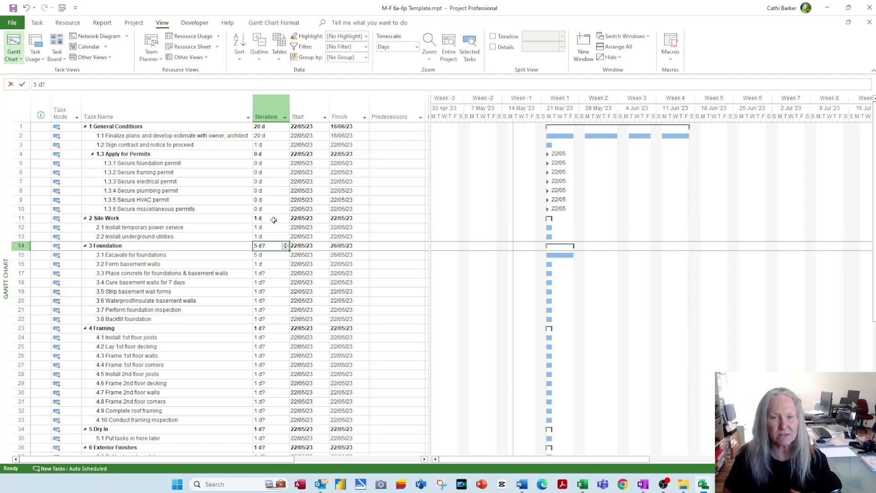
Set the Foundation durations: Excavate for foundations 3 days, Form basement walls 13 days, and Place concrete for foundations & basement walls 12 days.
{"action": "key", "text": "Down"}
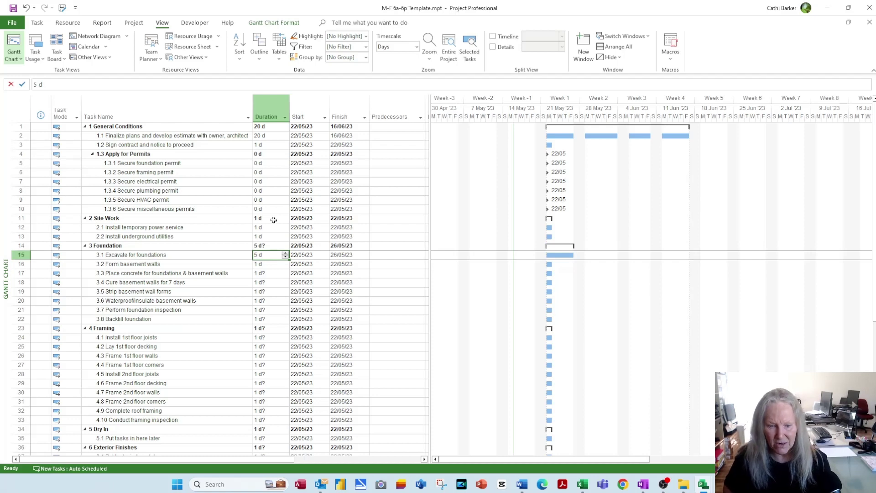
{"action": "type", "text": "3"}
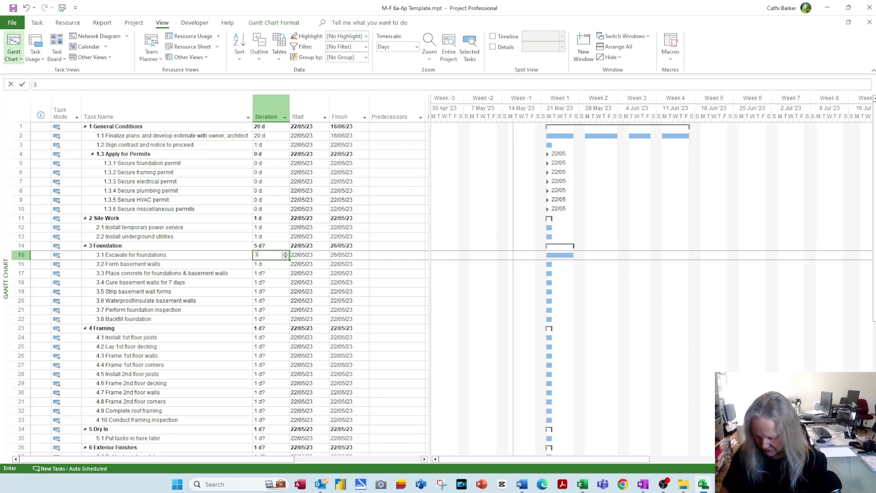
{"action": "key", "text": "Return"}
{"action": "type", "text": "13"}
{"action": "key", "text": "Return"}
{"action": "type", "text": "12"}
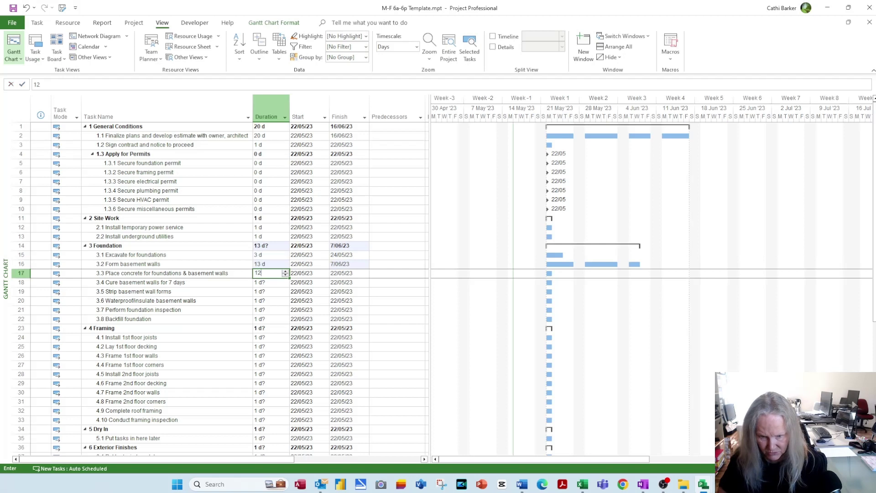
{"action": "key", "text": "Return"}
Set the duration of Cure basement walls to 7 days, and of Strip basement wall forms and Waterproof/insulate basement walls to 2 days each.
{"action": "type", "text": "7"}
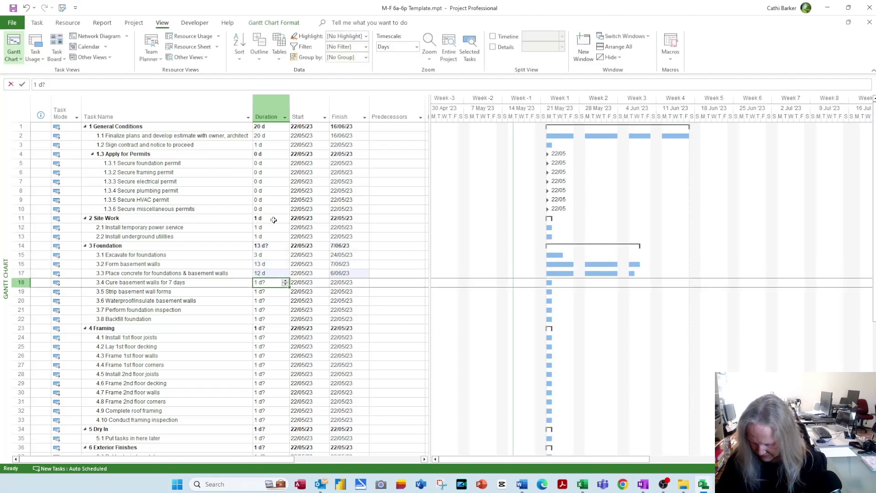
{"action": "key", "text": "Return"}
{"action": "type", "text": "2"}
{"action": "key", "text": "Return"}
{"action": "type", "text": "2"}
{"action": "key", "text": "Return"}
Set the duration of Perform foundation inspection to 1 day and of Backfill foundation to 2 days.
{"action": "type", "text": "1"}
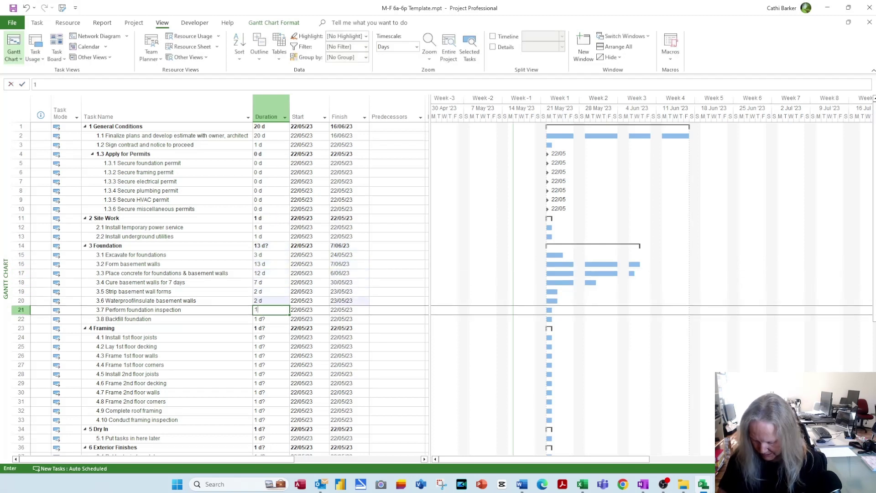
{"action": "key", "text": "Return"}
{"action": "type", "text": "2"}
{"action": "key", "text": "Return"}
Set the Framing durations for the 1st floor: Install joists 2 days, Lay decking 2 days, and Frame walls 4 days.
{"action": "key", "text": "Return"}
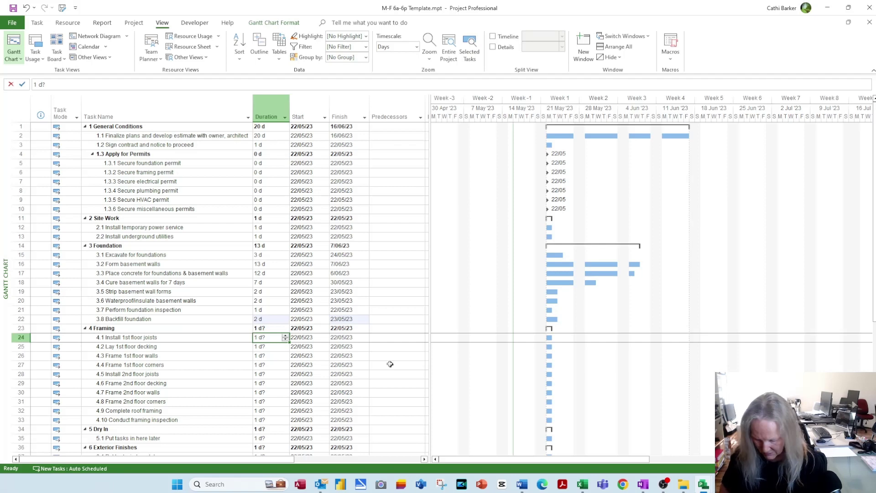
{"action": "type", "text": "2"}
{"action": "key", "text": "Return"}
{"action": "type", "text": "2"}
{"action": "key", "text": "Return"}
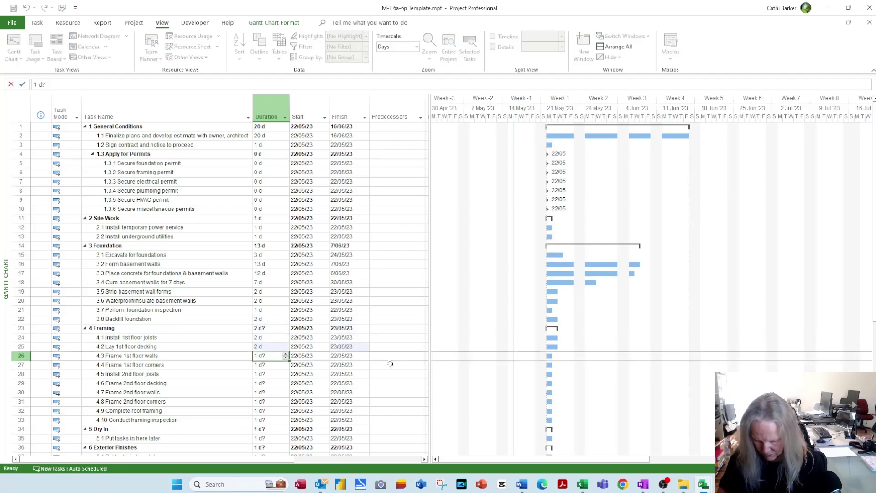
{"action": "type", "text": "4"}
{"action": "key", "text": "Return"}
Set the duration of Frame 1st floor corners to 1 day, and of Install 2nd floor joists and Frame 2nd floor decking to 2 days each.
{"action": "type", "text": "1"}
{"action": "key", "text": "Return"}
{"action": "type", "text": "2"}
{"action": "key", "text": "Return"}
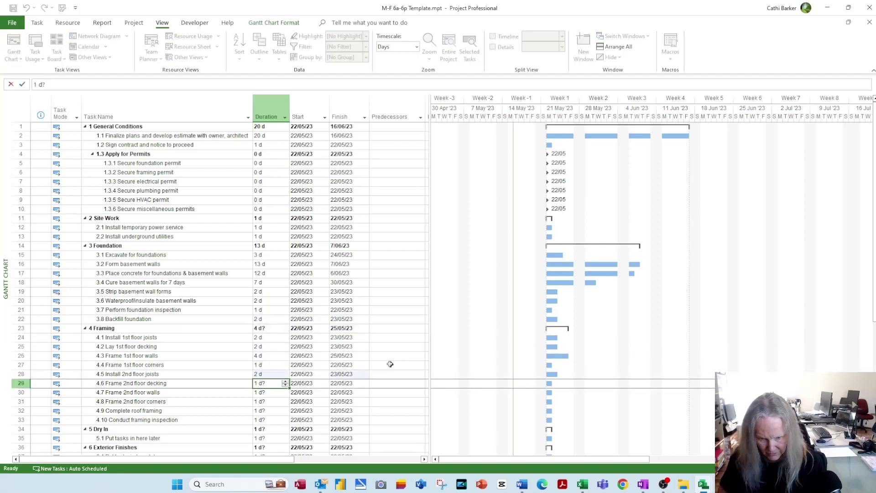
{"action": "type", "text": "2"}
{"action": "key", "text": "Return"}
Enter durations of 2 days for Frame 2nd floor walls, 3 for 2nd floor corners, 2 for Complete roof framing, and 3 for Conduct framing inspection.
{"action": "type", "text": "2"}
{"action": "key", "text": "Return"}
{"action": "type", "text": "3"}
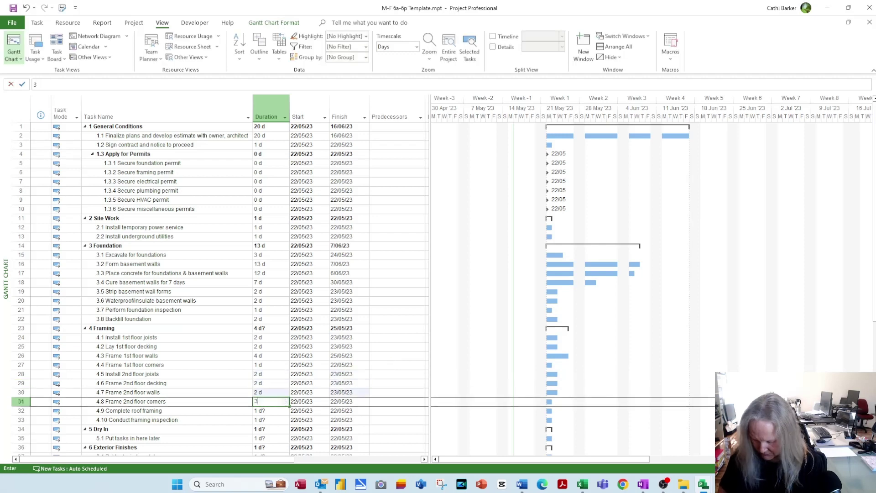
{"action": "key", "text": "Return"}
{"action": "type", "text": "2"}
{"action": "key", "text": "Return"}
{"action": "type", "text": "3"}
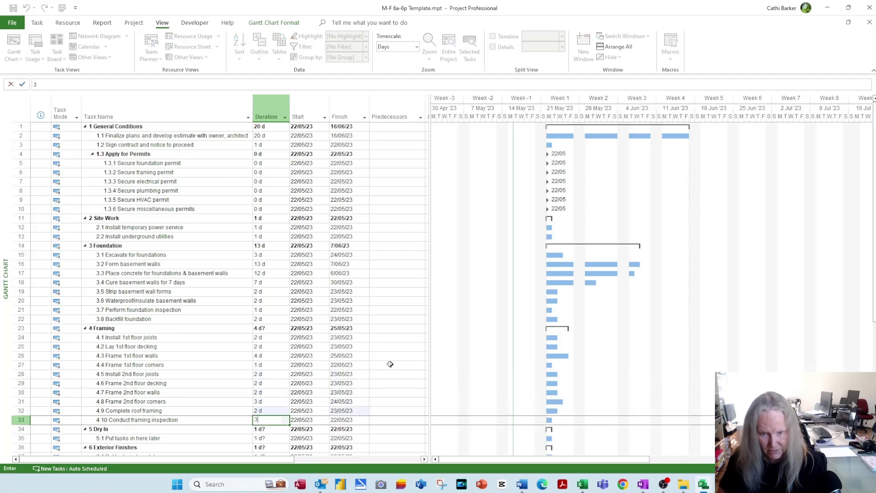
{"action": "key", "text": "Return"}
Check the Framing durations back up to Install 1st floor joists and down again to Frame 2nd floor walls for wrong entries.
{"action": "key", "text": "Up"}
{"action": "key", "text": "Up"}
{"action": "key", "text": "Up"}
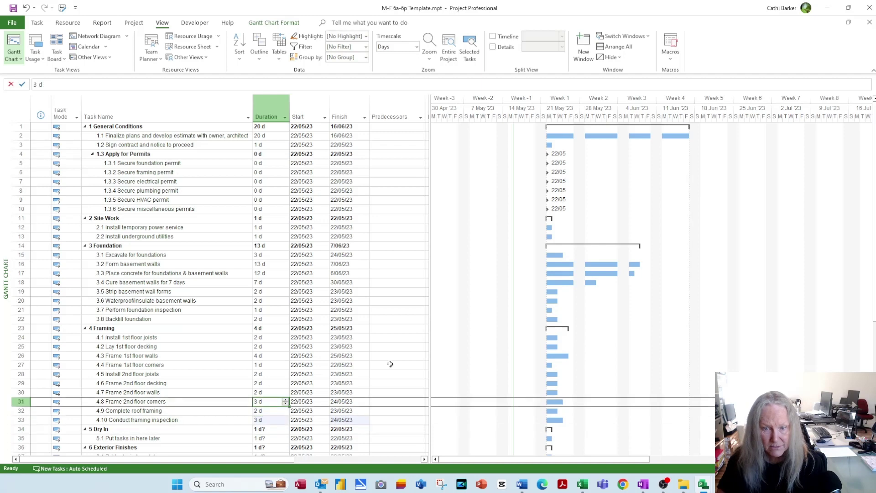
{"action": "key", "text": "Up"}
{"action": "key", "text": "Up"}
{"action": "key", "text": "Up"}
{"action": "key", "text": "Up"}
{"action": "key", "text": "Up"}
{"action": "key", "text": "Up"}
{"action": "key", "text": "Up"}
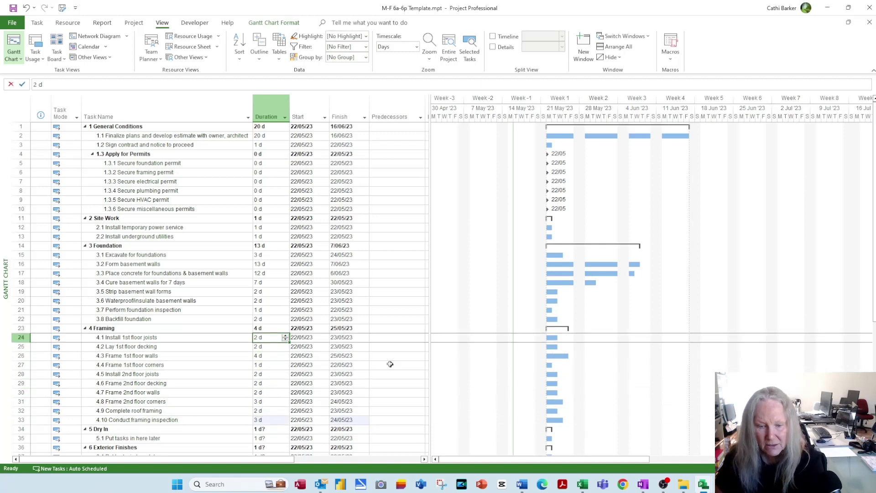
{"action": "key", "text": "Down"}
{"action": "key", "text": "Down"}
{"action": "key", "text": "Down"}
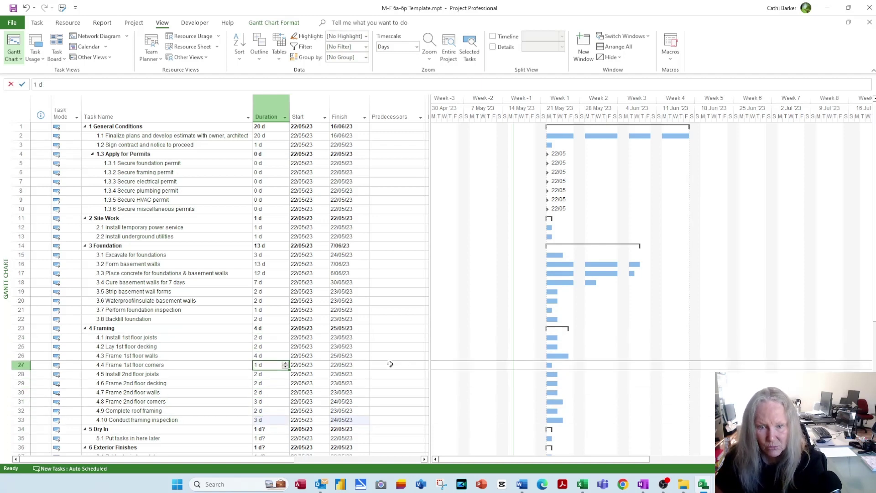
{"action": "key", "text": "Down"}
{"action": "key", "text": "Down"}
{"action": "key", "text": "Down"}
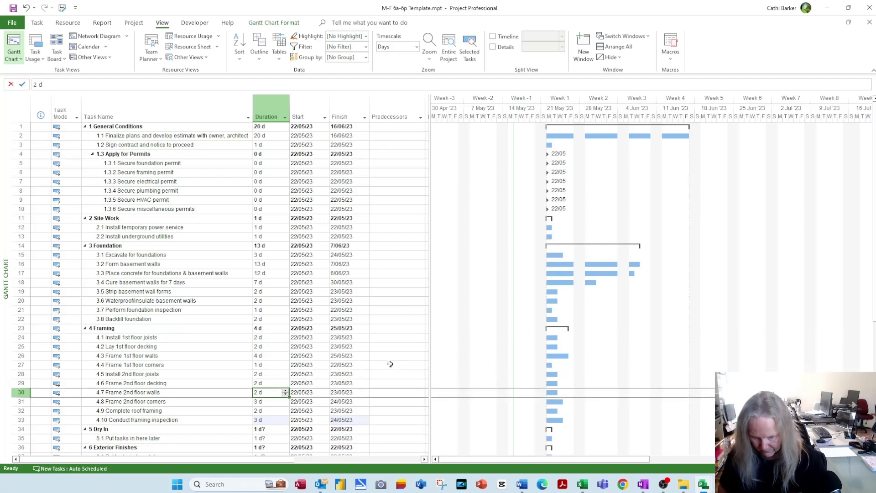
Correct the durations: Frame 2nd floor walls 3 days, Frame 2nd floor corners 2 days, Complete roof framing 3 days, Conduct framing inspection 1 day.
{"action": "type", "text": "3"}
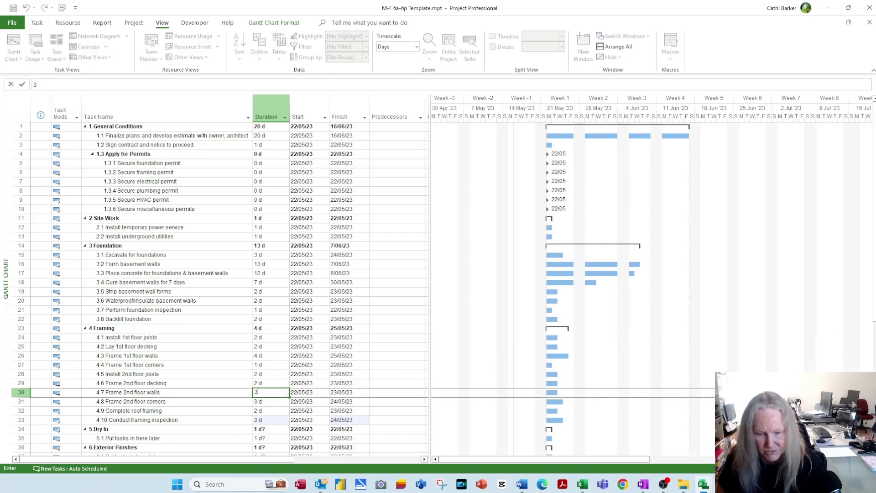
{"action": "key", "text": "Return"}
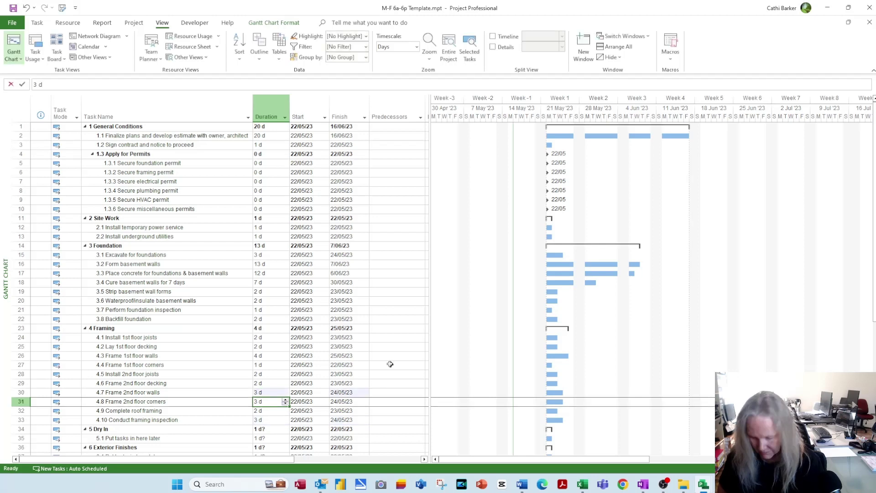
{"action": "type", "text": "2"}
{"action": "key", "text": "Return"}
{"action": "type", "text": "3"}
{"action": "key", "text": "Return"}
{"action": "type", "text": "1"}
{"action": "key", "text": "Return"}
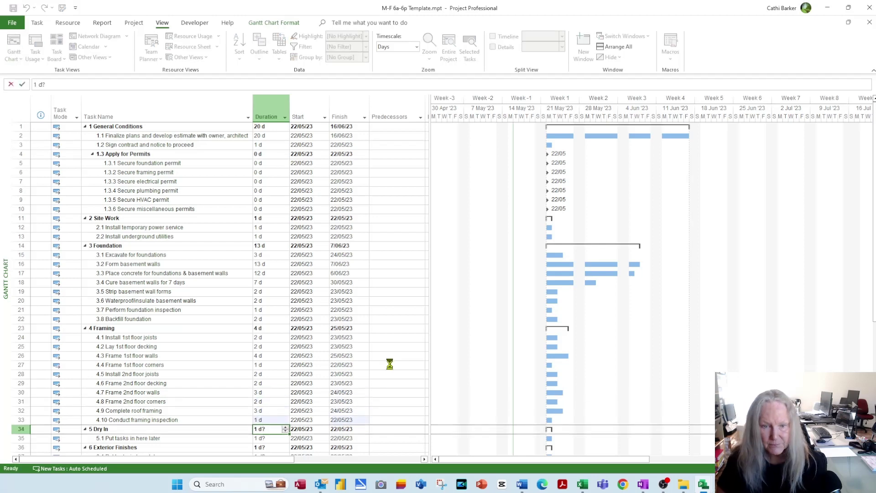
Set the duration of the placeholder subtask under Dry In to 24 days and of the one under Exterior Finishes to 19 days.
{"action": "key", "text": "Return"}
{"action": "scroll", "coordinate": [297, 373], "scroll_direction": "down", "scroll_amount": 5}
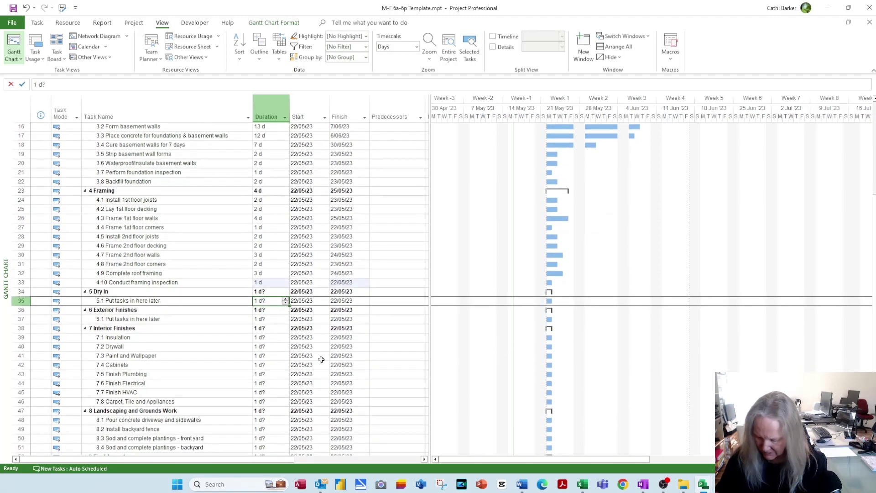
{"action": "type", "text": "24"}
{"action": "key", "text": "Return"}
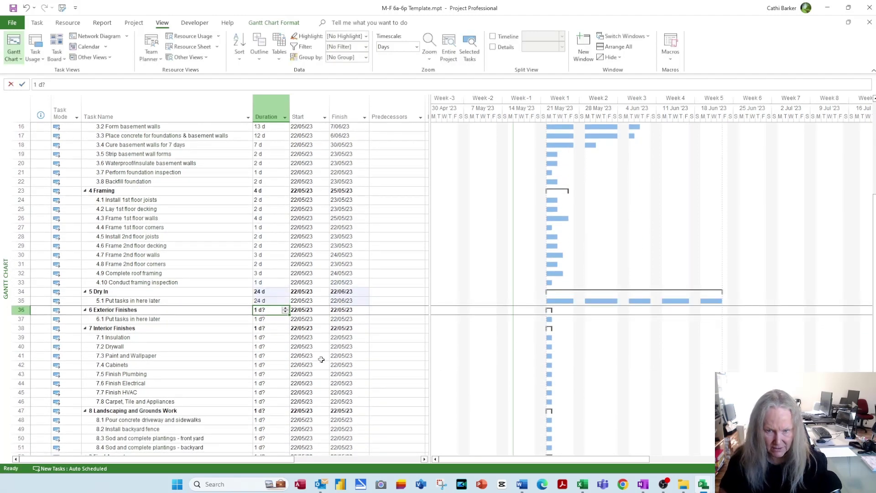
{"action": "key", "text": "Return"}
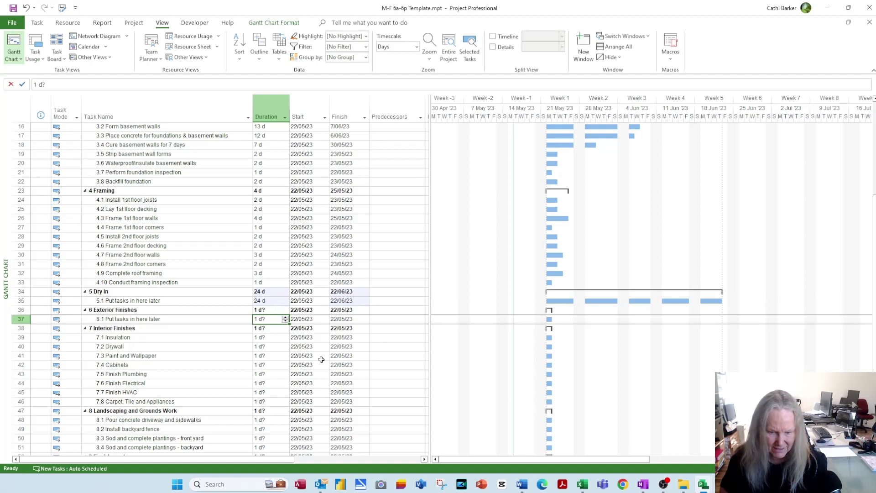
{"action": "type", "text": "19"}
{"action": "key", "text": "Return"}
Set the Interior Finishes durations: Insulation 11 days, Drywall 9 days, and Paint and Wallpaper 17 days.
{"action": "key", "text": "Return"}
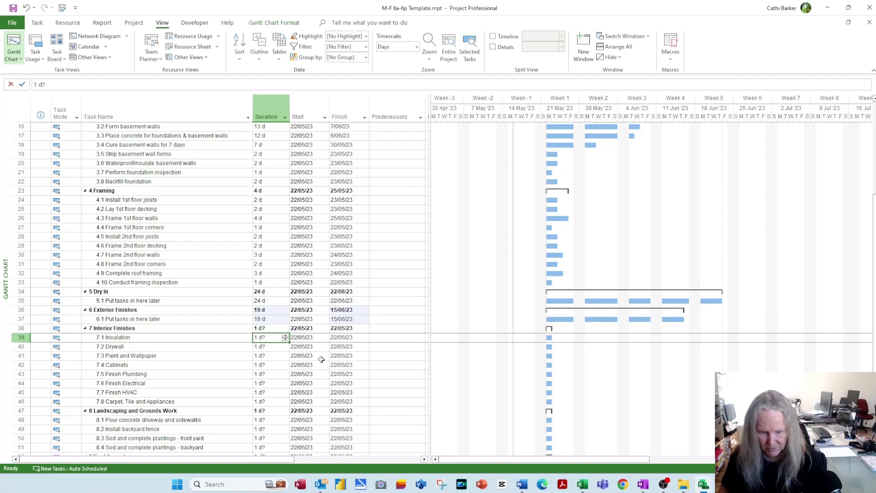
{"action": "type", "text": "11"}
{"action": "key", "text": "Return"}
{"action": "type", "text": "9"}
{"action": "key", "text": "Return"}
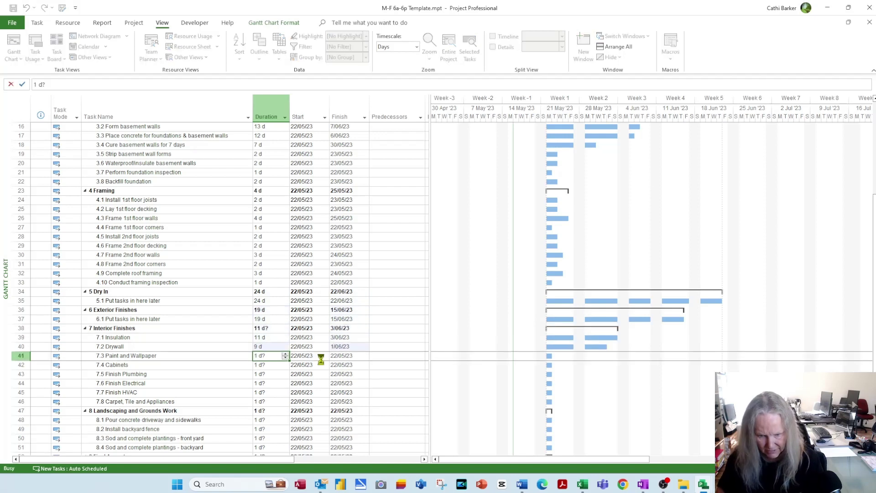
{"action": "type", "text": "17"}
{"action": "key", "text": "Return"}
Set the durations of Cabinets and Finish Plumbing to 6 days each and of Finish Electrical to 5 days.
{"action": "type", "text": "6"}
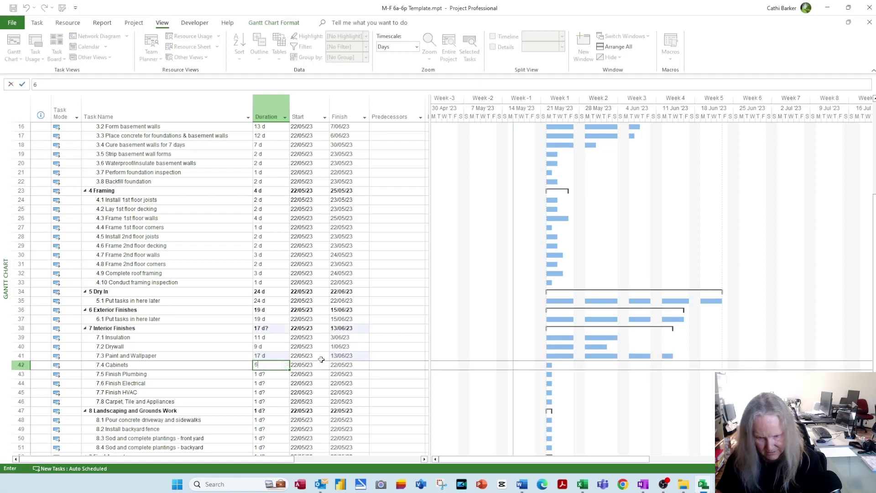
{"action": "key", "text": "Return"}
{"action": "type", "text": "6"}
{"action": "key", "text": "Return"}
{"action": "type", "text": "5"}
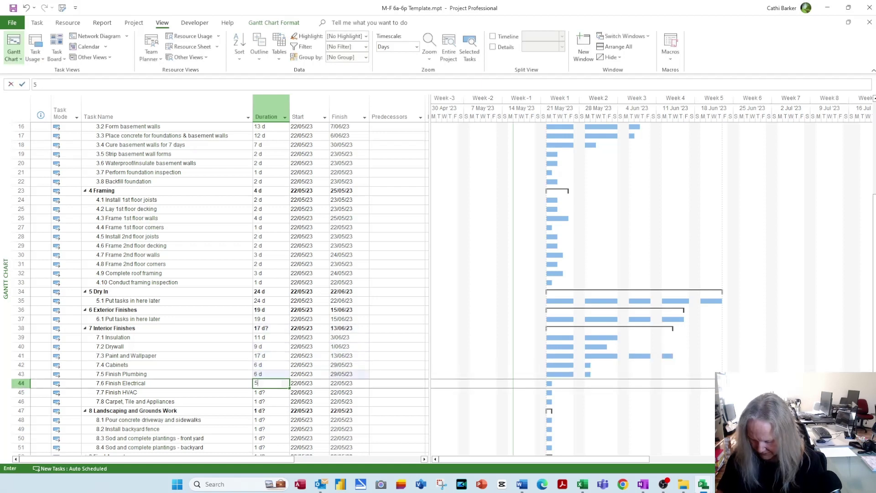
{"action": "key", "text": "Return"}
Set the duration of Finish HVAC to 3 days and of Carpet, Tile and Appliances to 8 days.
{"action": "type", "text": "3"}
{"action": "key", "text": "Return"}
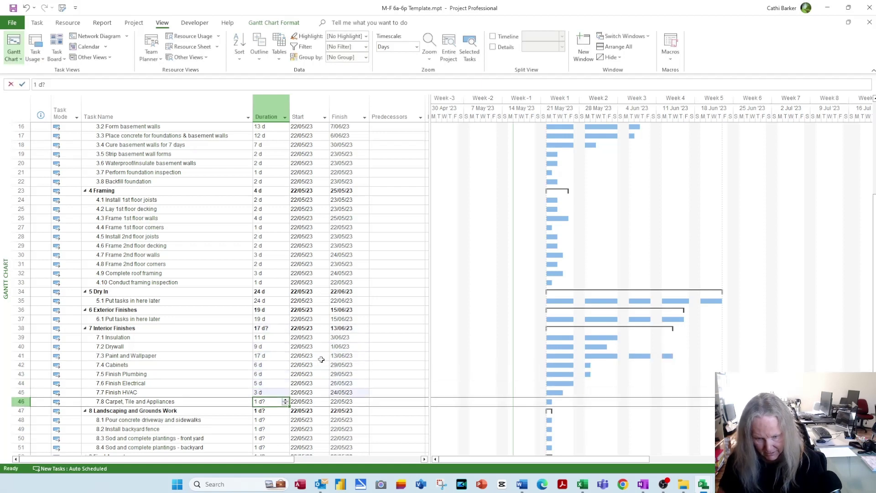
{"action": "type", "text": "8"}
{"action": "key", "text": "Return"}
Set the first three Landscaping and Grounds Work subtasks to 2 days each and the backyard sod and plantings subtask to 1 day.
{"action": "key", "text": "Return"}
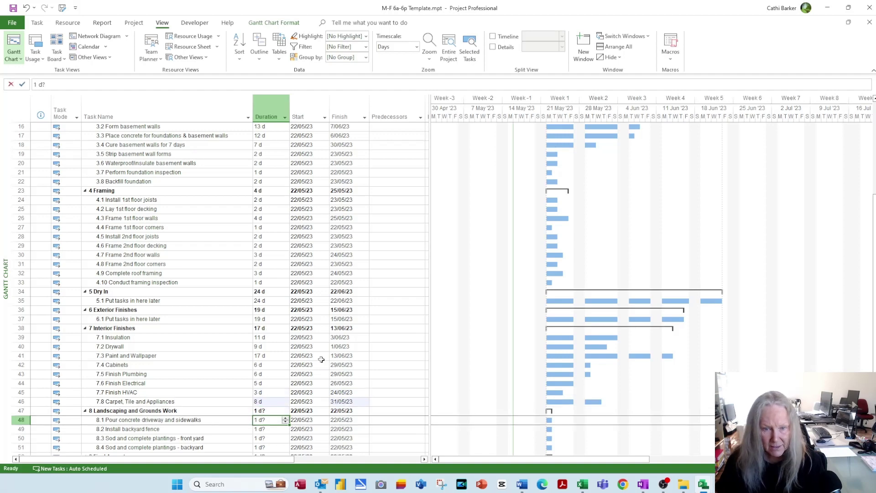
{"action": "scroll", "coordinate": [338, 371], "scroll_direction": "down", "scroll_amount": 5}
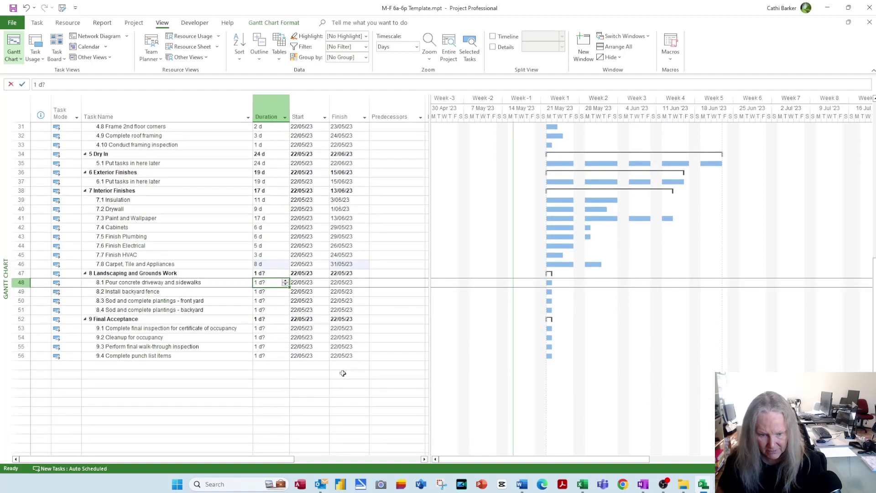
{"action": "type", "text": "2"}
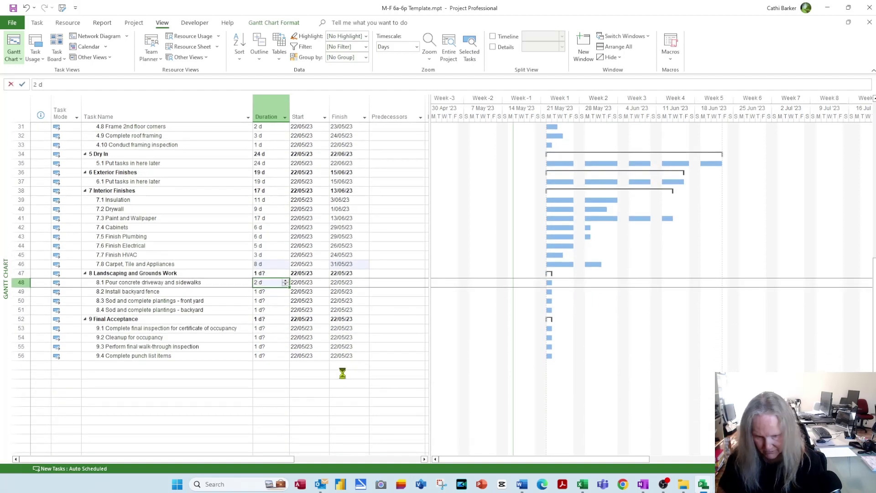
{"action": "key", "text": "Return"}
{"action": "type", "text": "2"}
{"action": "key", "text": "Return"}
{"action": "key", "text": "BackSpace"}
{"action": "type", "text": "2"}
{"action": "key", "text": "Return"}
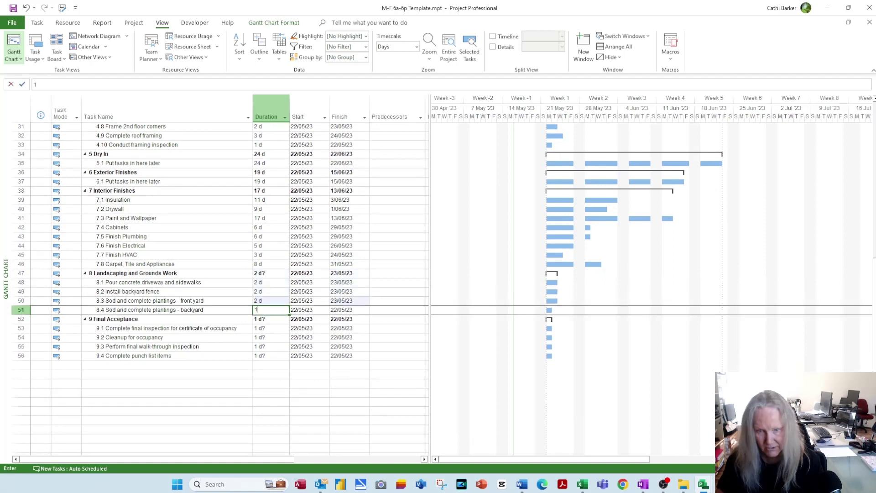
{"action": "type", "text": "1"}
{"action": "key", "text": "Return"}
Set the first three Final Acceptance subtasks to 1 day each and Complete punch list items to 5 days.
{"action": "key", "text": "Return"}
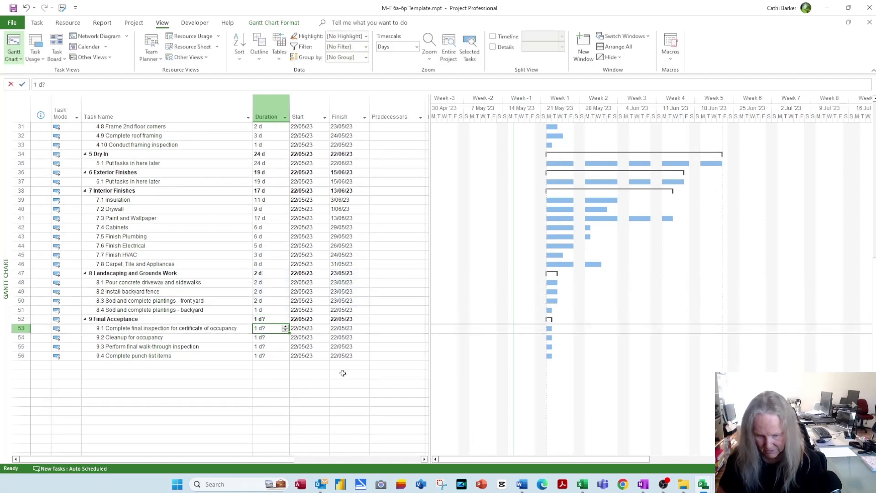
{"action": "type", "text": "1"}
{"action": "key", "text": "Return"}
{"action": "type", "text": "1"}
{"action": "key", "text": "Return"}
{"action": "type", "text": "1"}
{"action": "key", "text": "Return"}
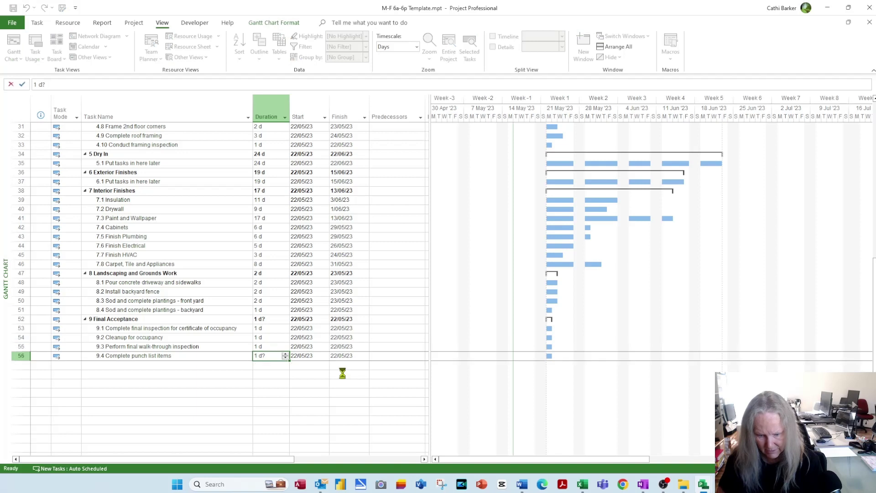
{"action": "type", "text": "5"}
{"action": "key", "text": "Up"}
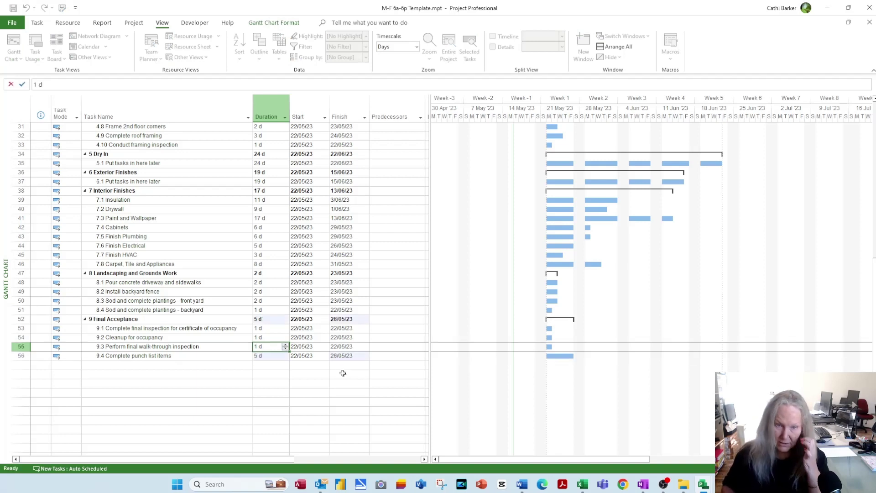
Review the entered durations from the Final Acceptance subtasks back up to the start of the task list.
{"action": "key", "text": "Up"}
{"action": "key", "text": "Up"}
{"action": "key", "text": "Up"}
{"action": "key", "text": "Up"}
{"action": "key", "text": "Up"}
{"action": "key", "text": "Up"}
{"action": "key", "text": "Up"}
{"action": "key", "text": "Up"}
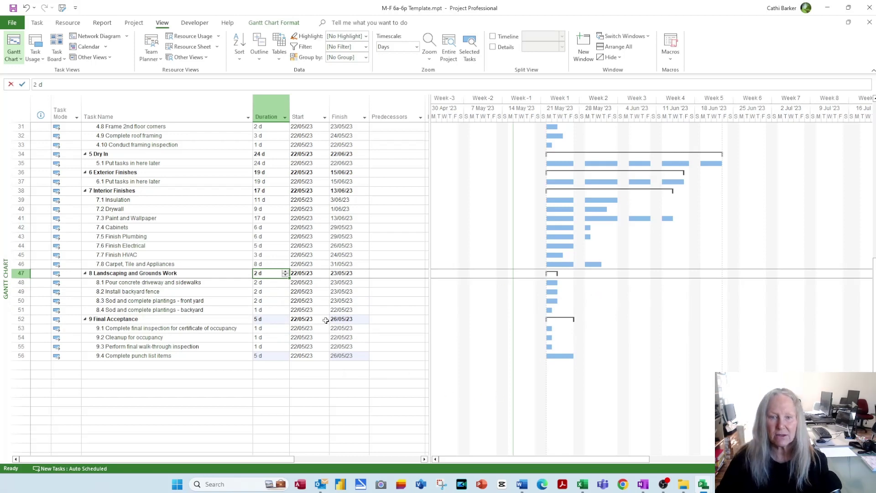
{"action": "scroll", "coordinate": [269, 272], "scroll_direction": "up", "scroll_amount": 10}
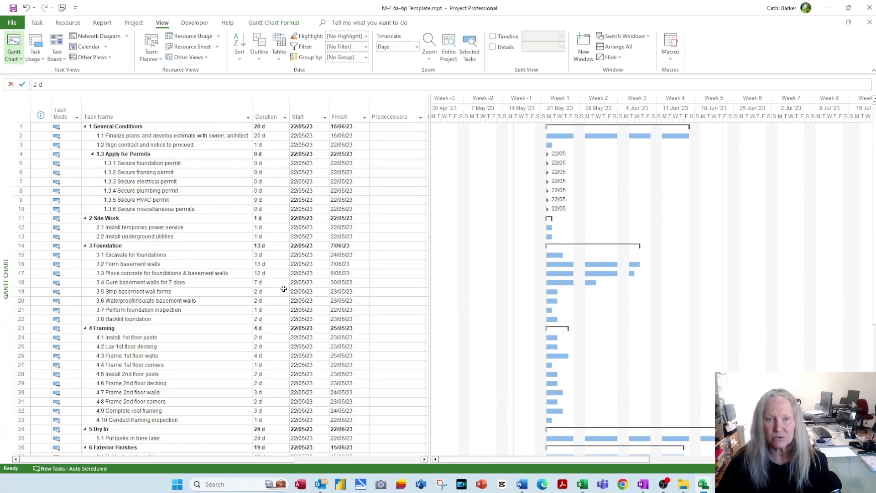